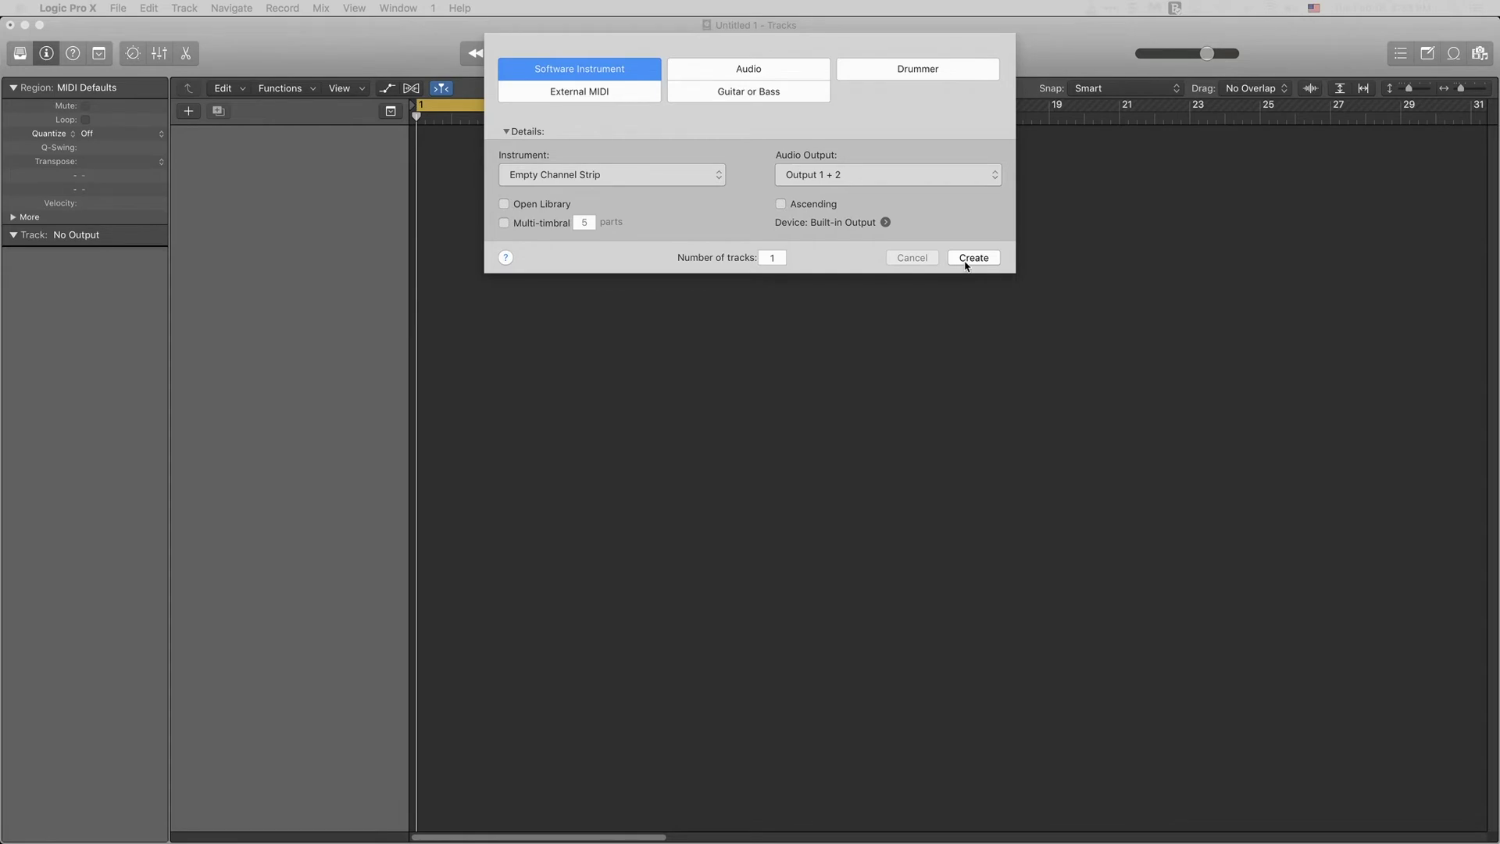
Step: Create one empty software instrument track and rename it "trigger"
click(975, 264)
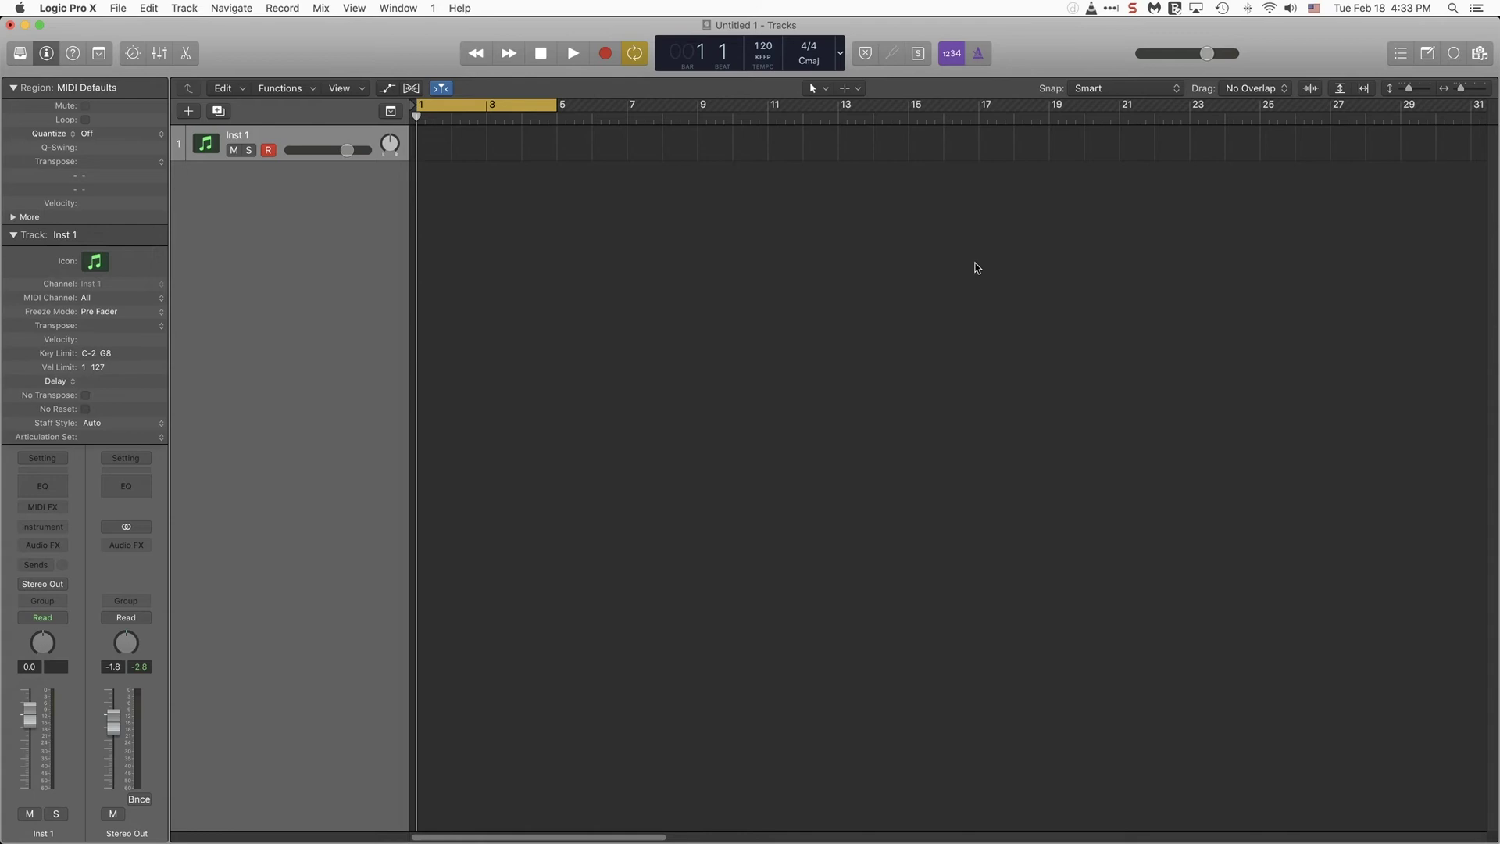
double_click(262, 133)
text(trigger)
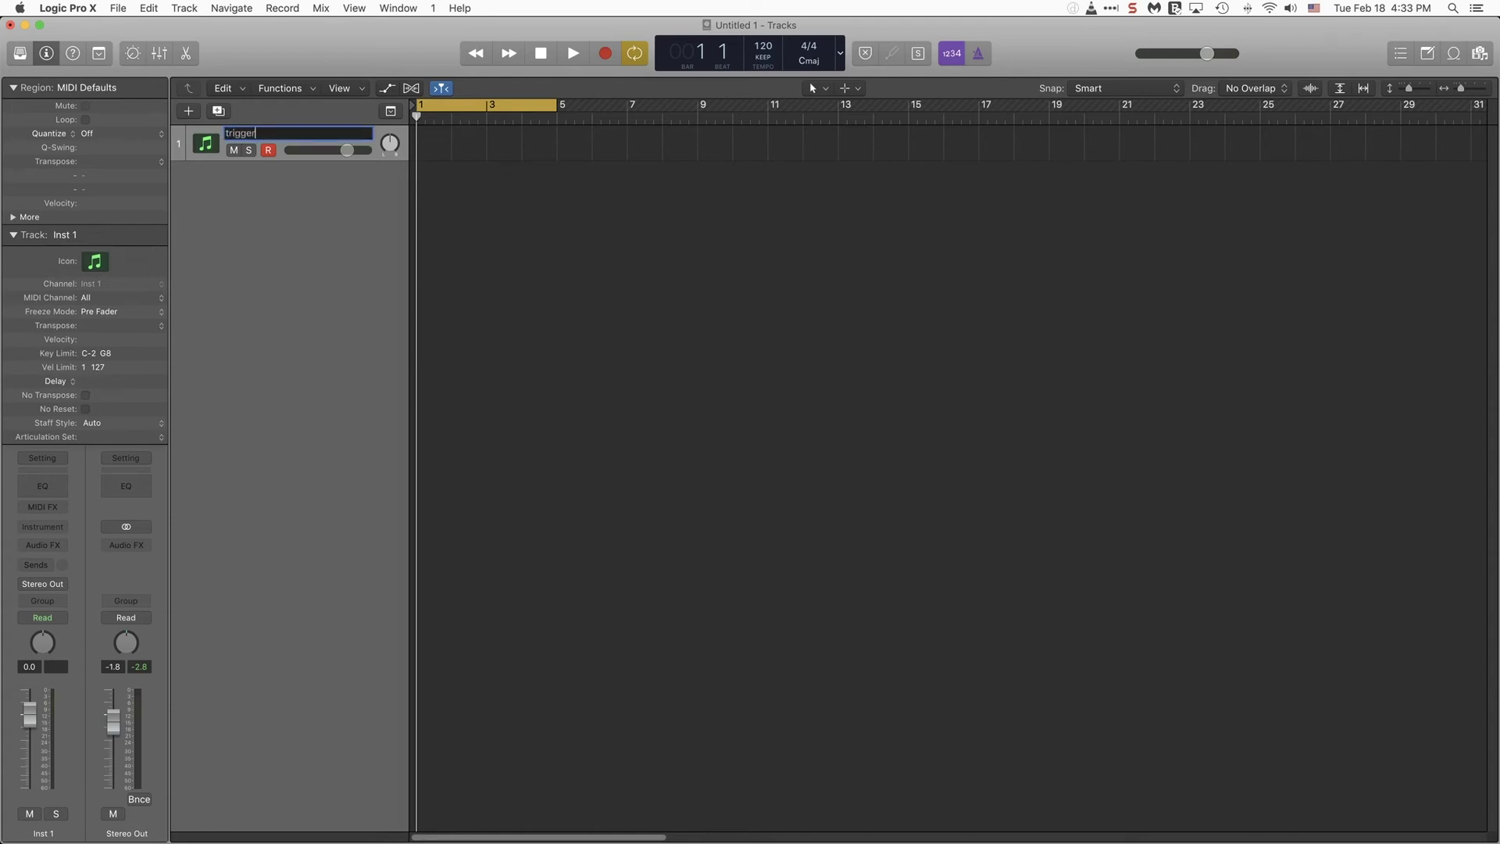
key(Return)
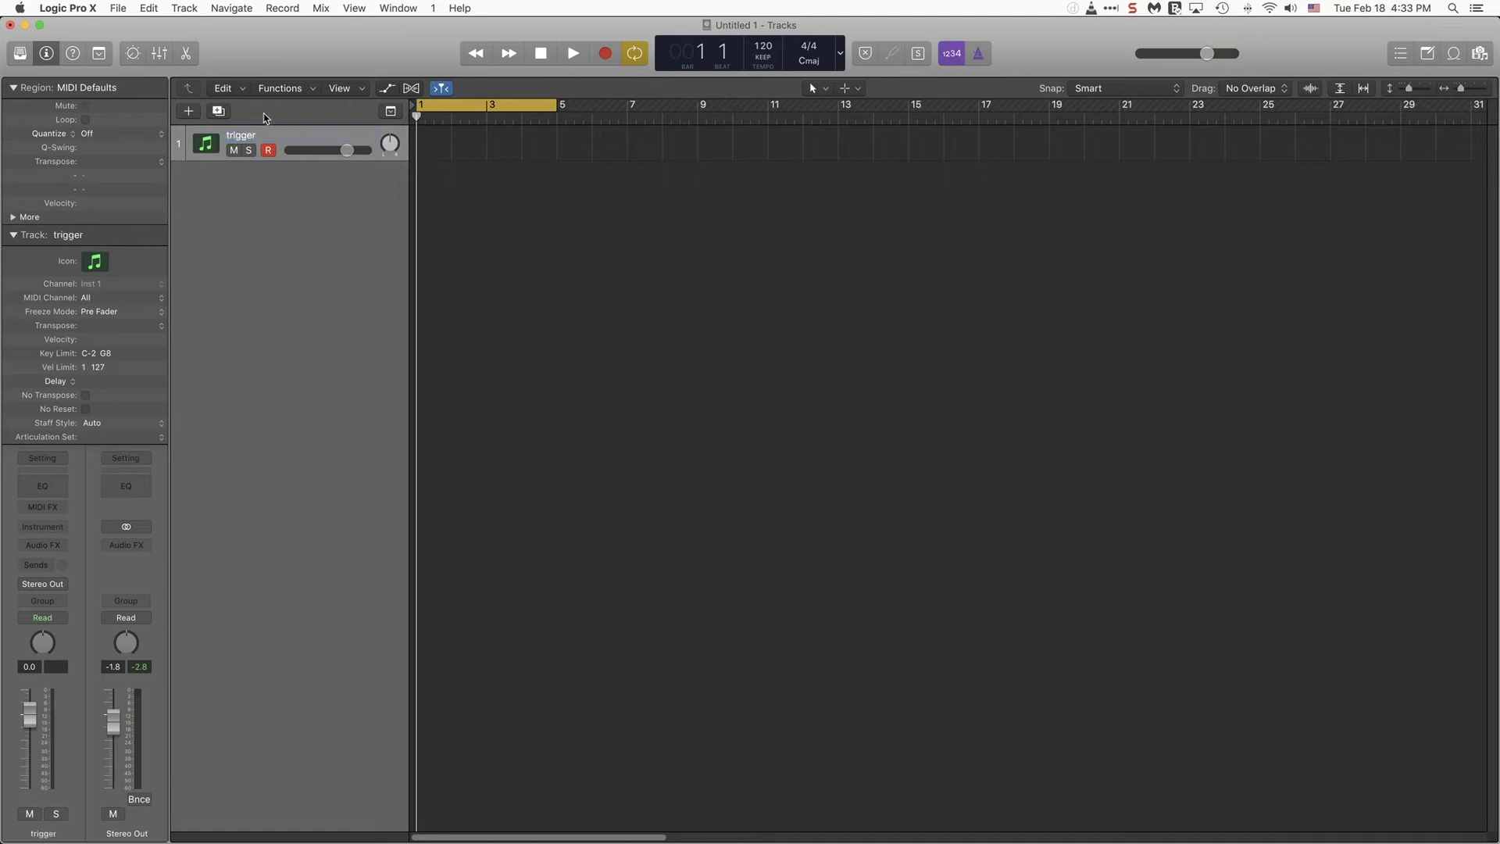
Step: Record a short MIDI region at bar 1 of the trigger track with cycle off and quantize it to 1/4 Note
key(c)
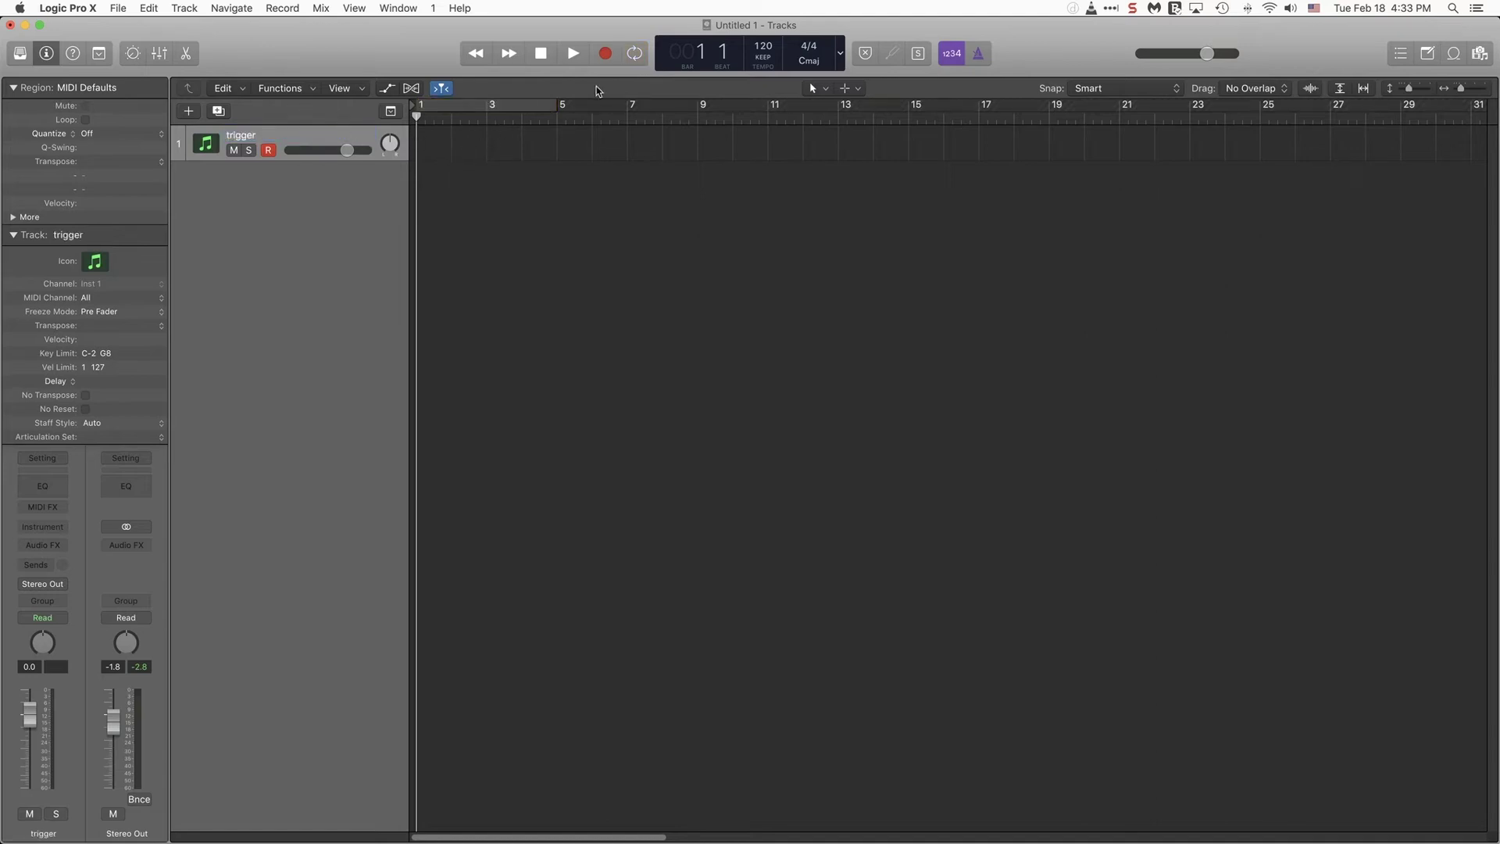
click(607, 56)
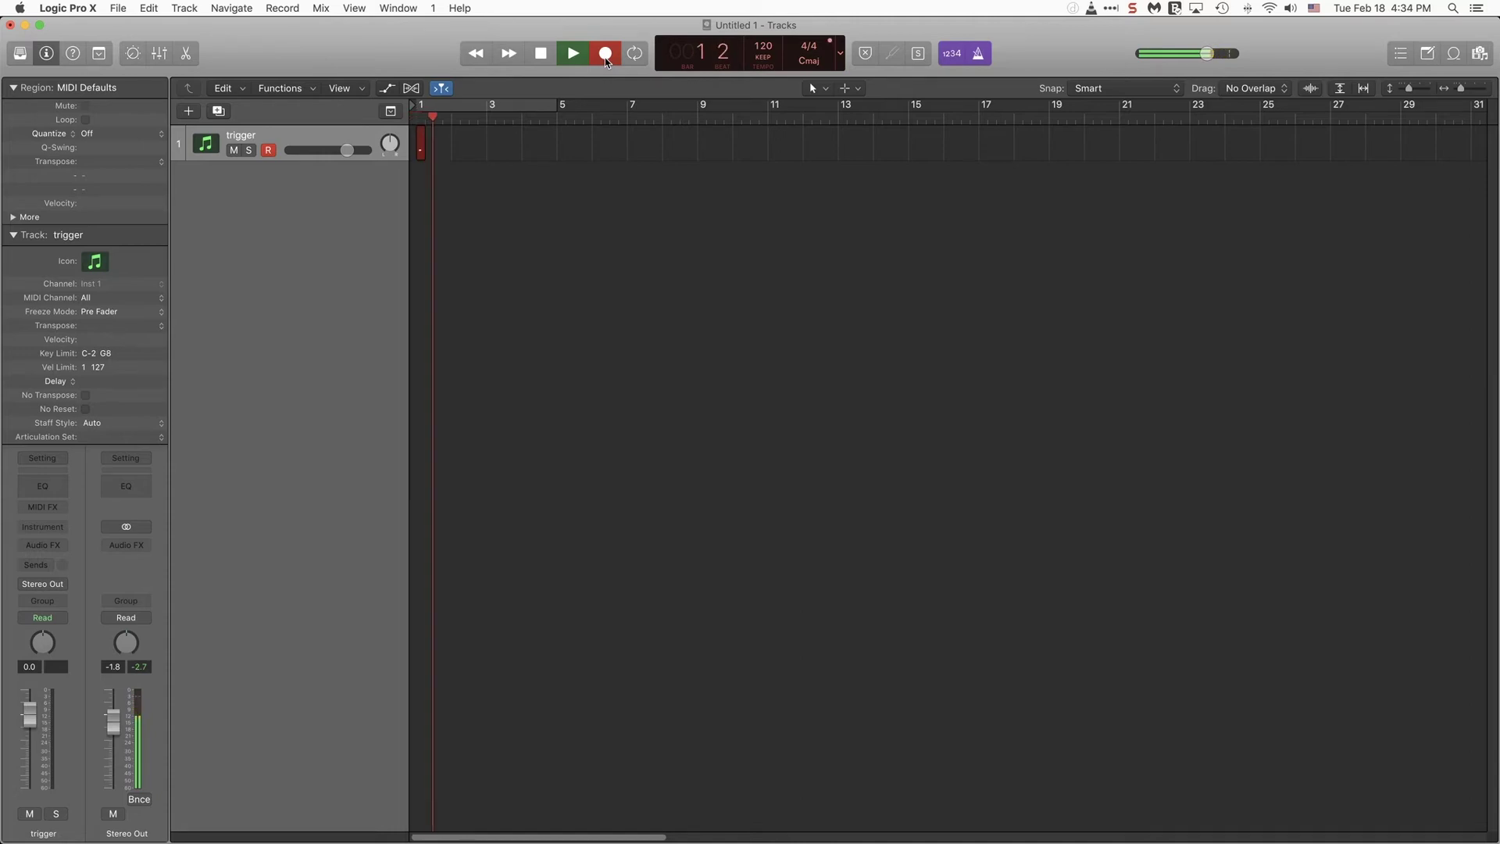
key(space)
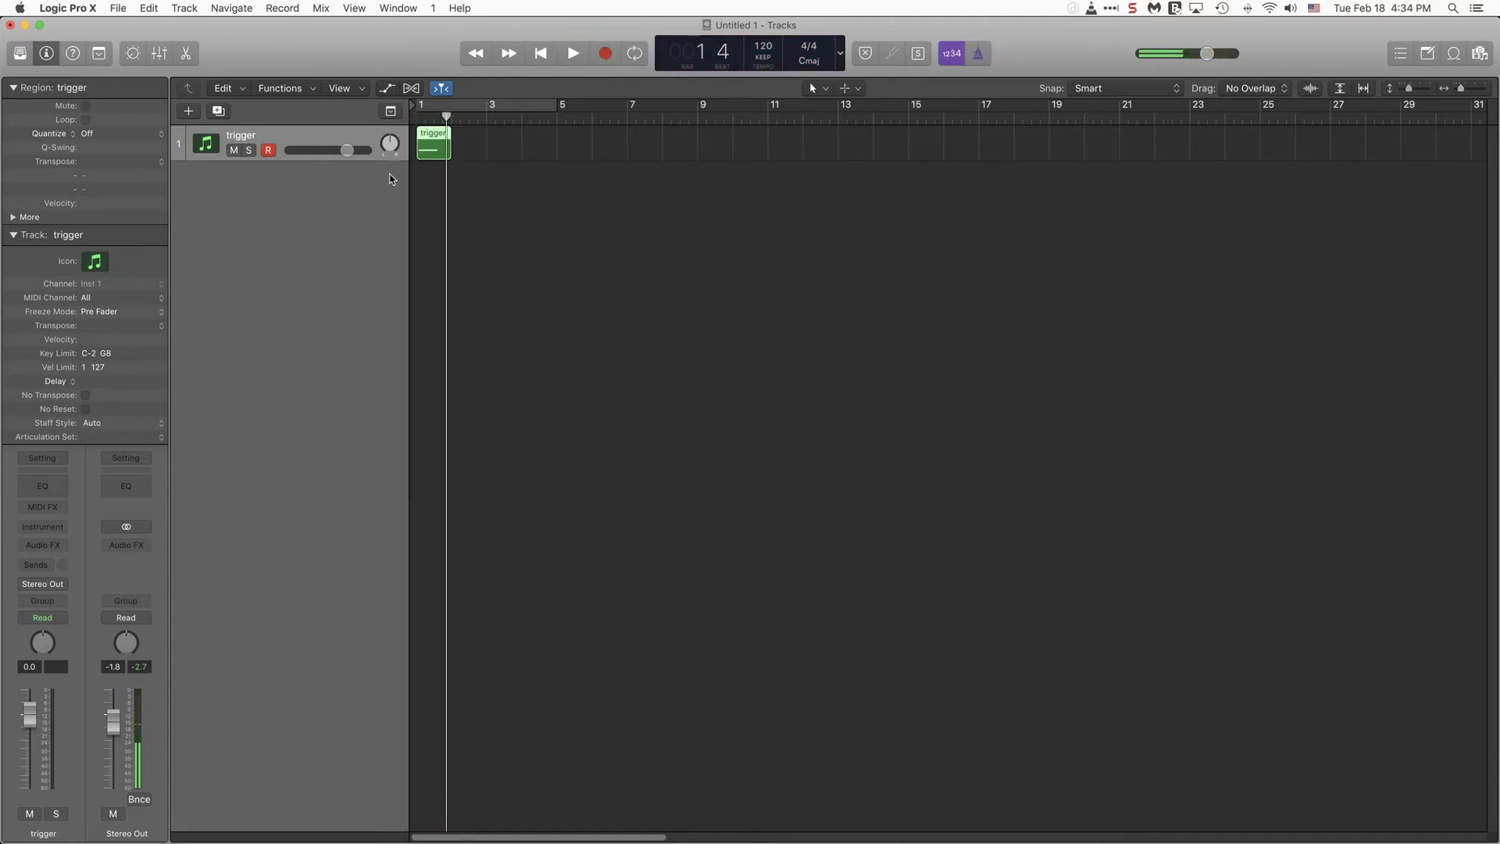
click(139, 133)
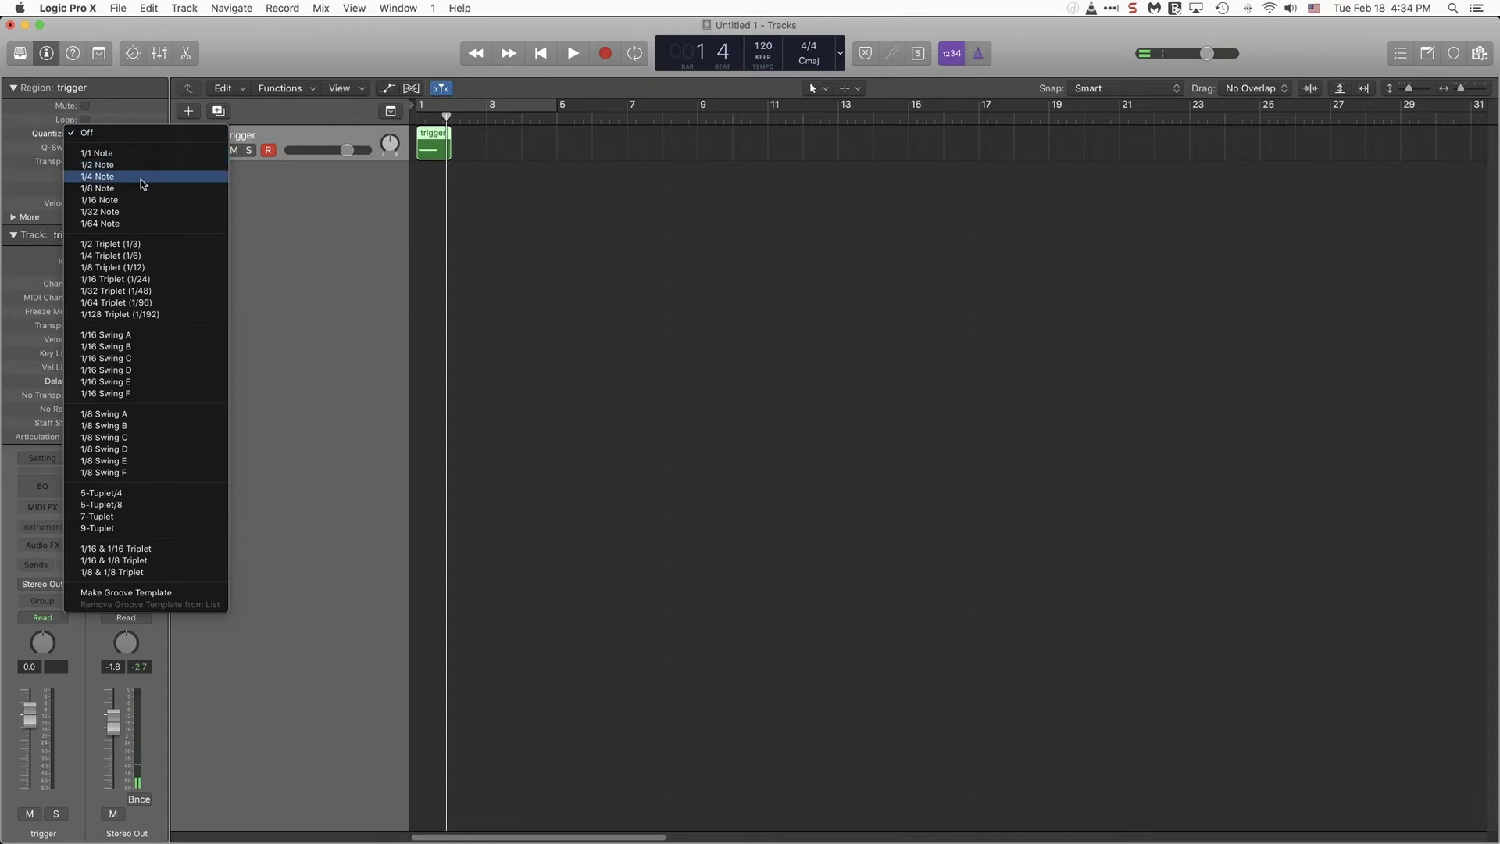
click(142, 183)
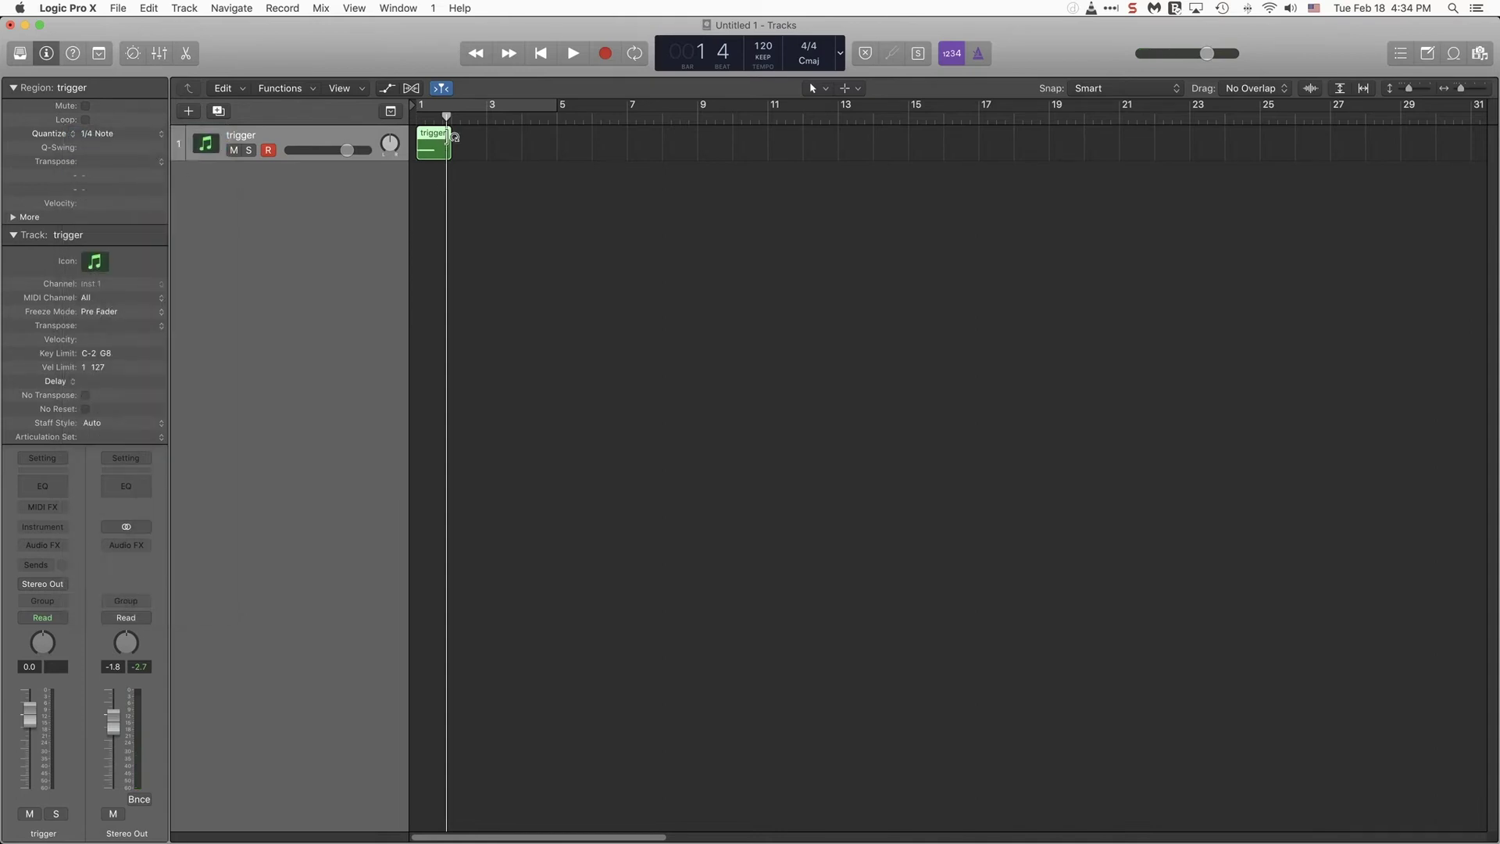
Step: Loop the trigger region up to bar 5 and turn cycle on with the playhead at the project start
drag(456, 136, 554, 223)
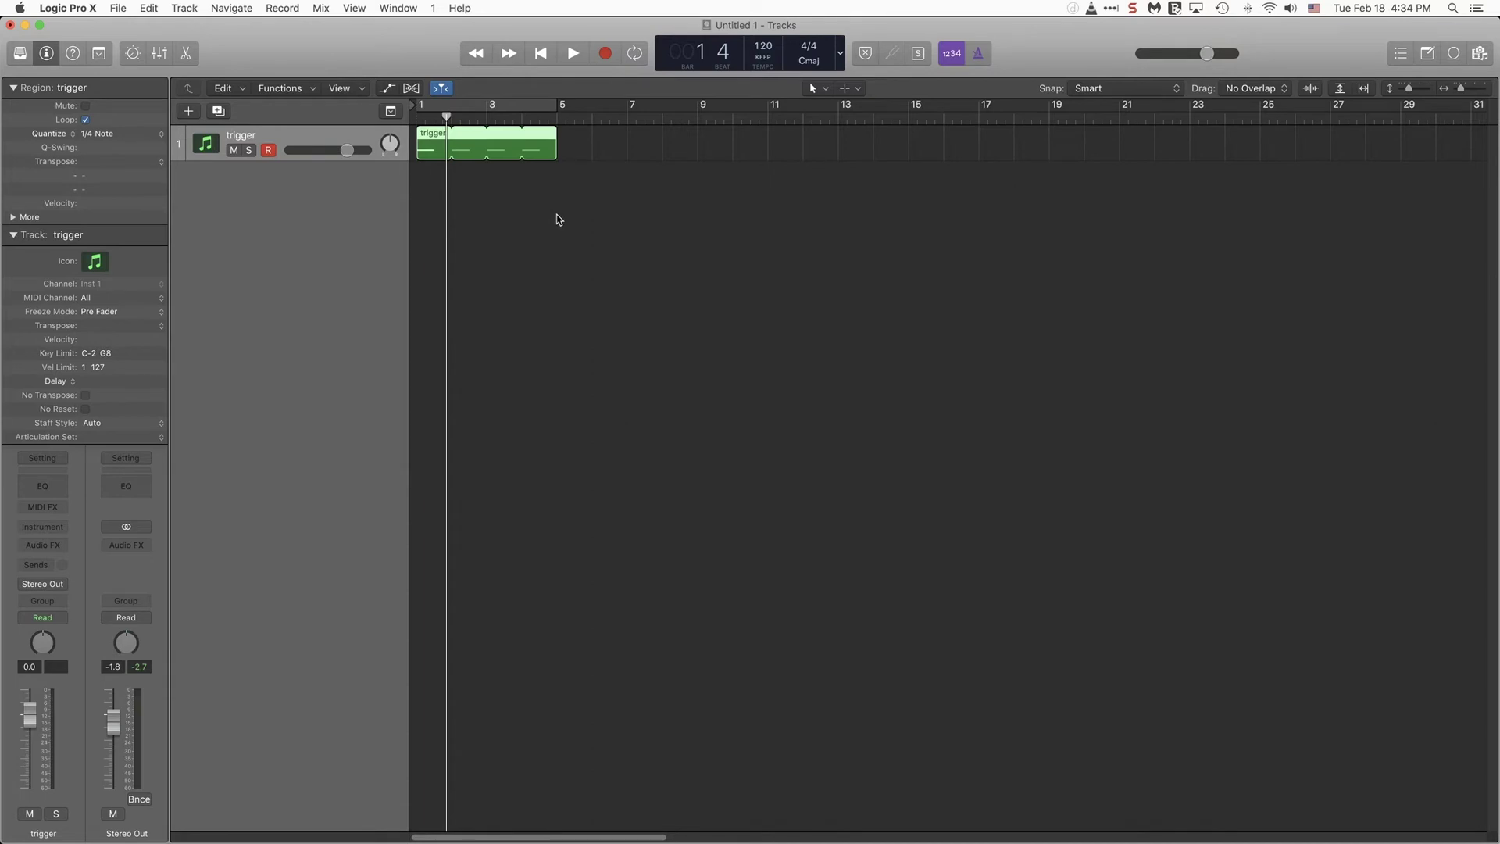
key(c)
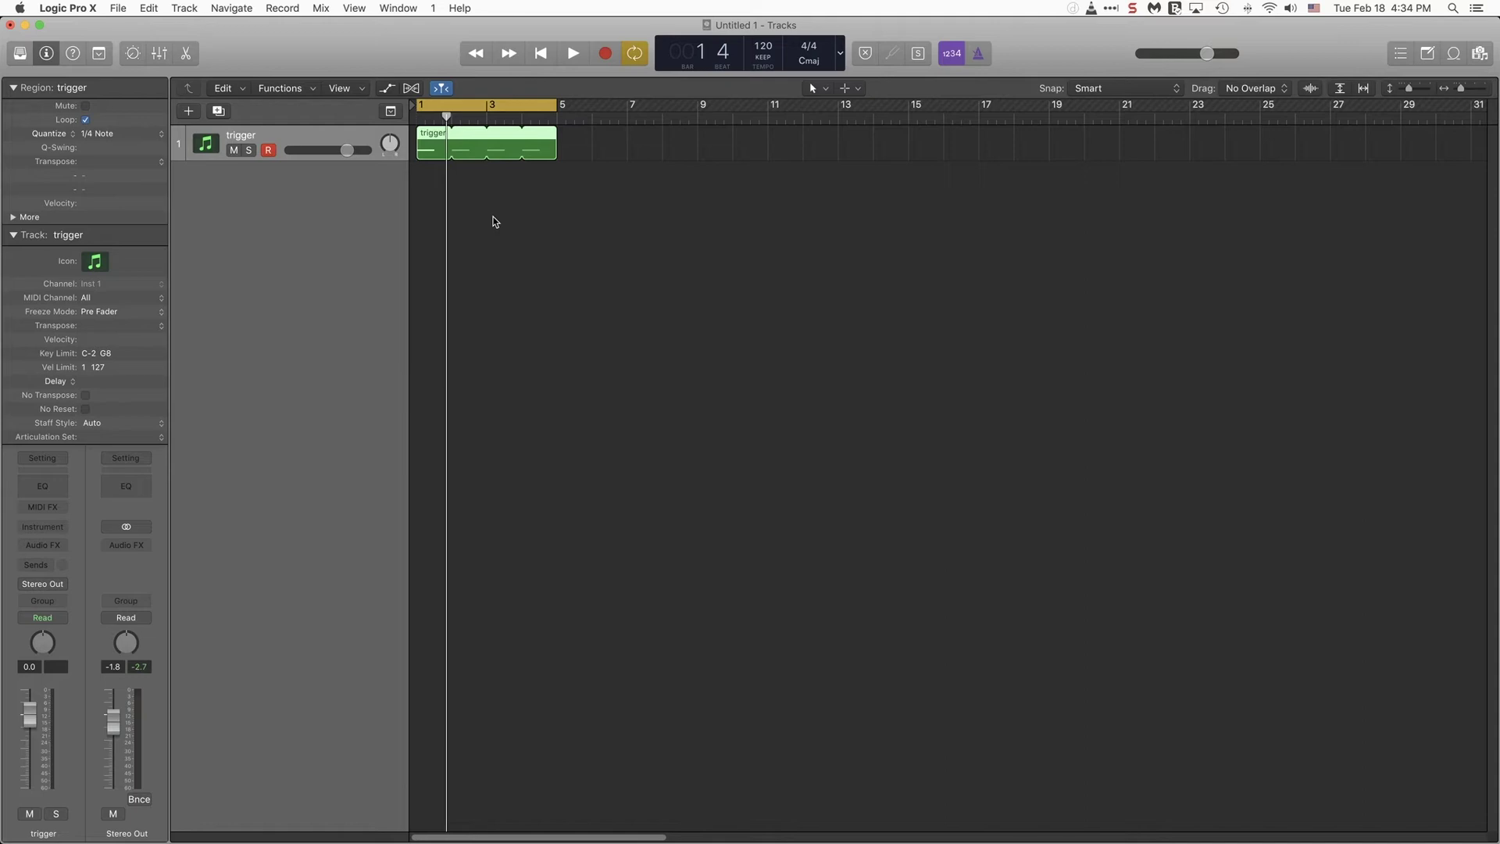
key(Return)
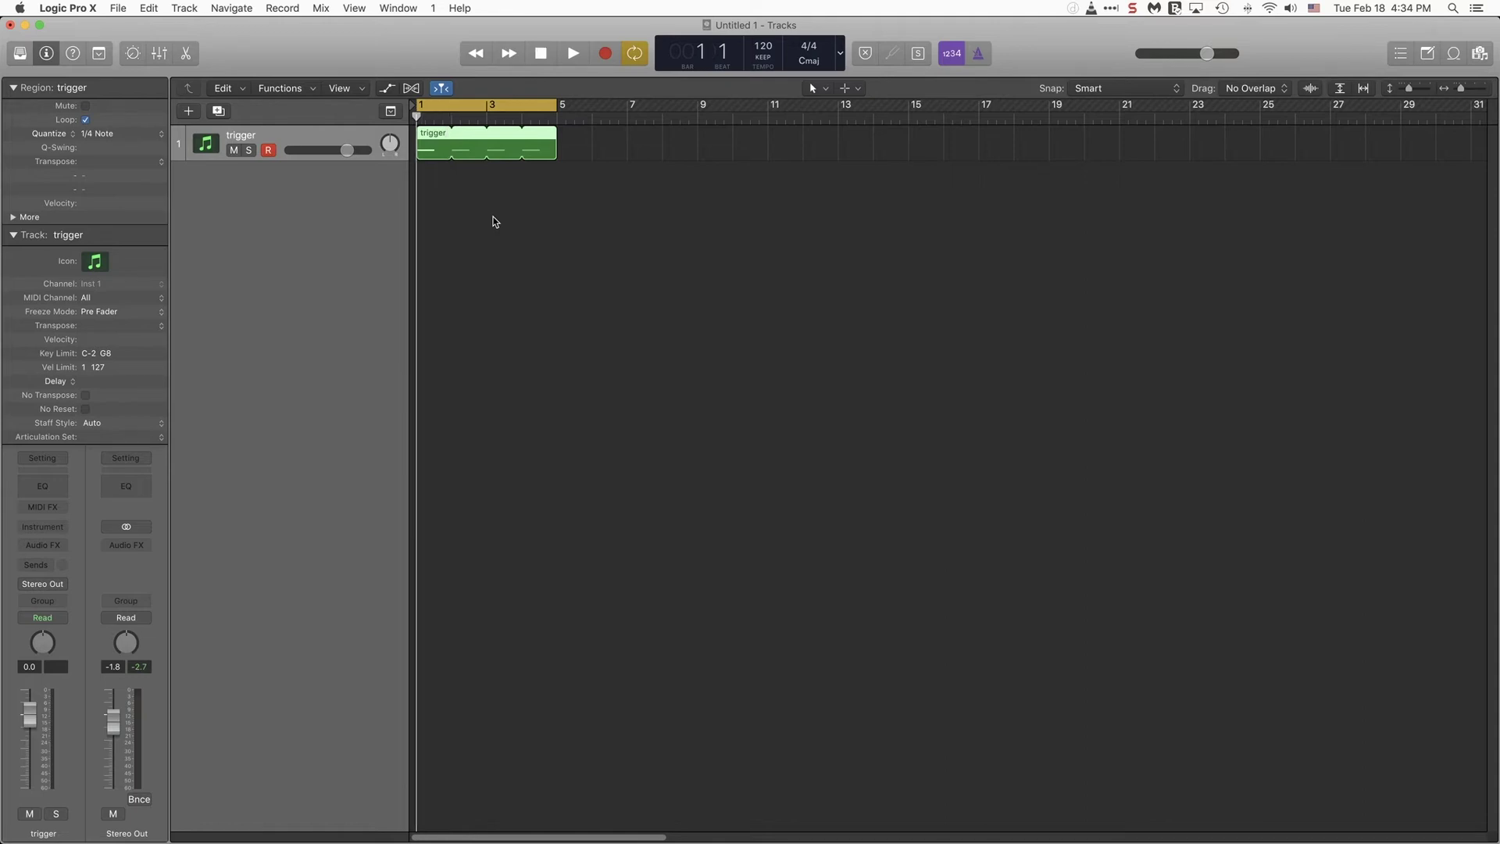
Step: Load Reaktor 6 in stereo as the trigger track's instrument, then enlarge and reposition its window
click(52, 529)
mouse_move(57, 563)
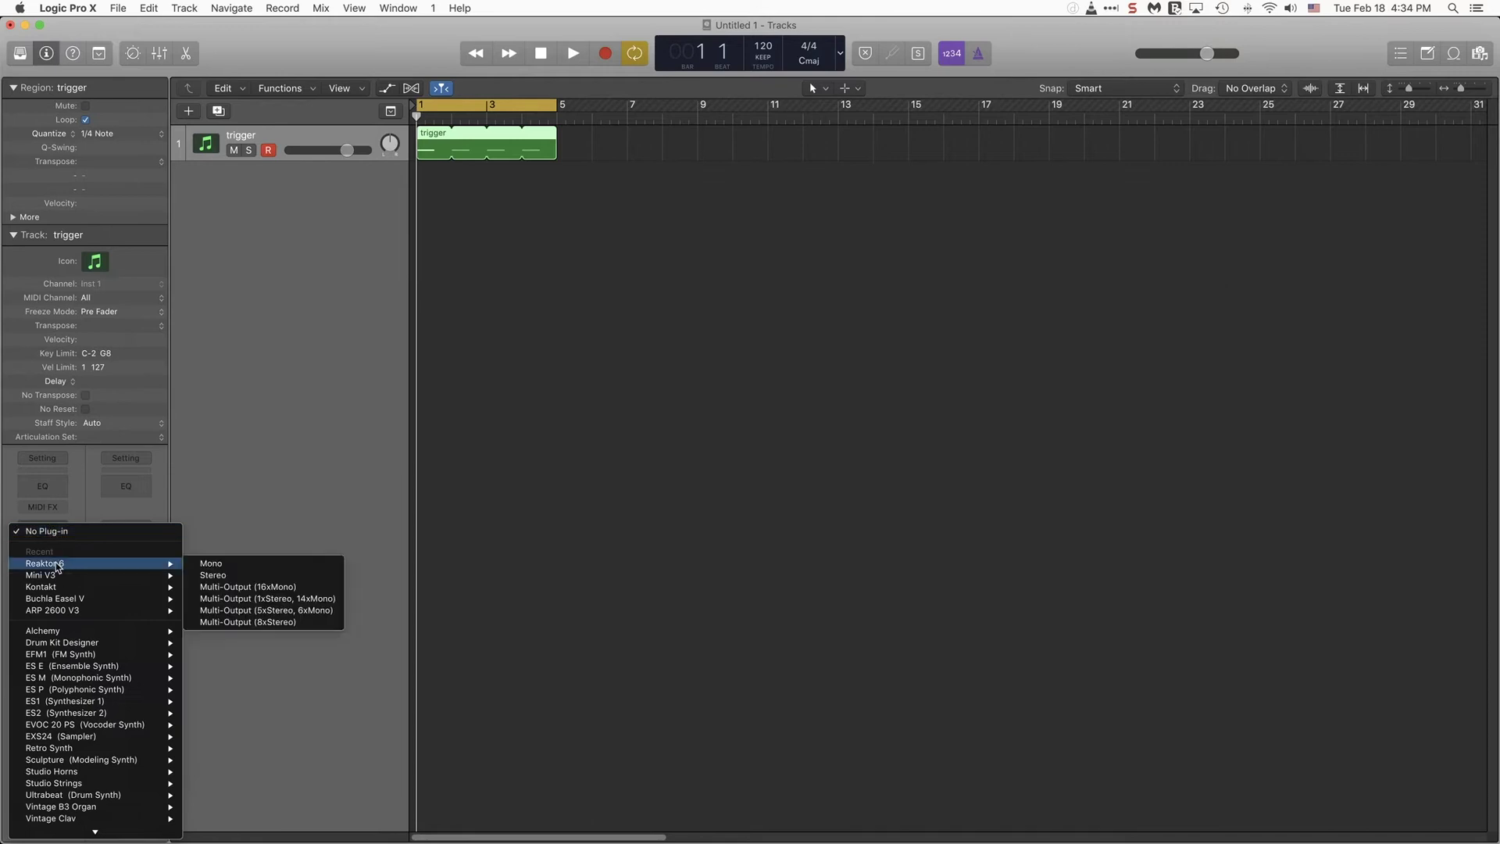
click(229, 575)
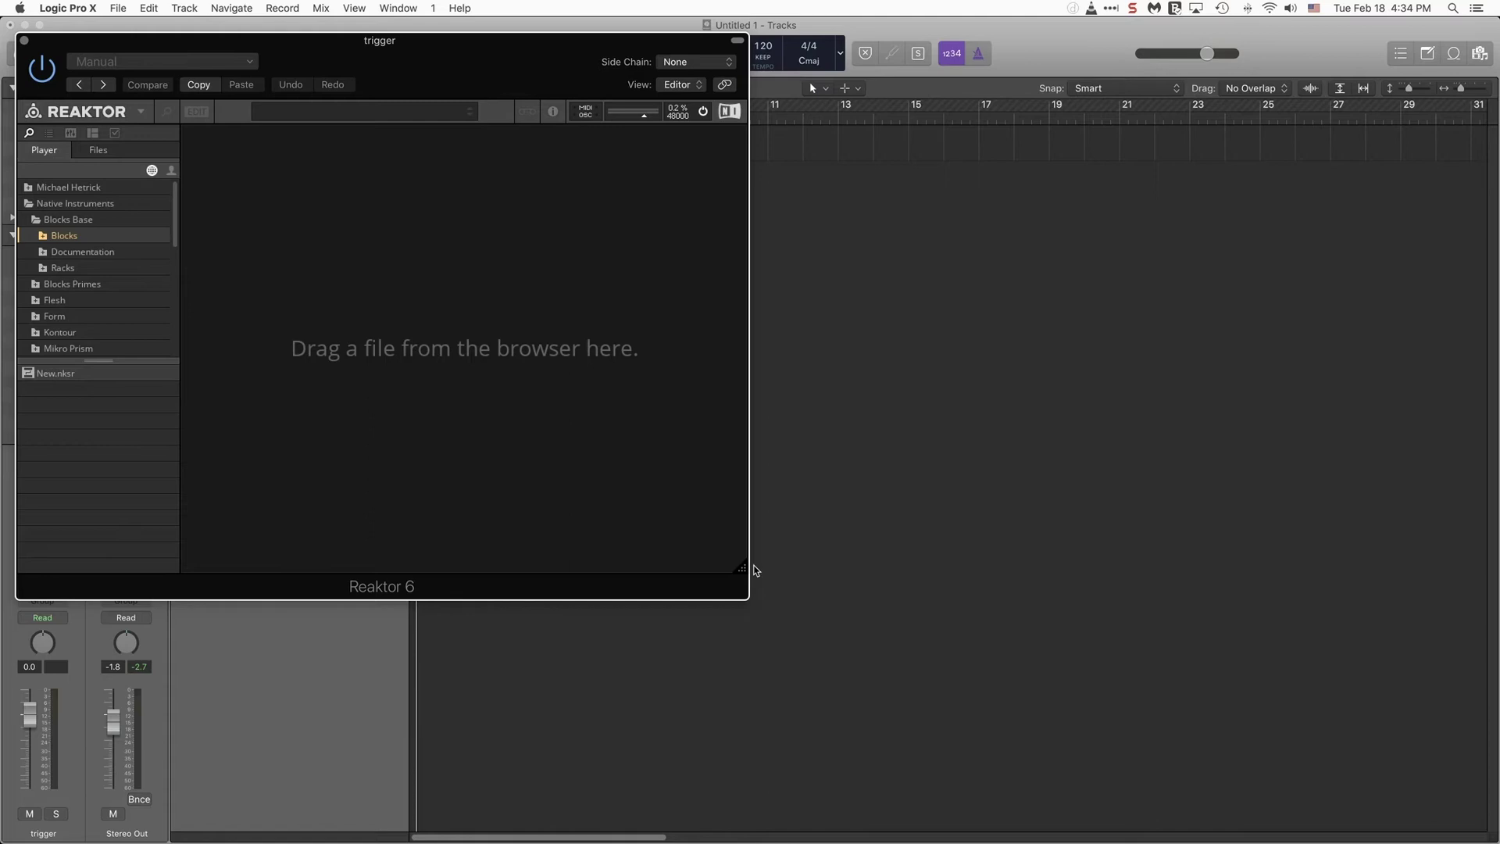
drag(743, 569, 1215, 762)
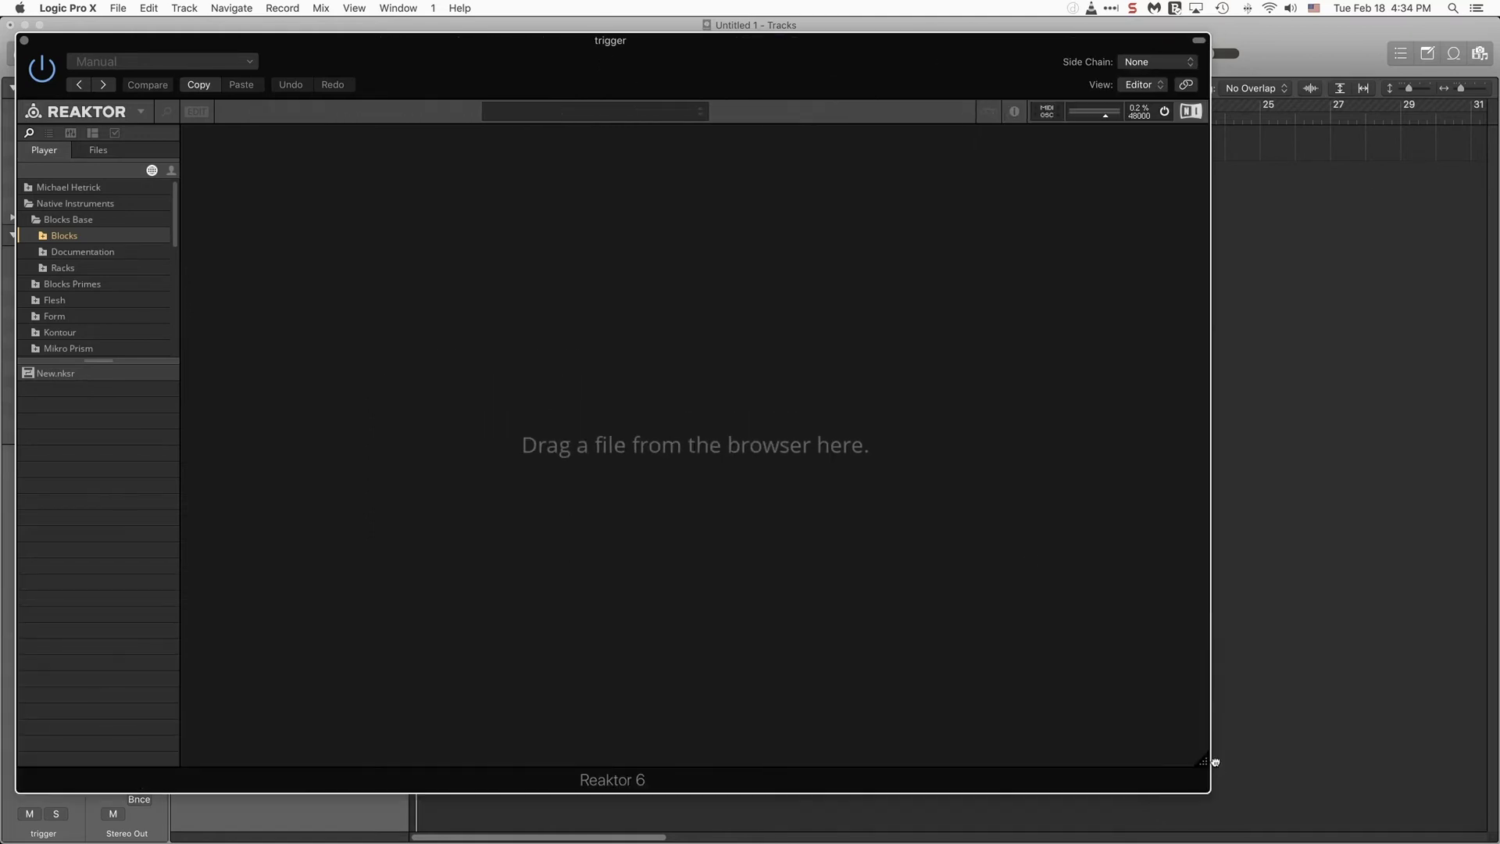
drag(747, 69, 879, 130)
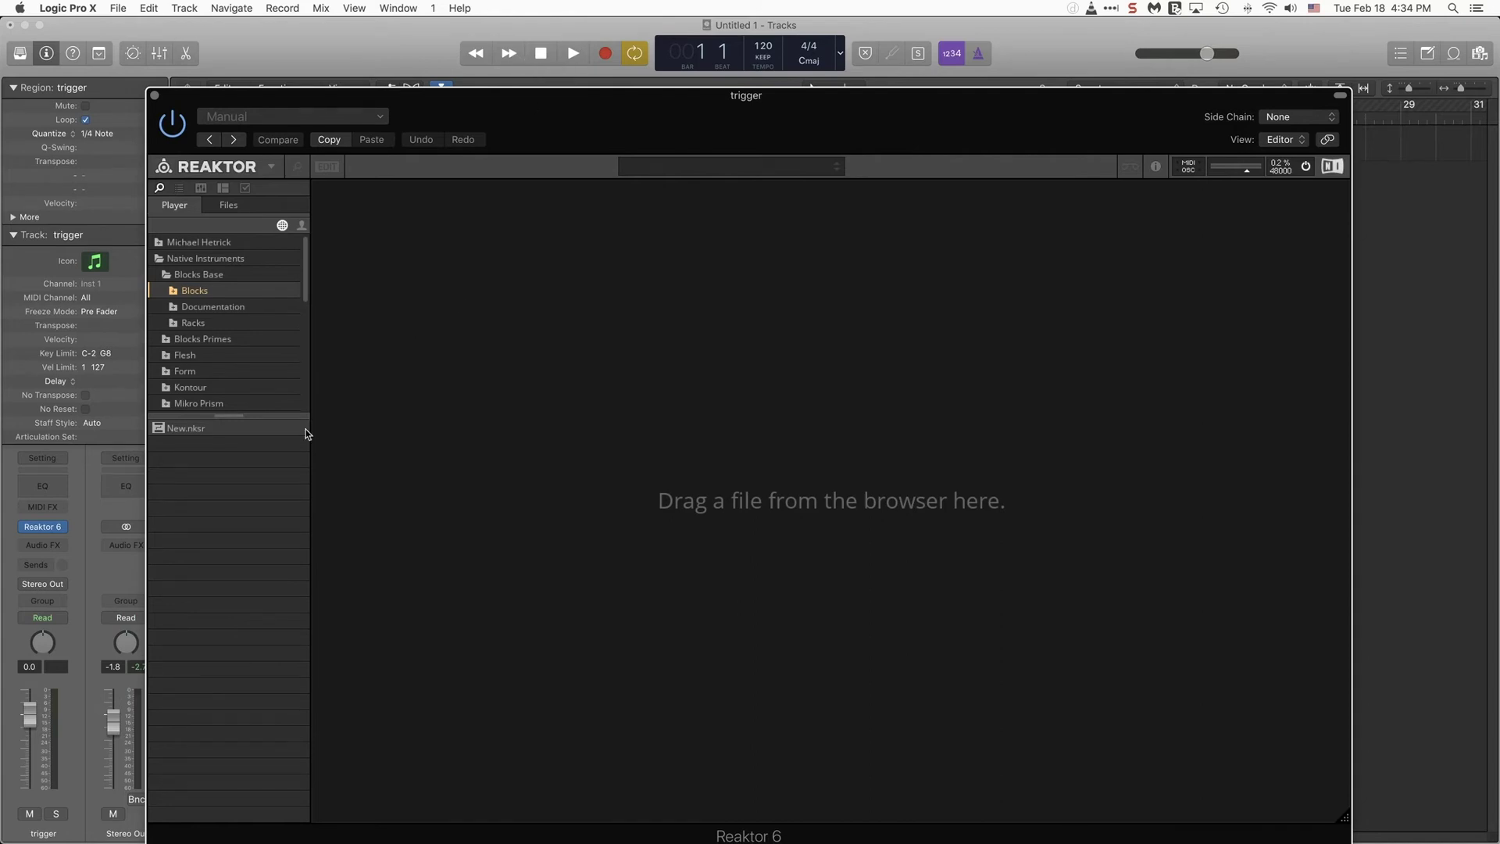
Step: Load the New.nksr rack and delete its Util Clock and Util Level Stereo blocks
double_click(186, 428)
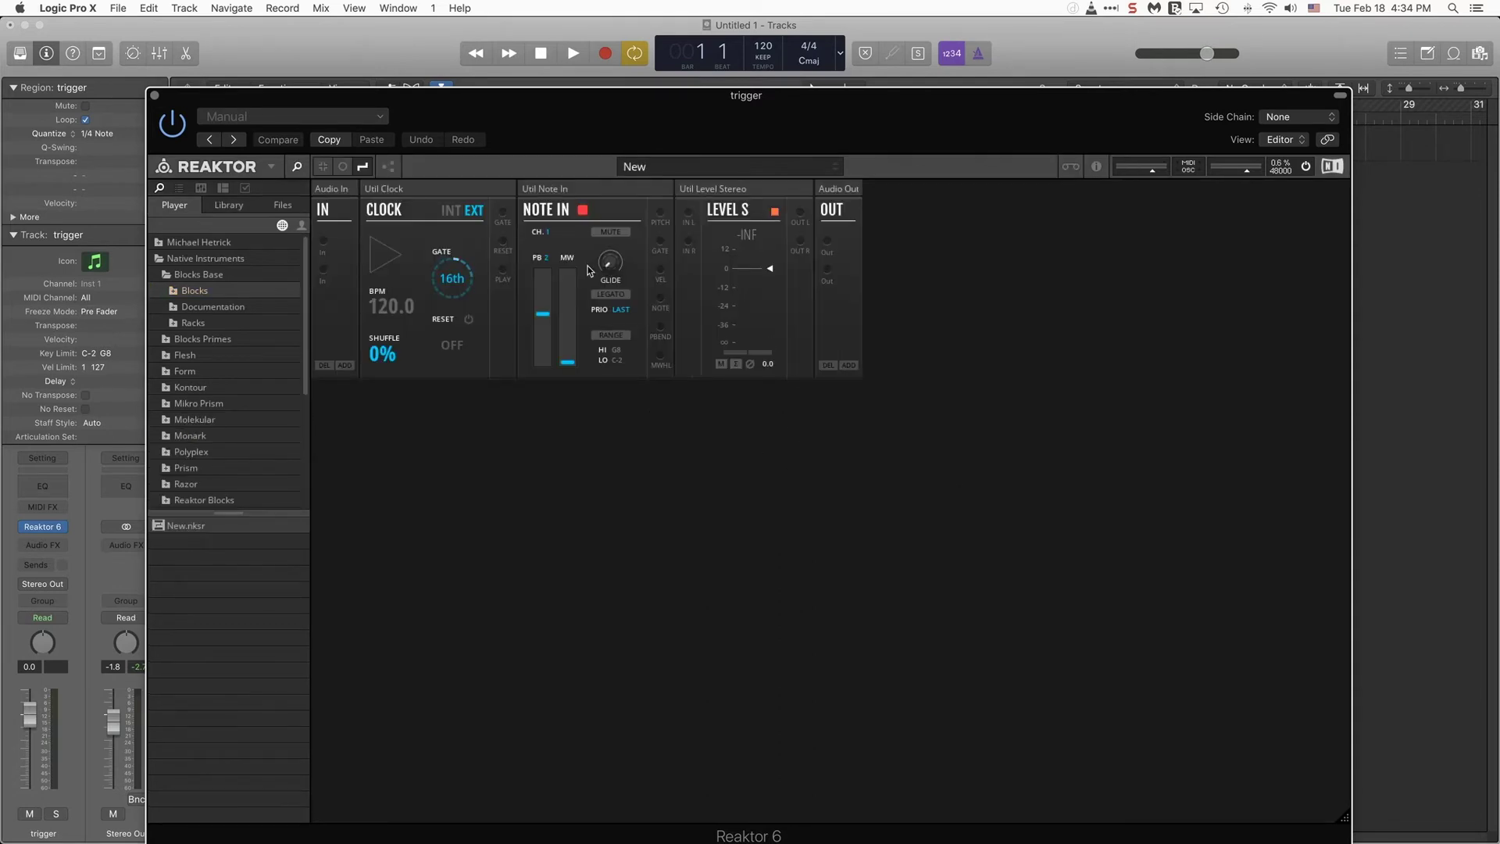
click(428, 189)
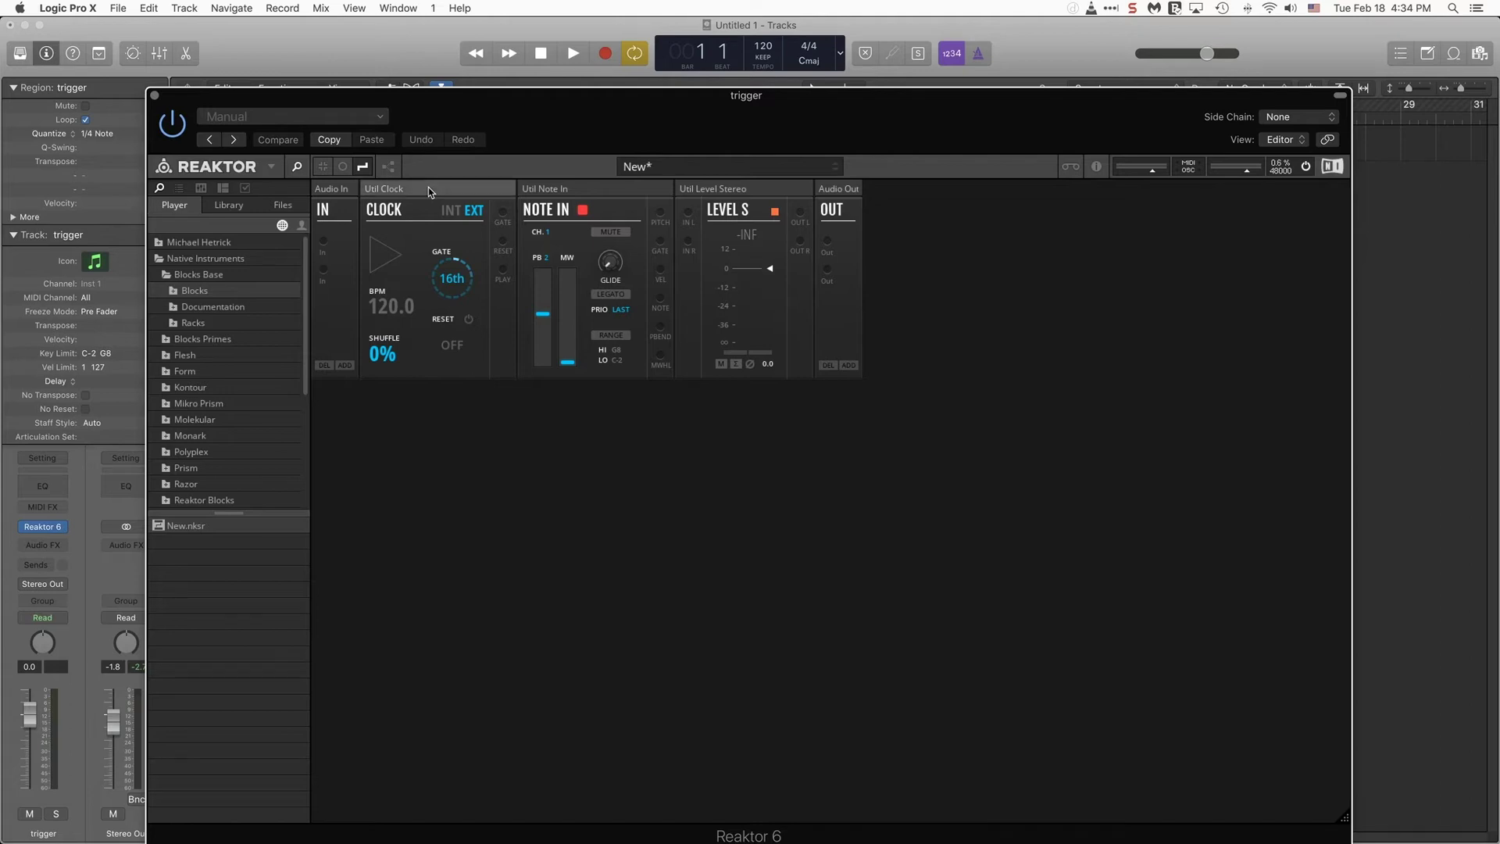
key(Delete)
click(581, 190)
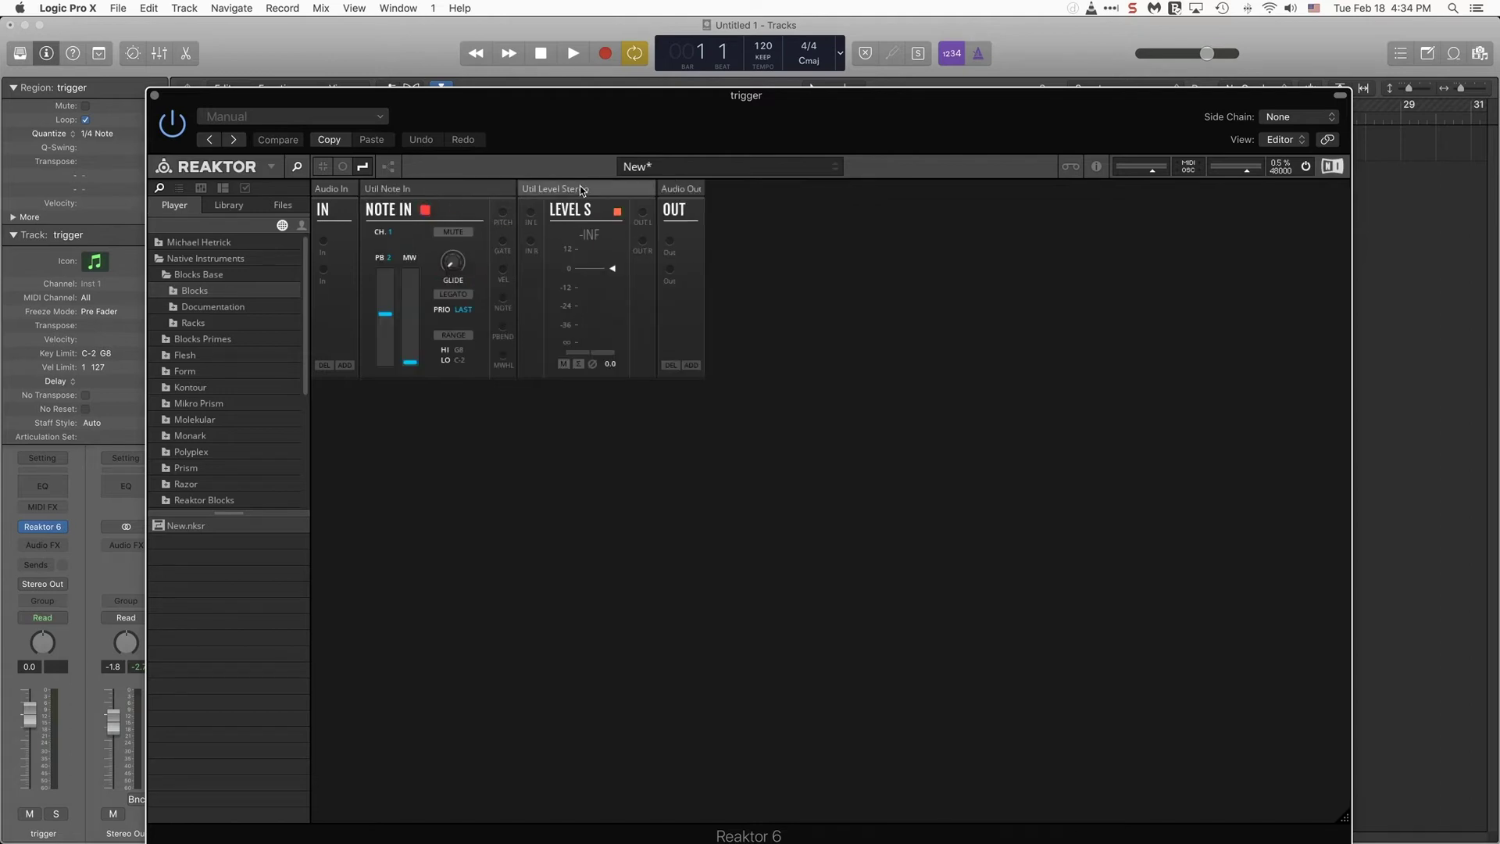
key(Delete)
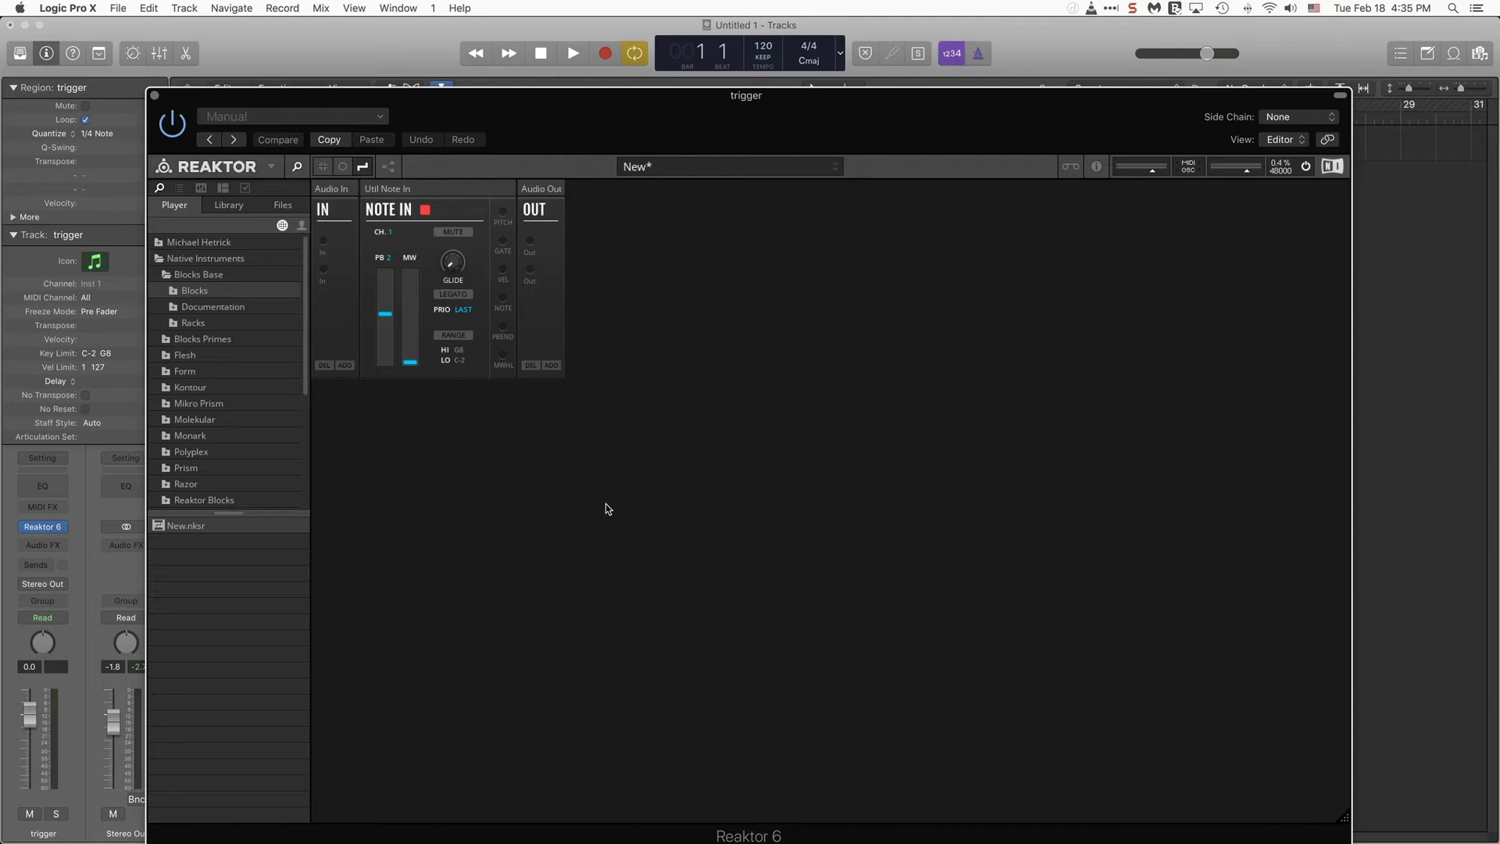
Step: Search for "mixer" and add the Toy Box Free Pack MIX-Mixer block to the rack
double_click(815, 398)
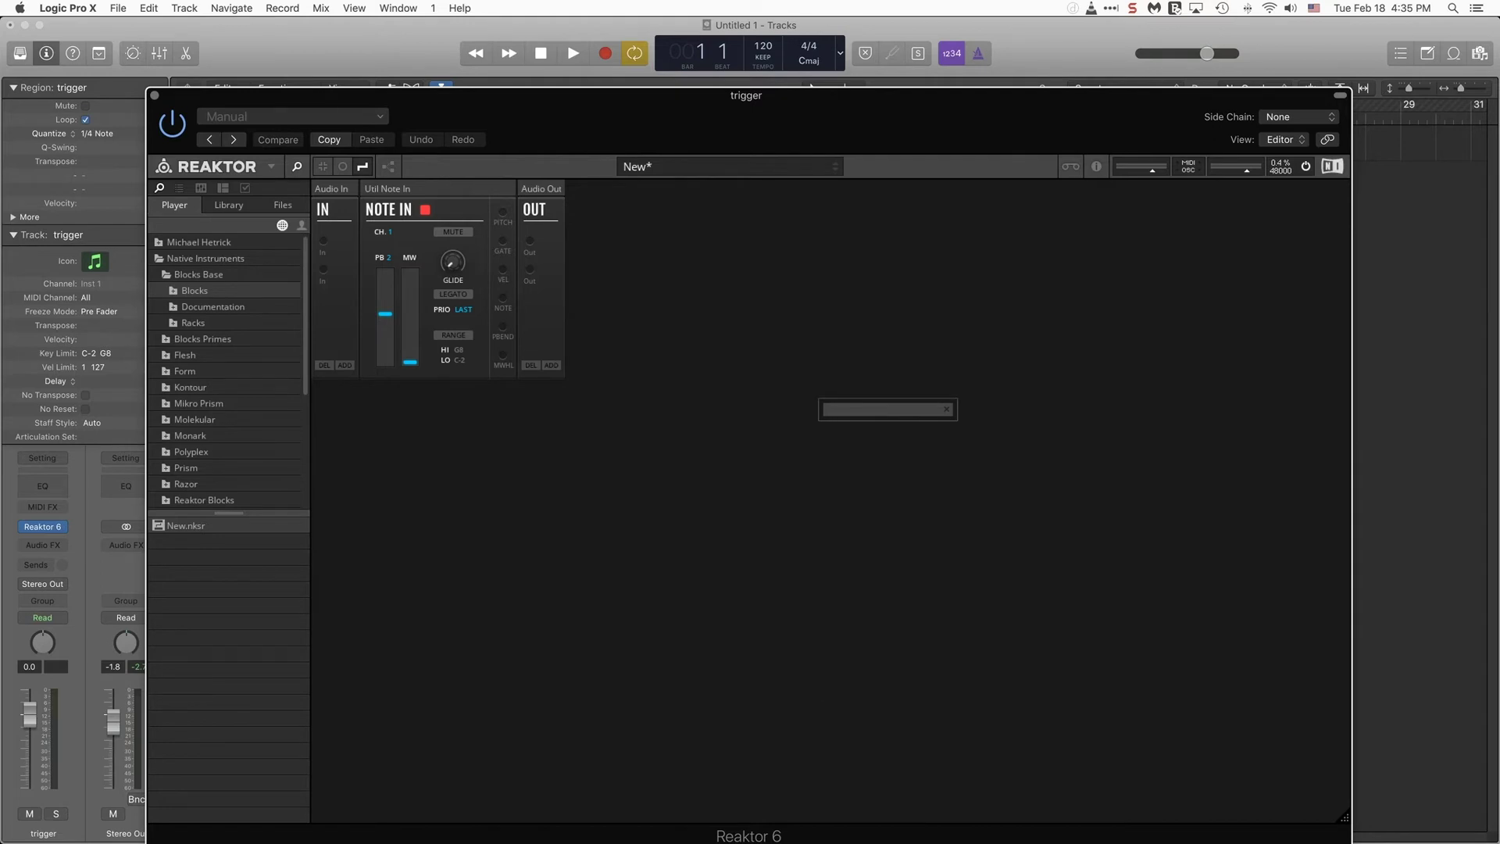
text(mixer)
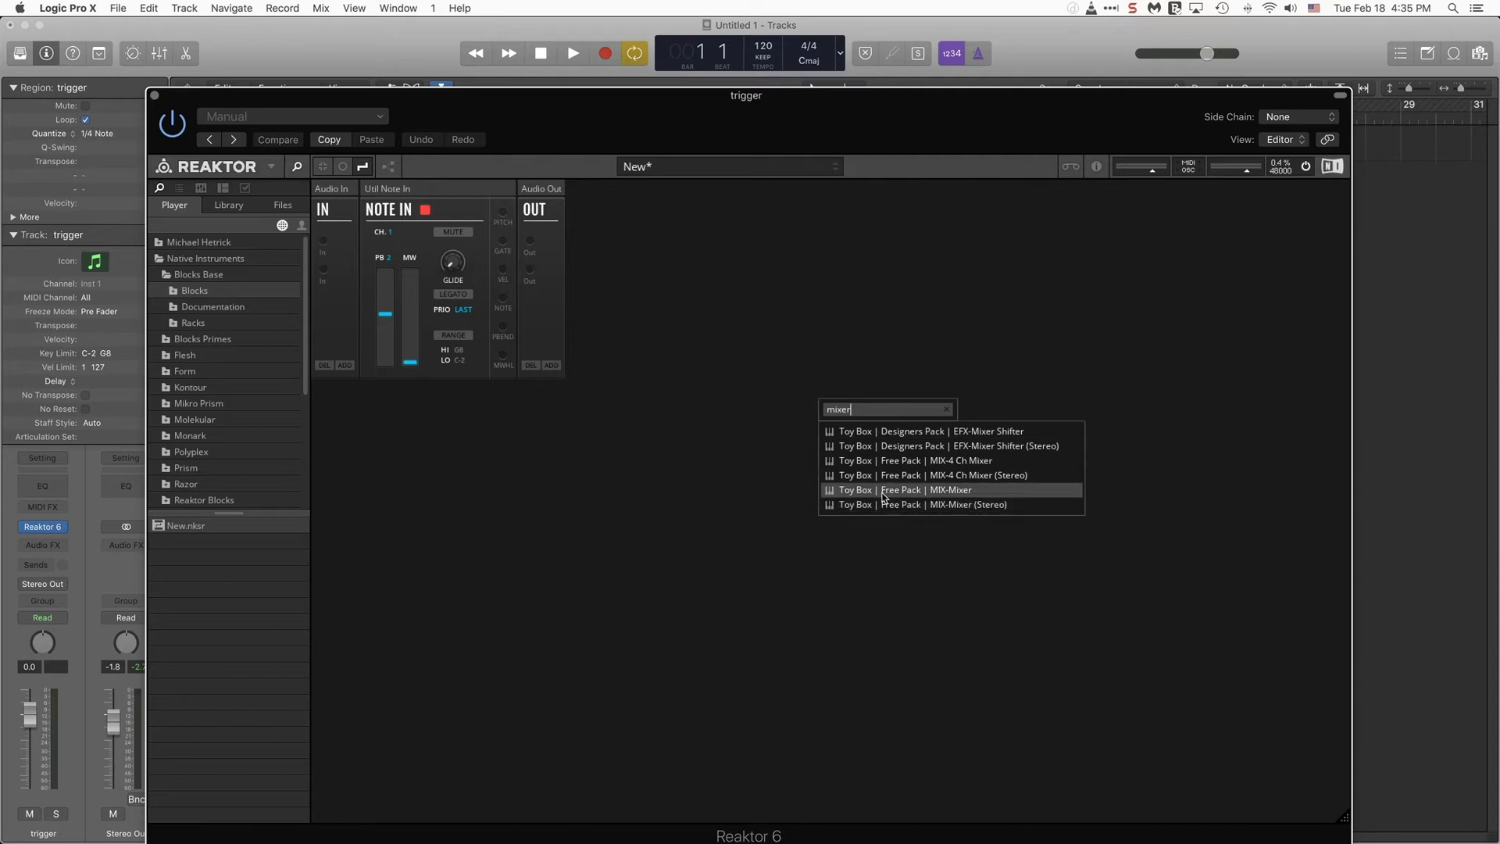
click(953, 492)
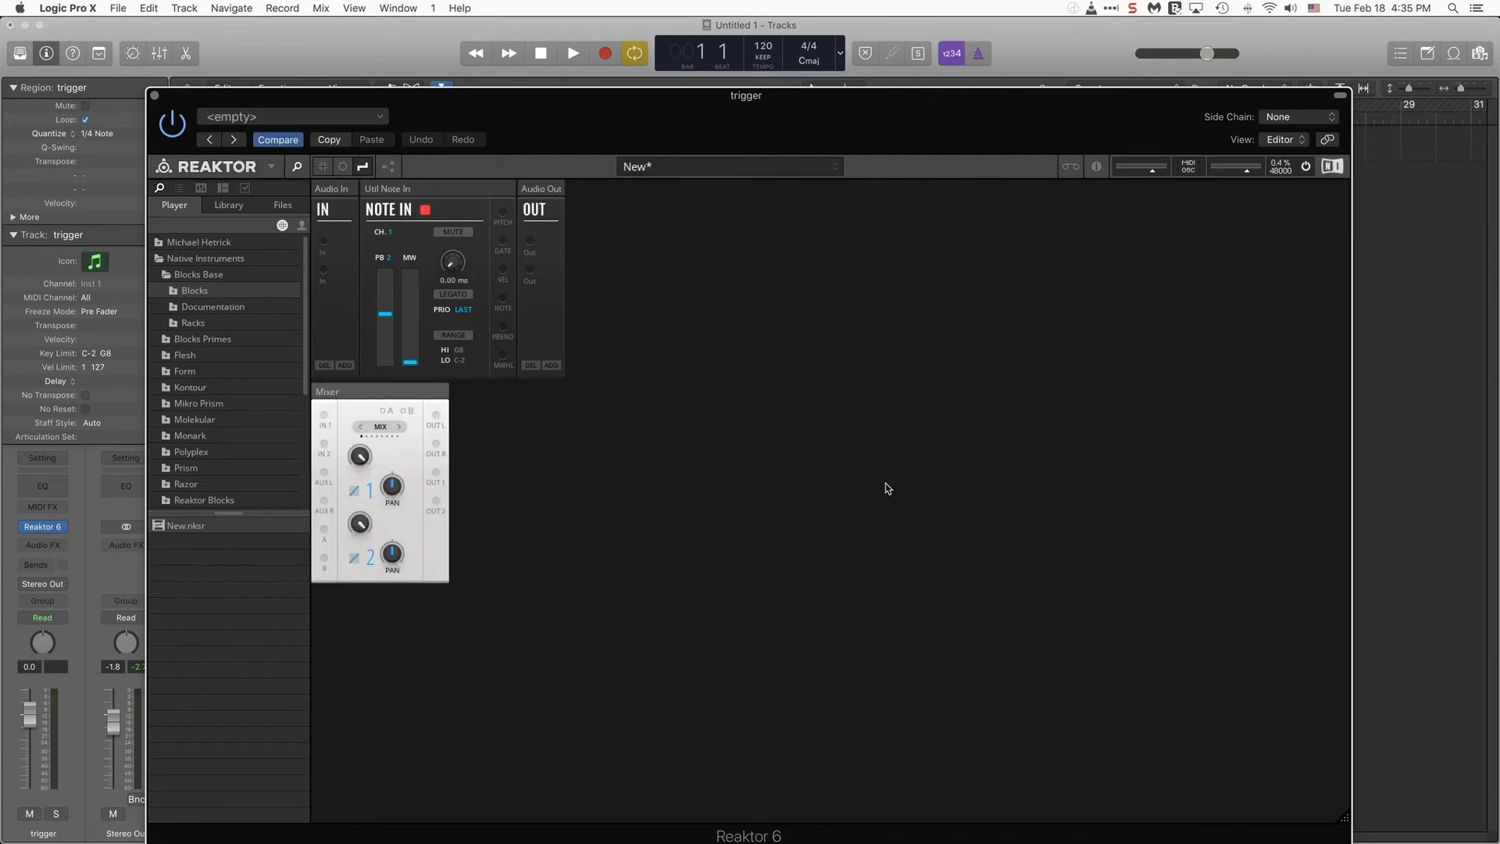
Step: Search for "seq" and add the Toy Box Free Pack SEQ-Gate Sequencer block to the rack
double_click(790, 467)
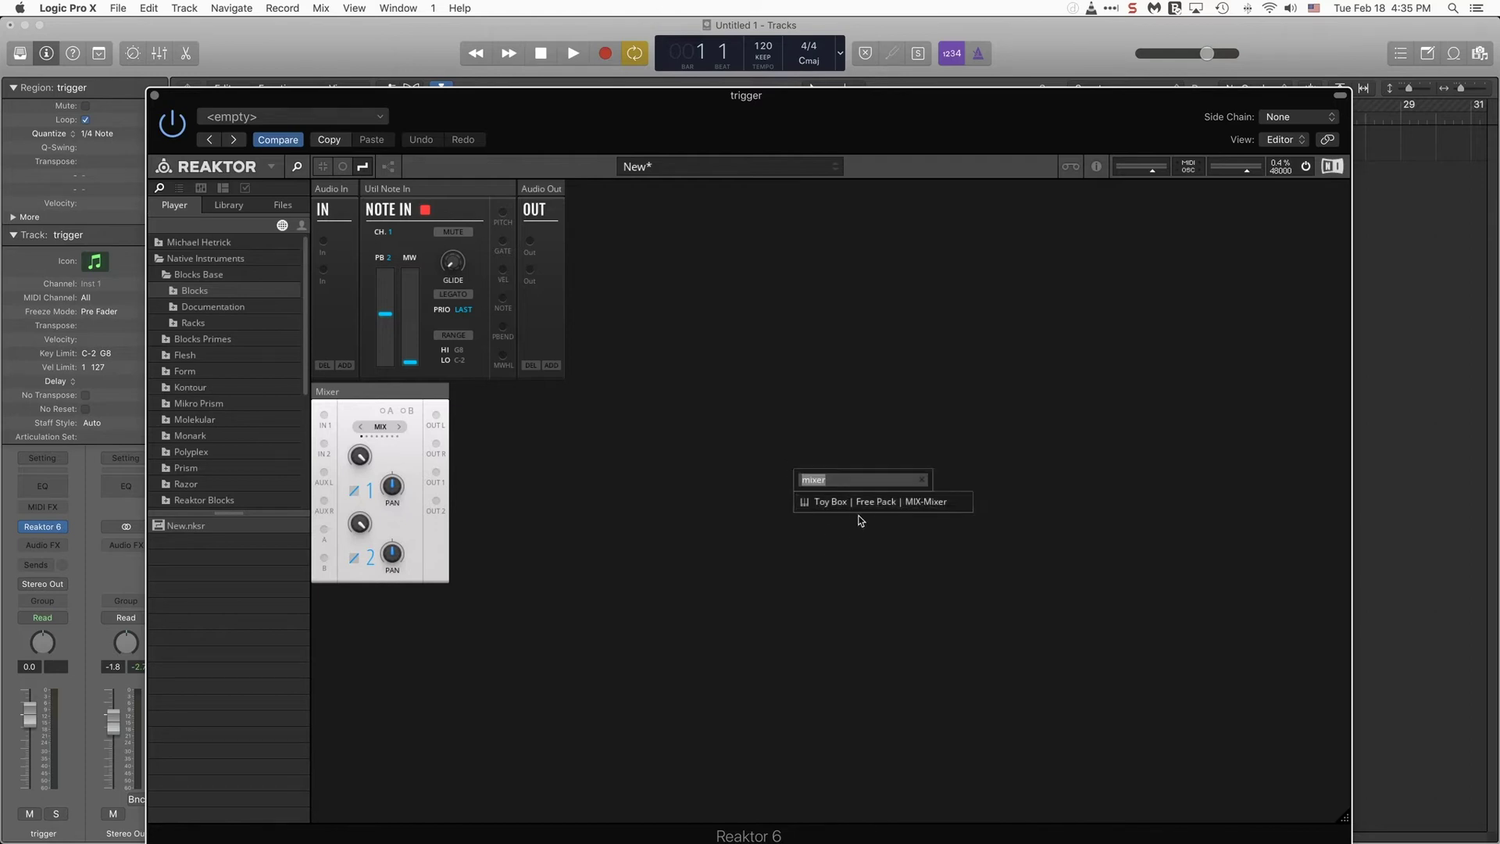
text(seq)
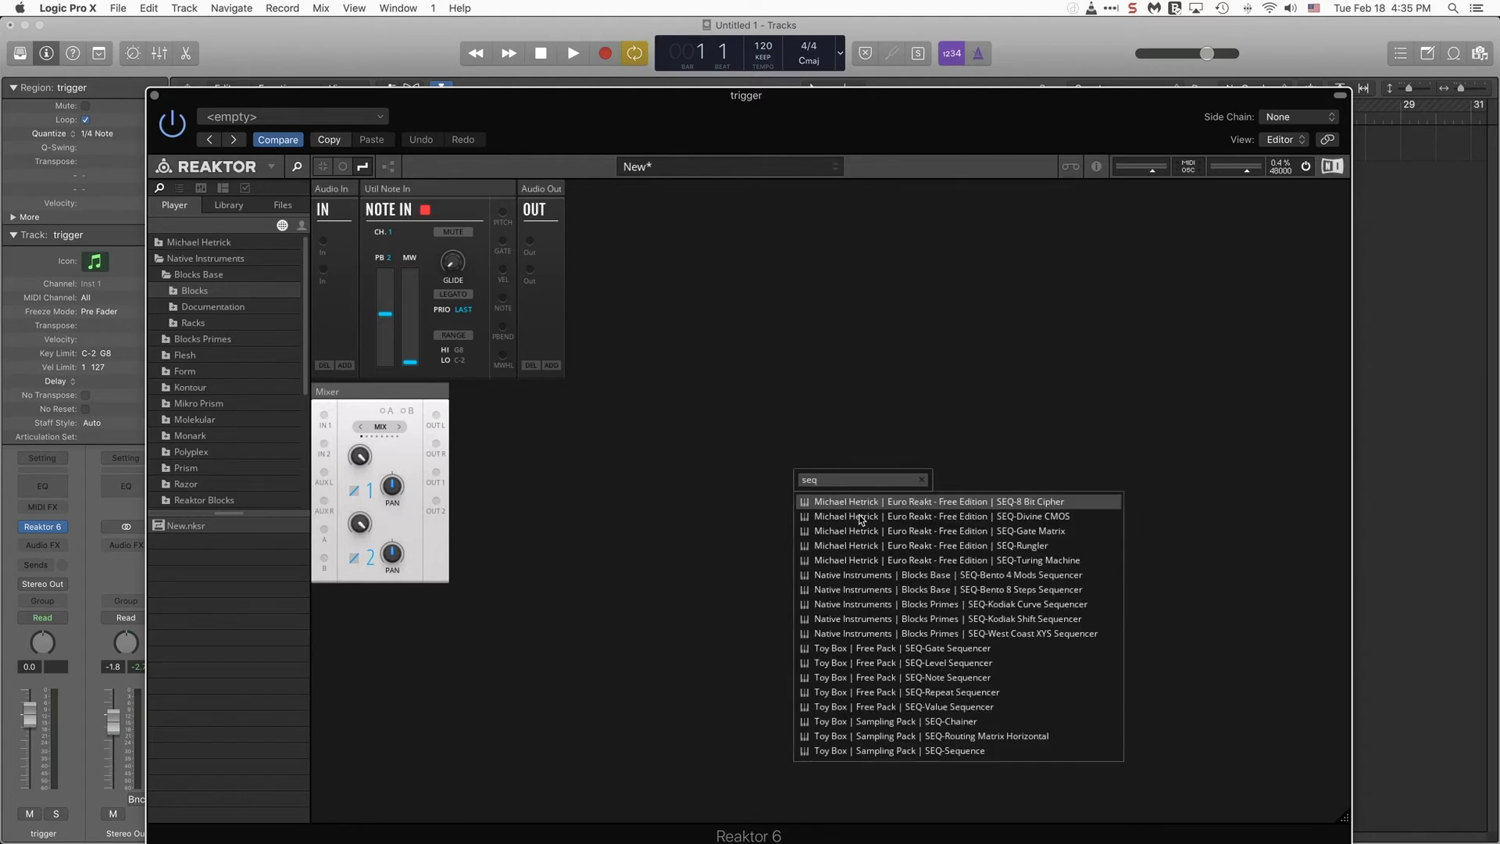
click(883, 655)
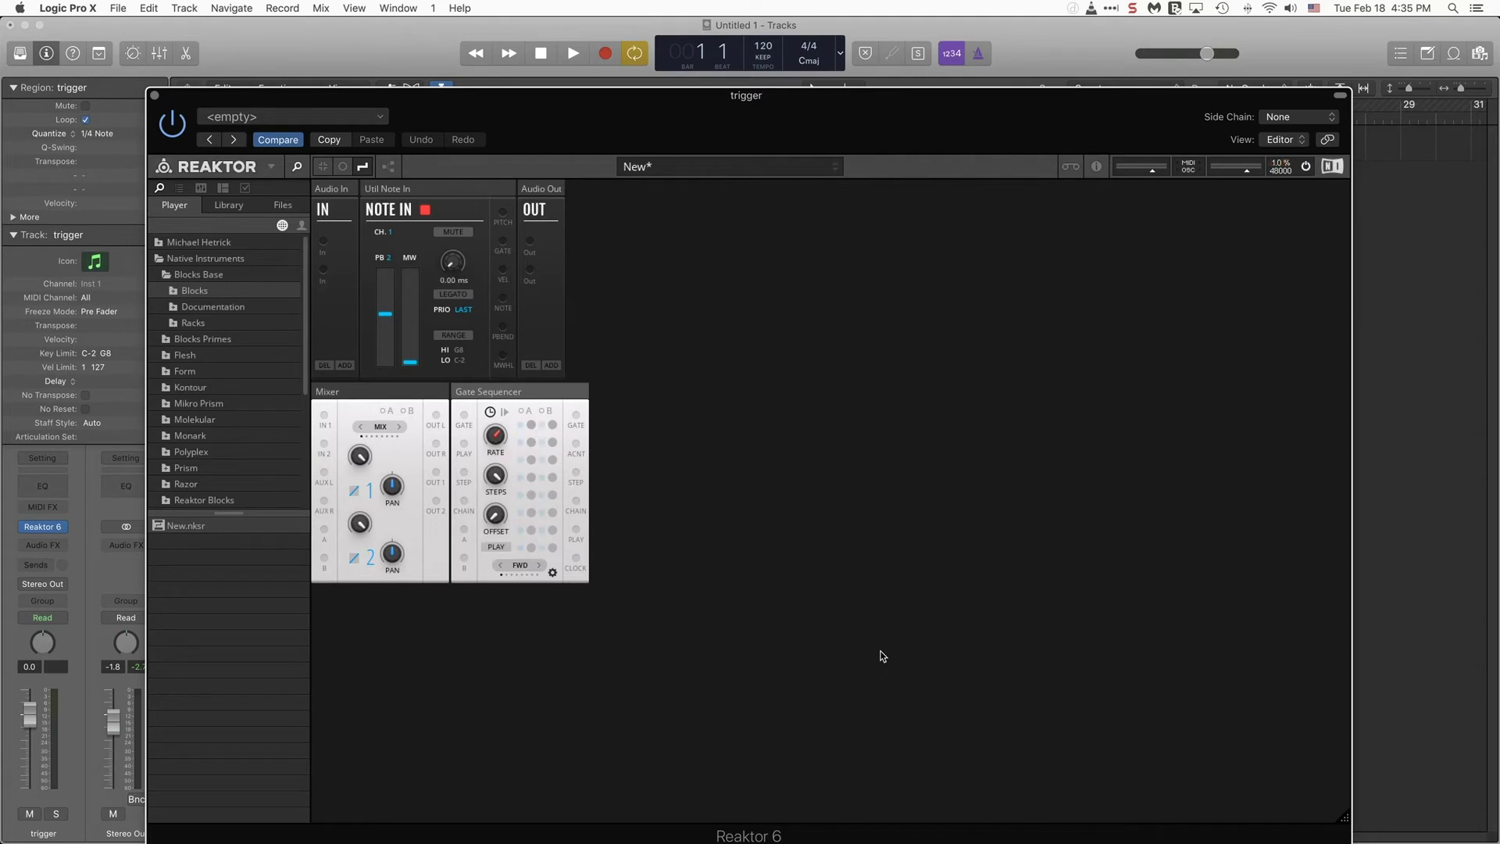
Step: Search for "drum" and add the Toy Box Free Pack OSC-Drums block to the rack
double_click(732, 386)
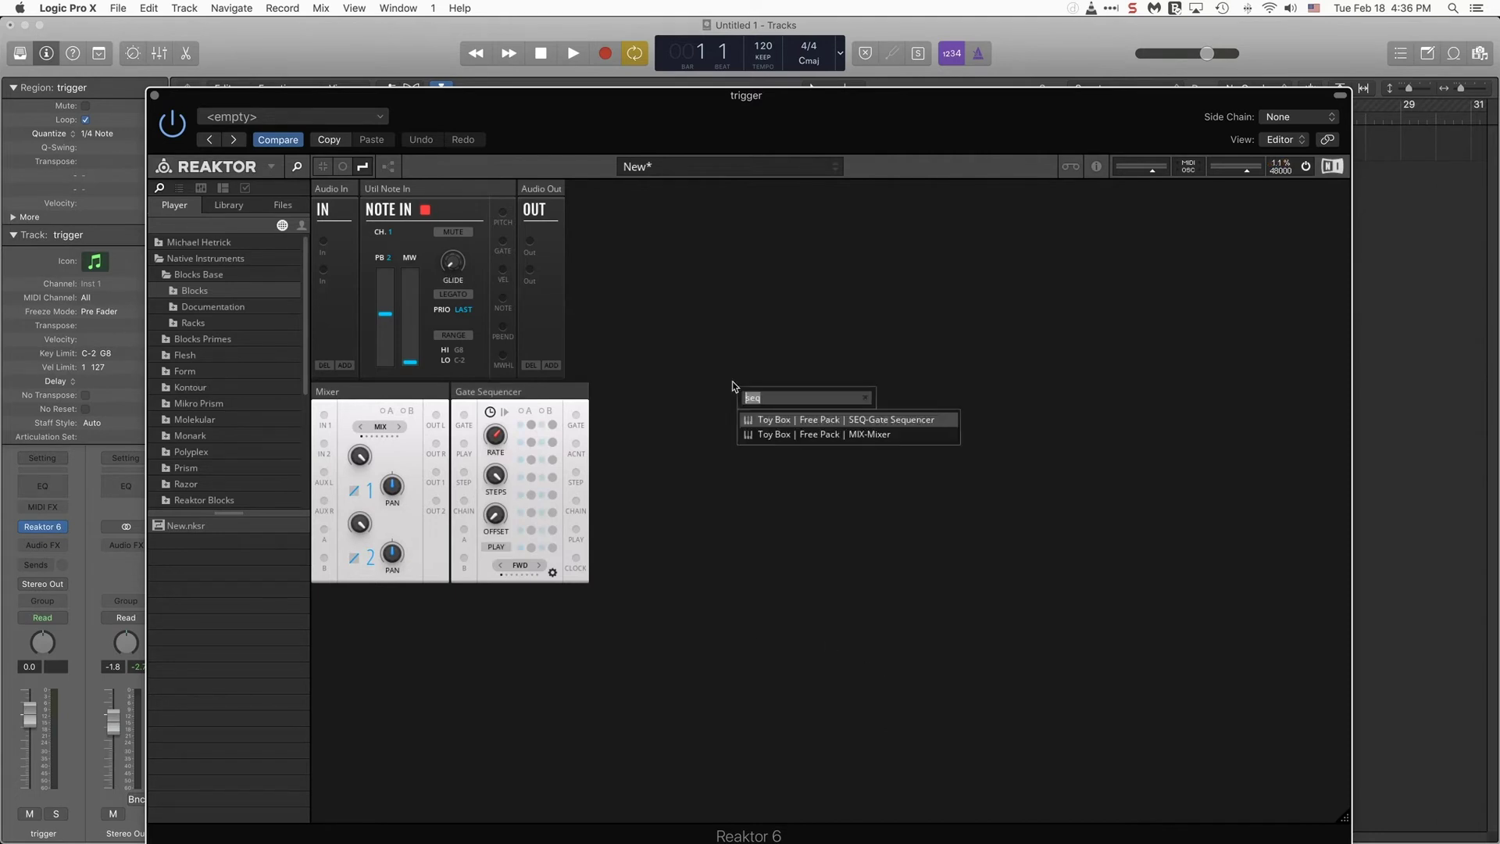
text(drum)
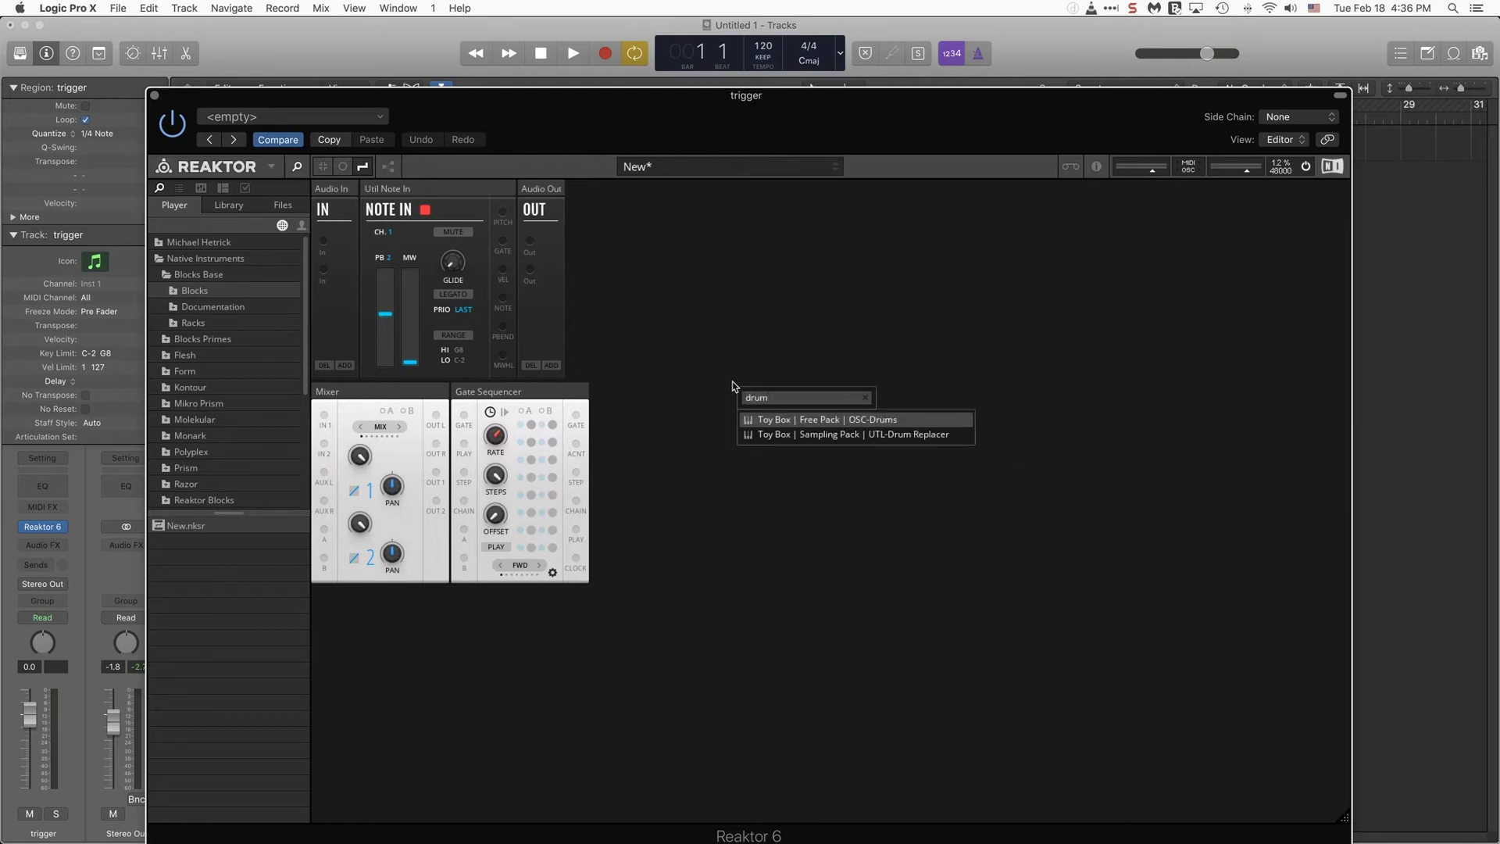
click(812, 428)
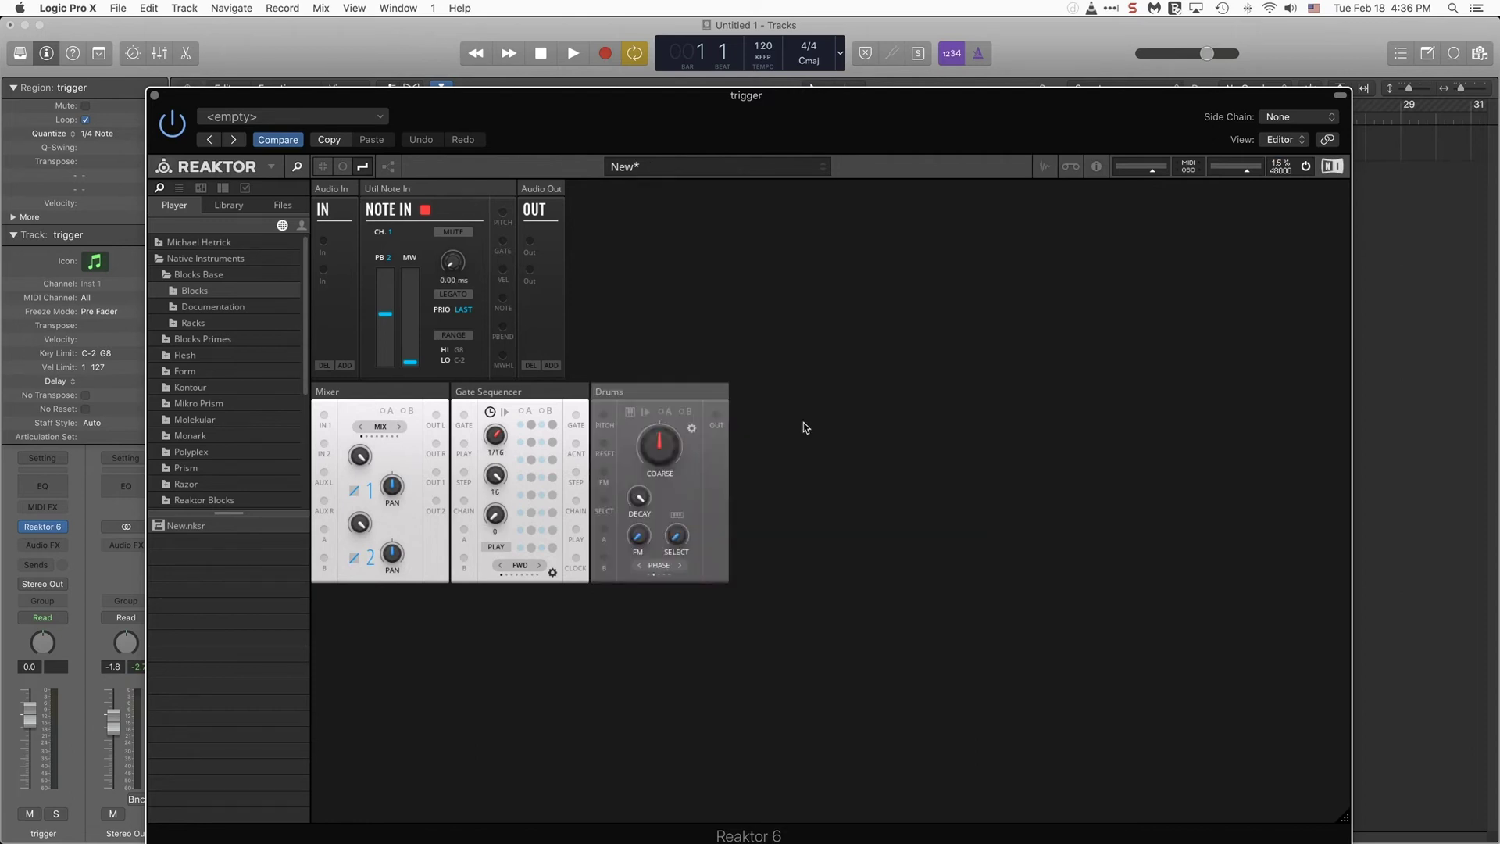
Step: Move the Mixer between Note In and Audio Out and patch Drums through Mixer In 1 to both audio outputs
drag(358, 385, 730, 189)
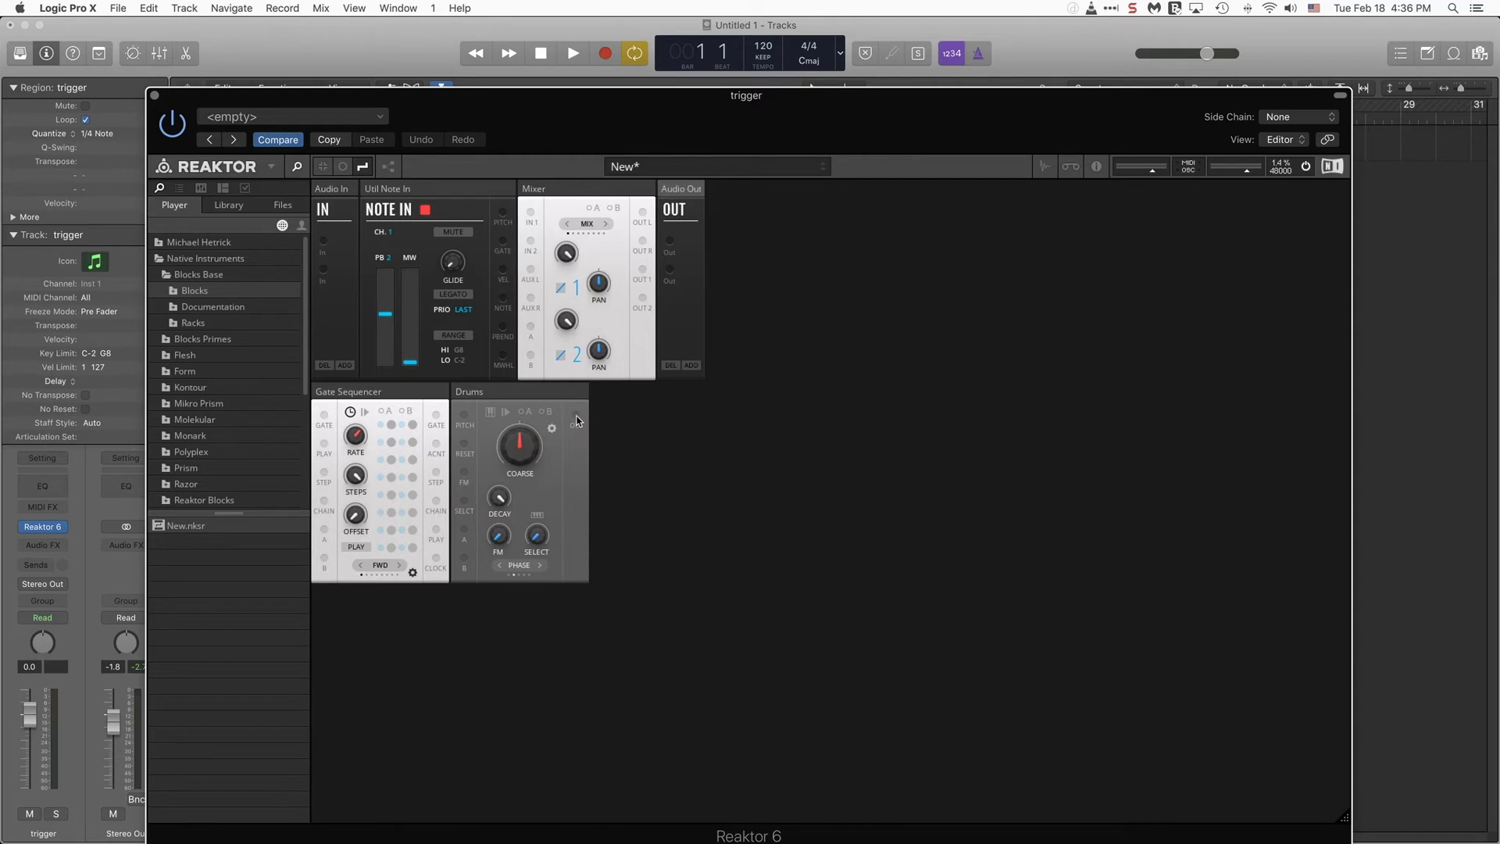
drag(577, 422, 531, 213)
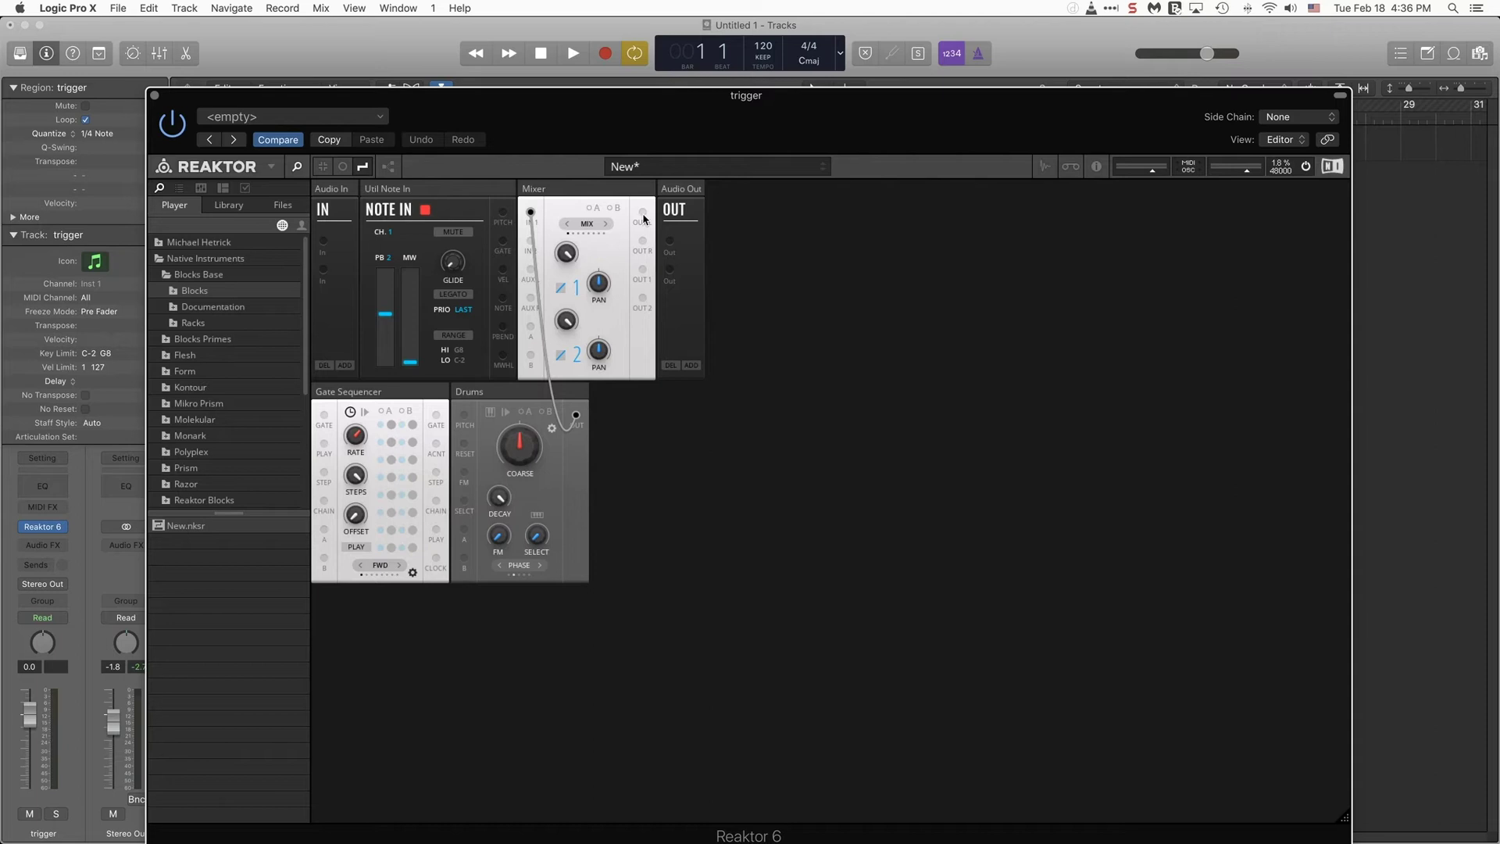
drag(641, 217, 670, 271)
Step: Patch Note In's Gate to the Gate Sequencer's Chain input, and the sequencer's Gate and Acnt outputs to Drums' Reset and A inputs
drag(502, 242, 324, 506)
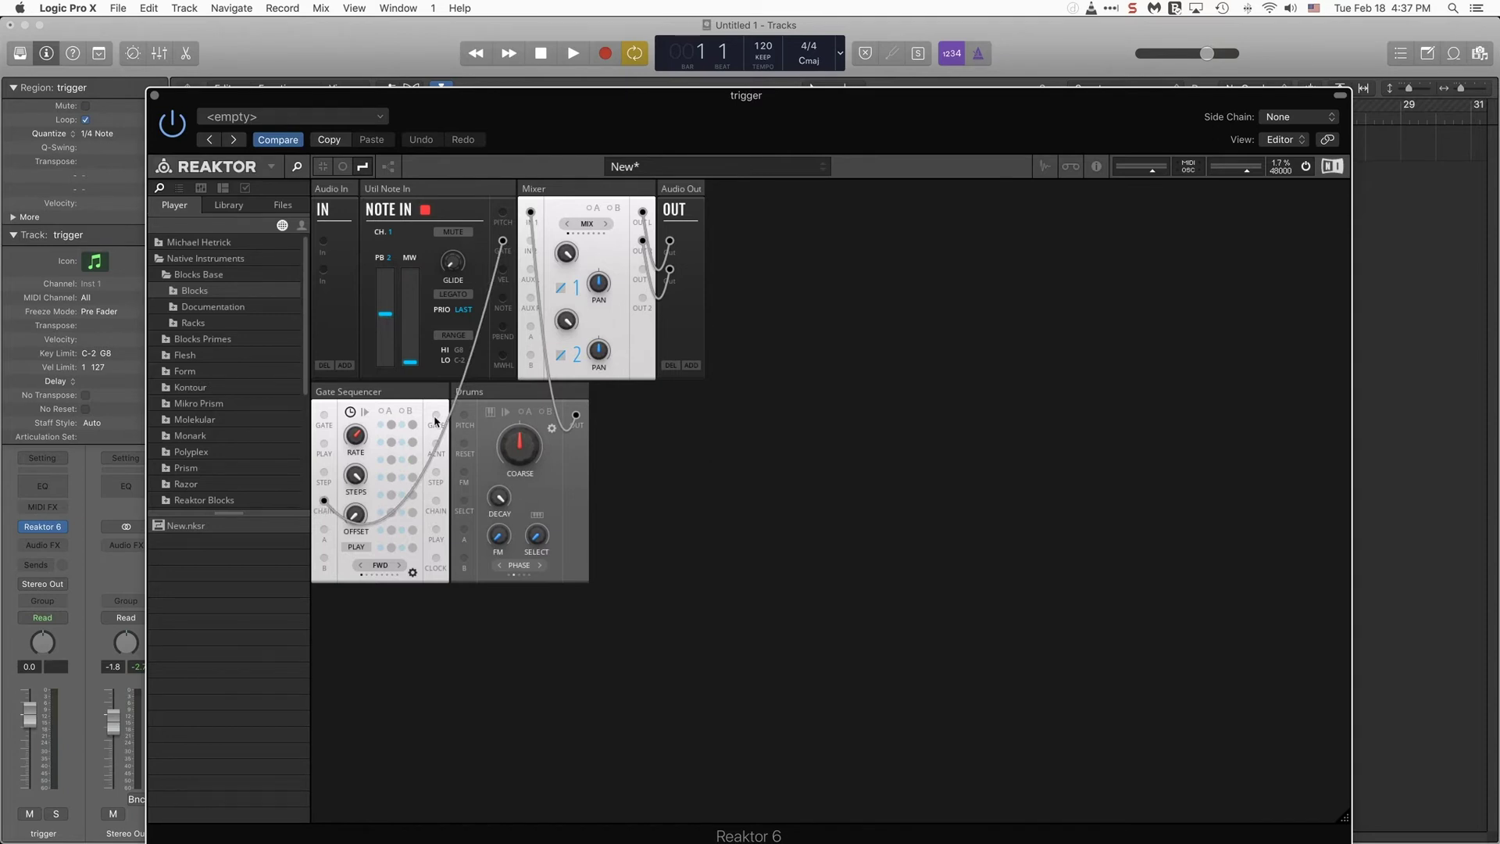
drag(435, 420, 464, 445)
drag(436, 444, 465, 534)
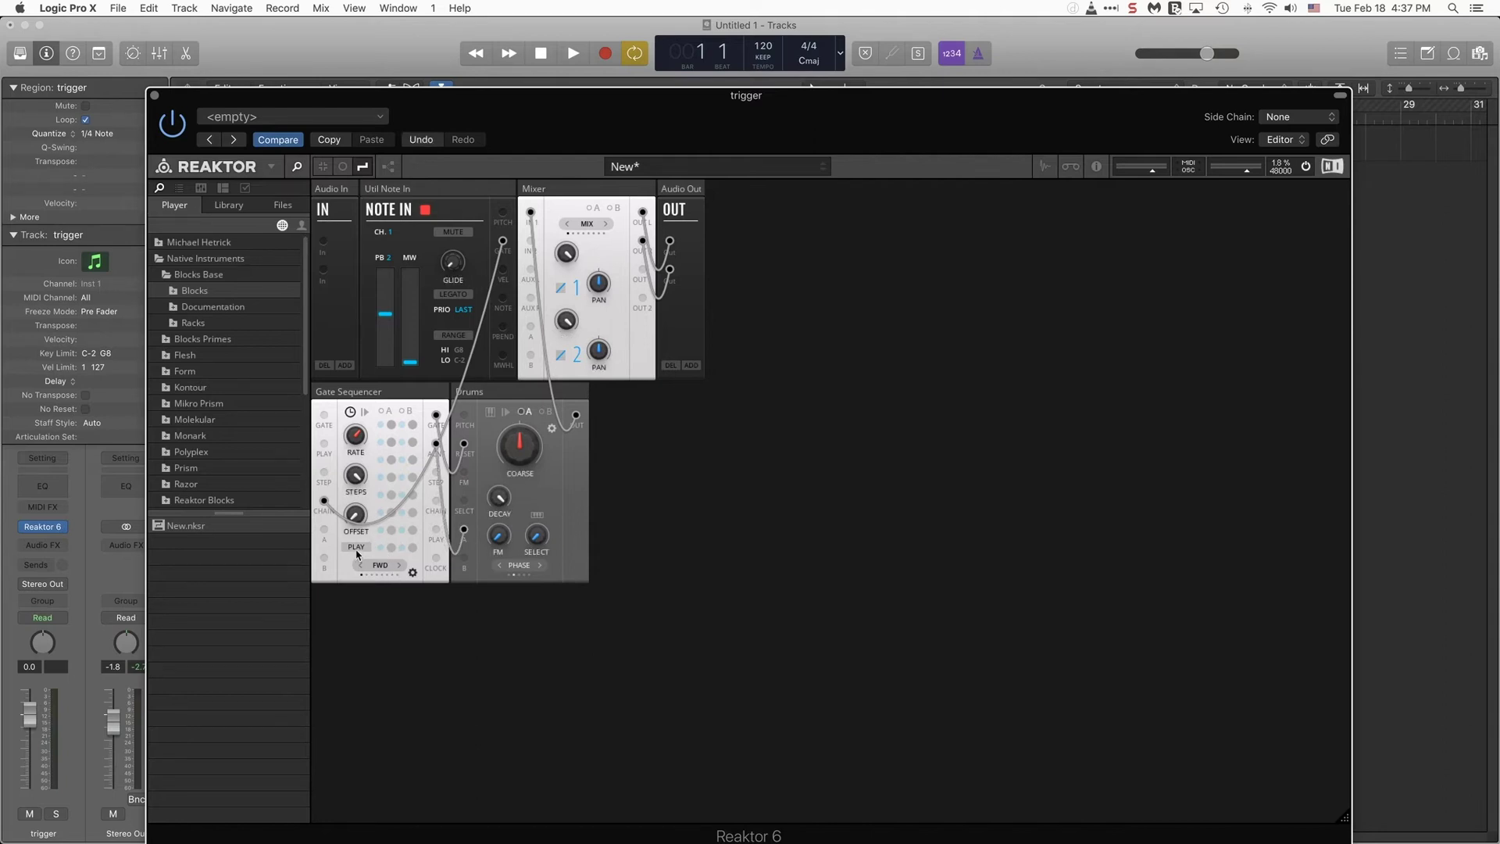
Step: Switch on Gate Sequencer gates in rows 1, 3, 5 and 7 of the first column and 1, 3, 4, 6 and 7 of the second
click(392, 426)
click(390, 496)
click(391, 460)
click(392, 531)
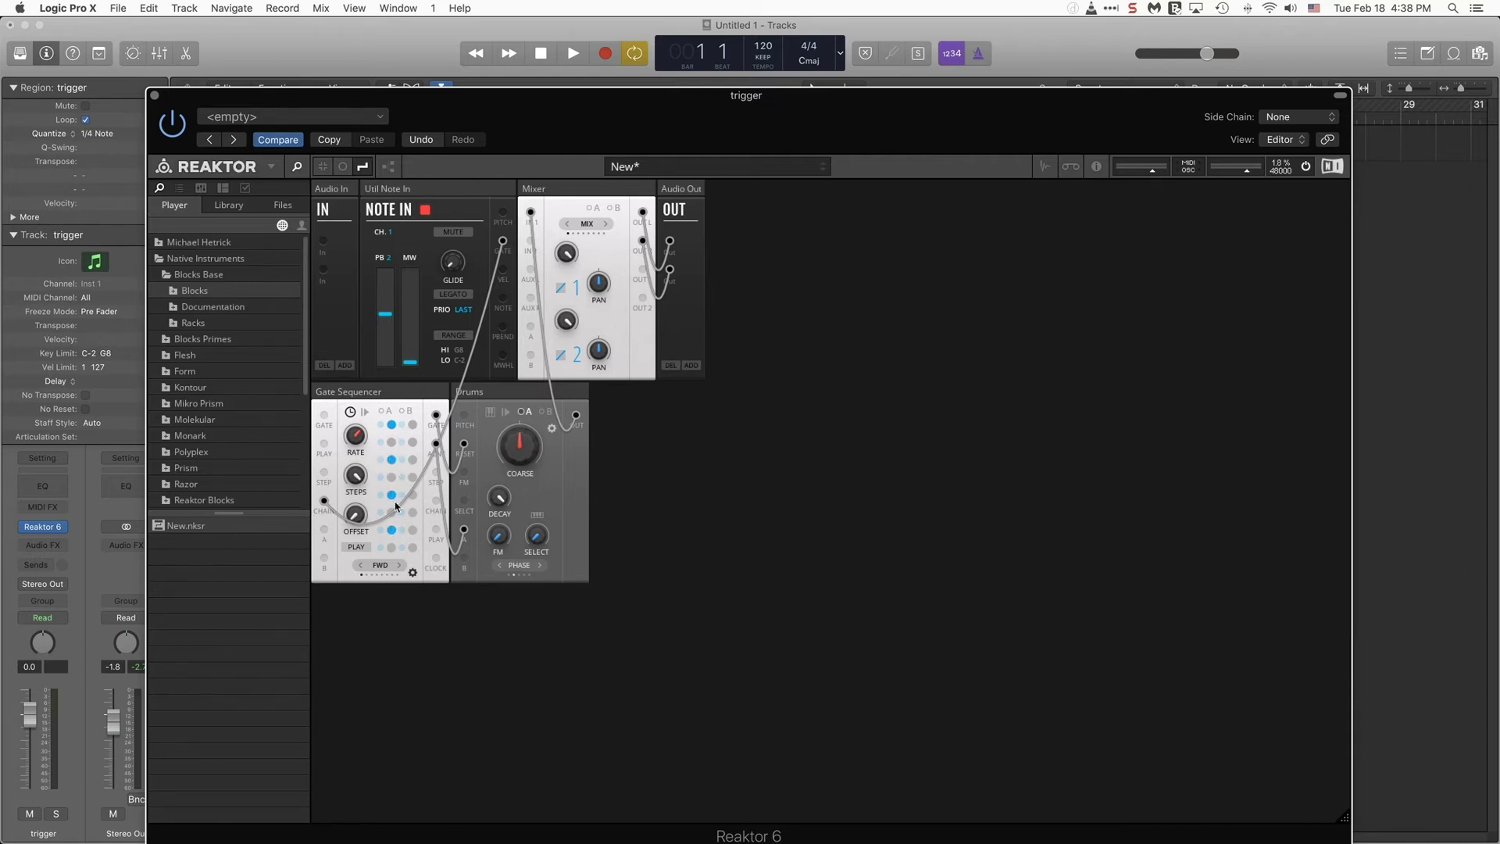
click(412, 426)
click(412, 461)
click(412, 478)
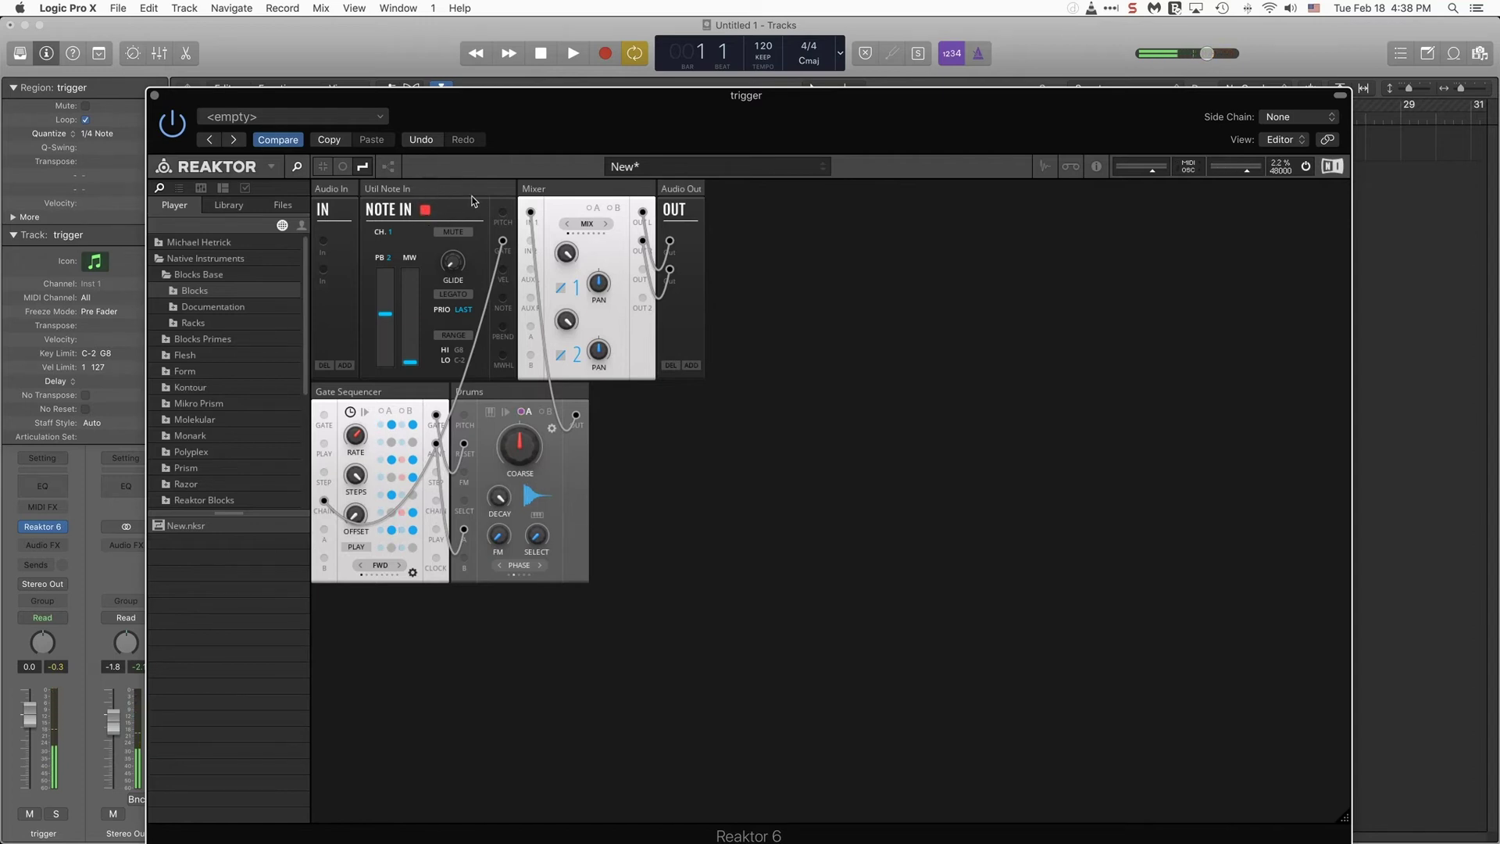
drag(567, 111, 559, 107)
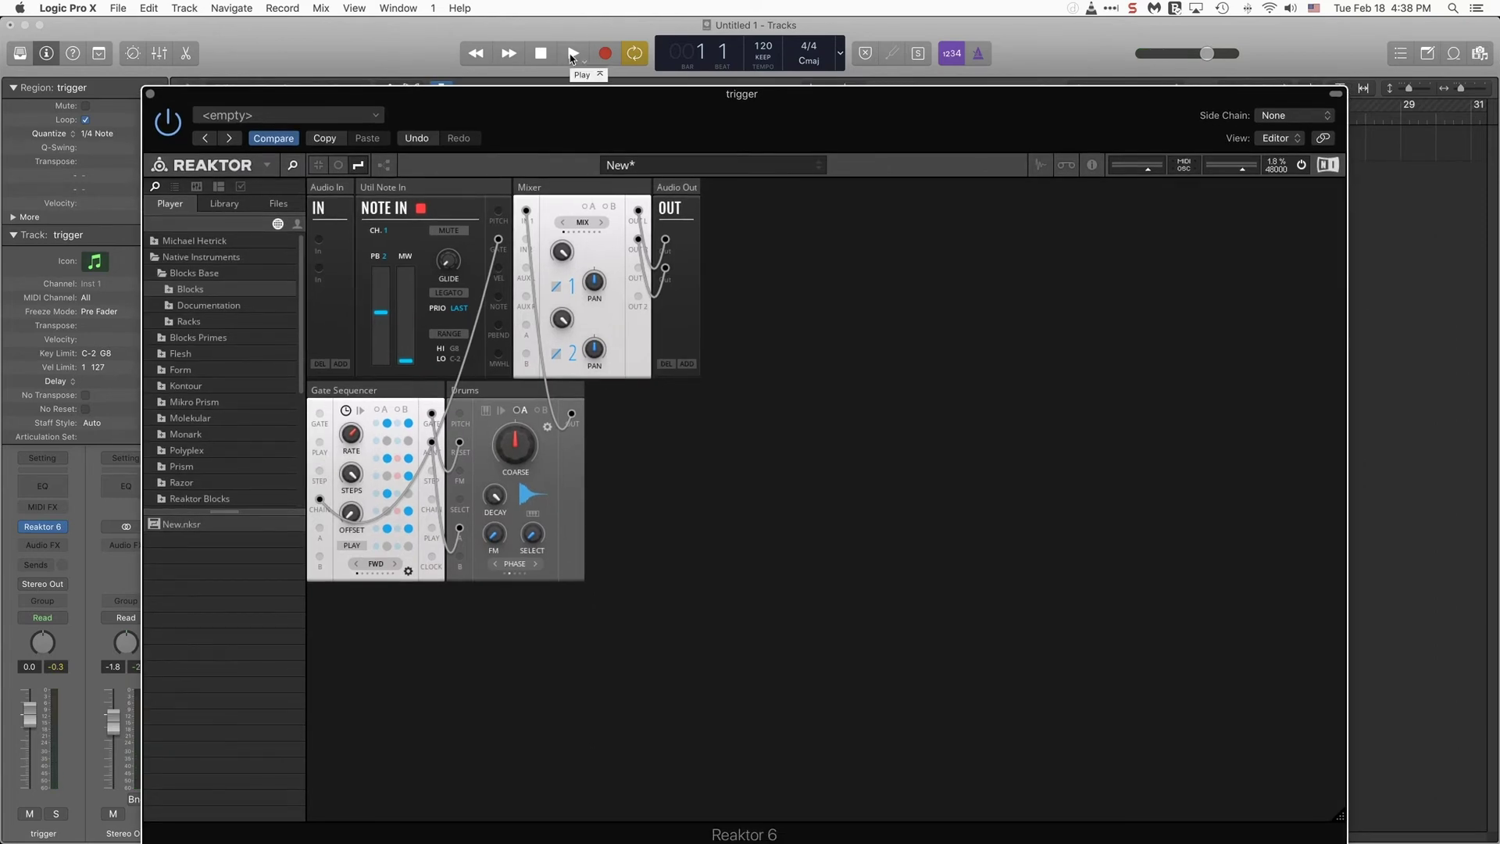
Step: Audition the drum loop and assign the Drums block's A modulation to its Select knob
click(573, 55)
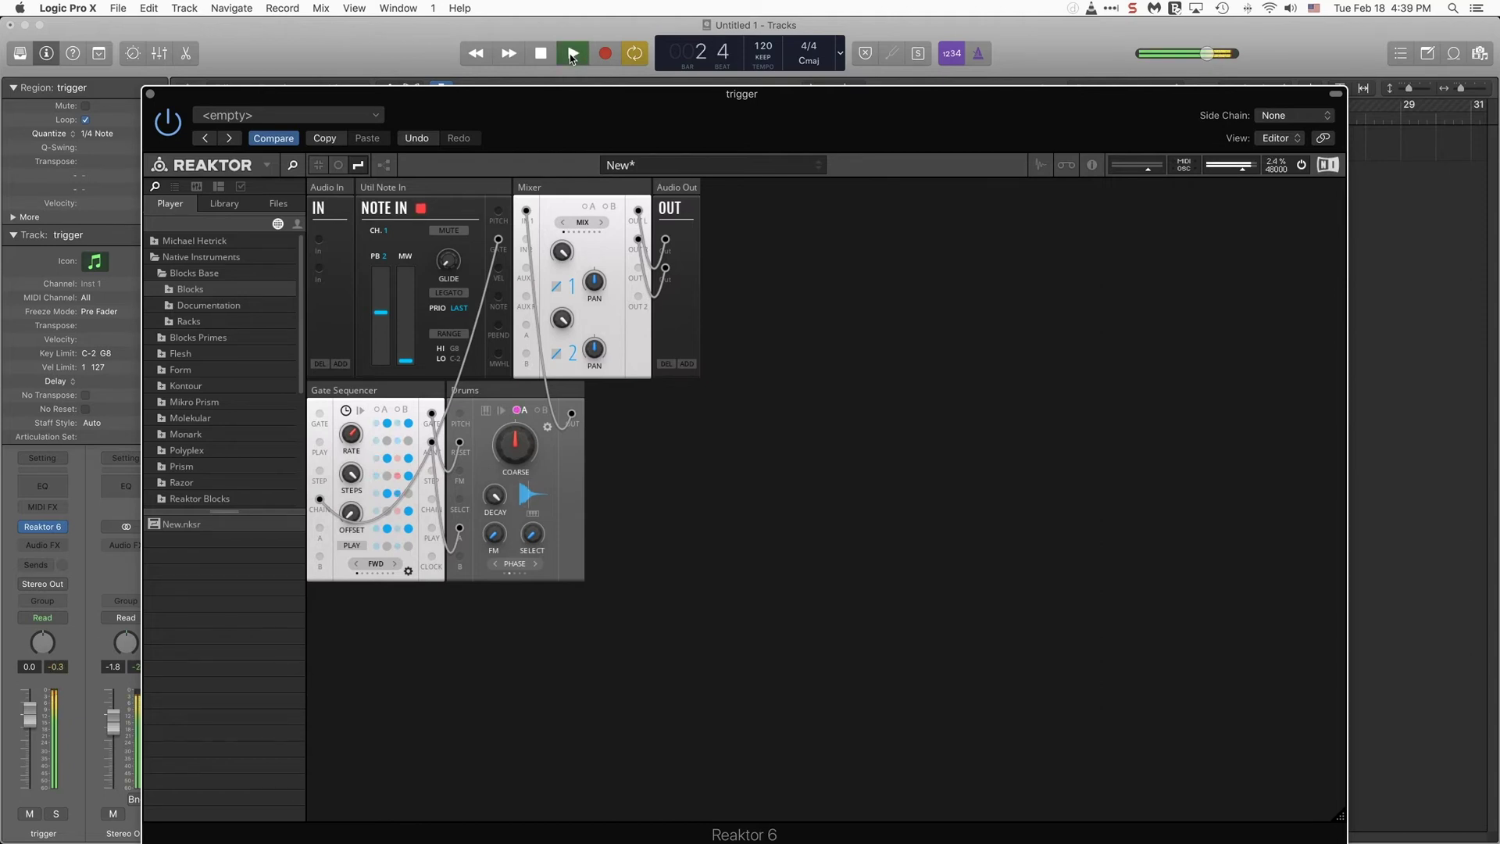
click(539, 53)
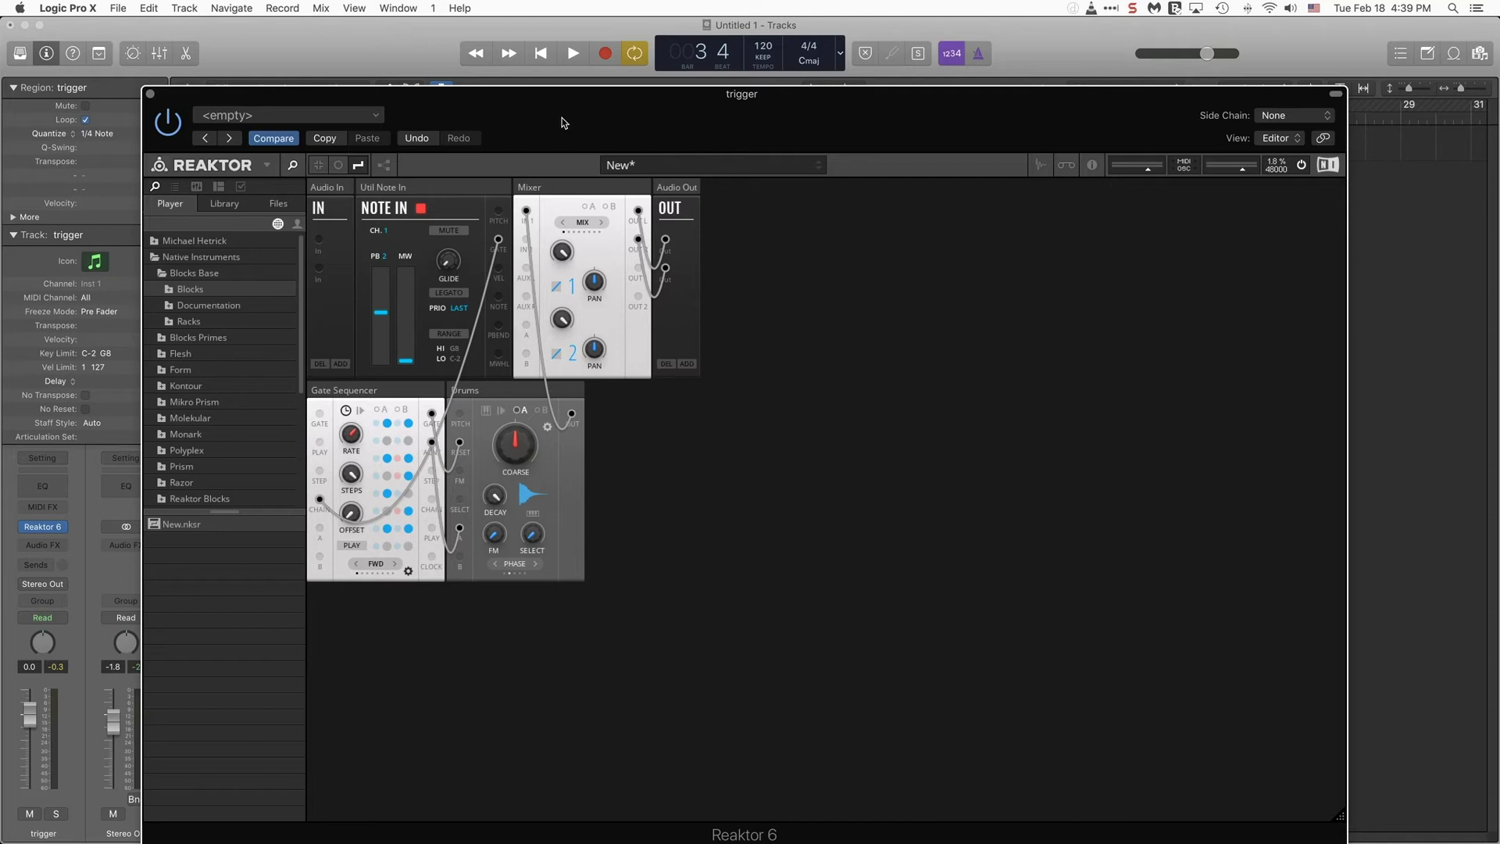
click(520, 410)
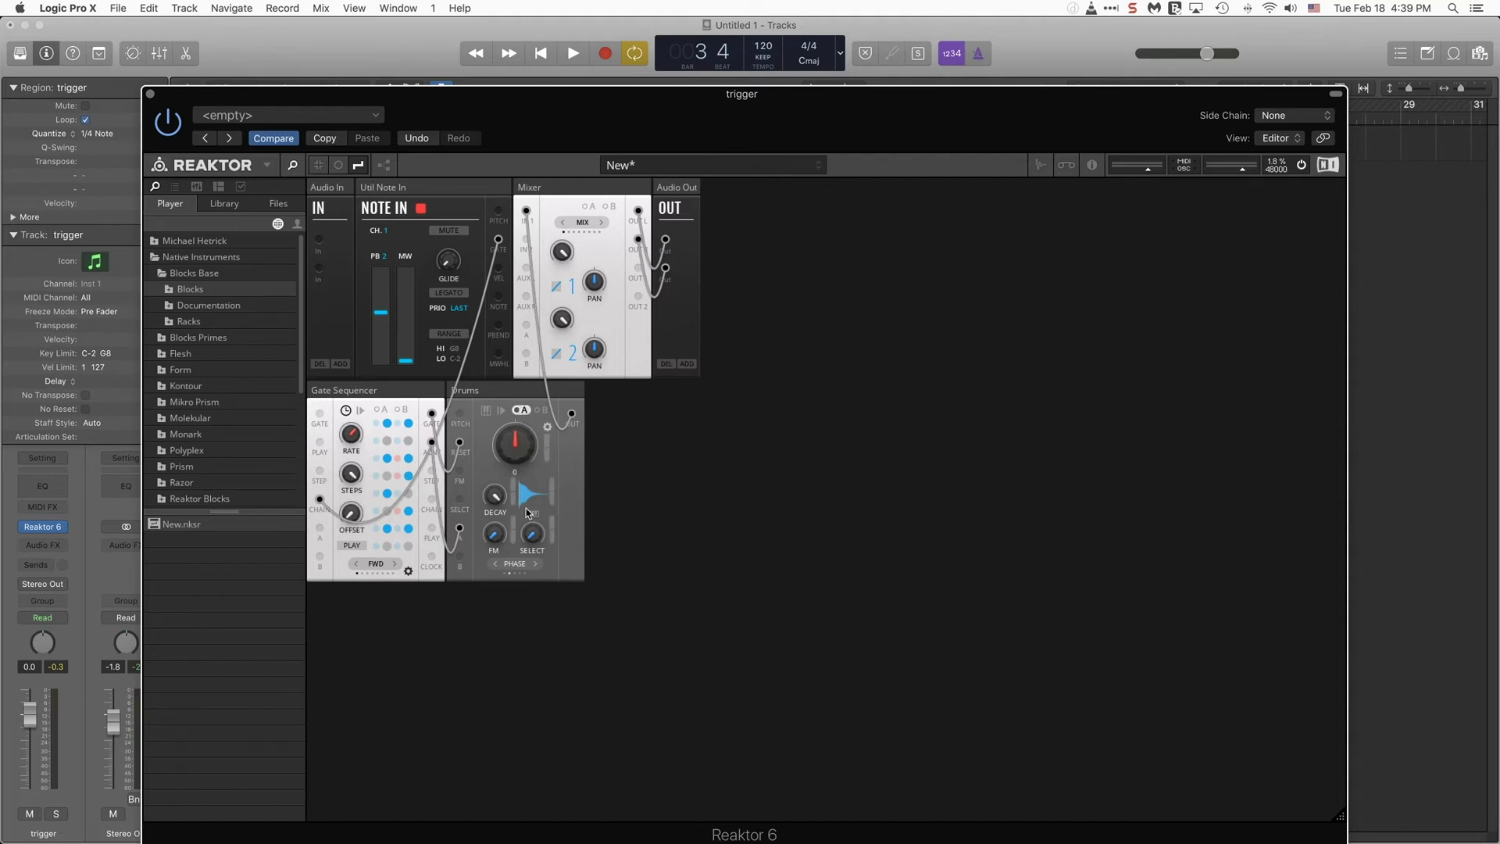
drag(552, 539, 552, 530)
key(space)
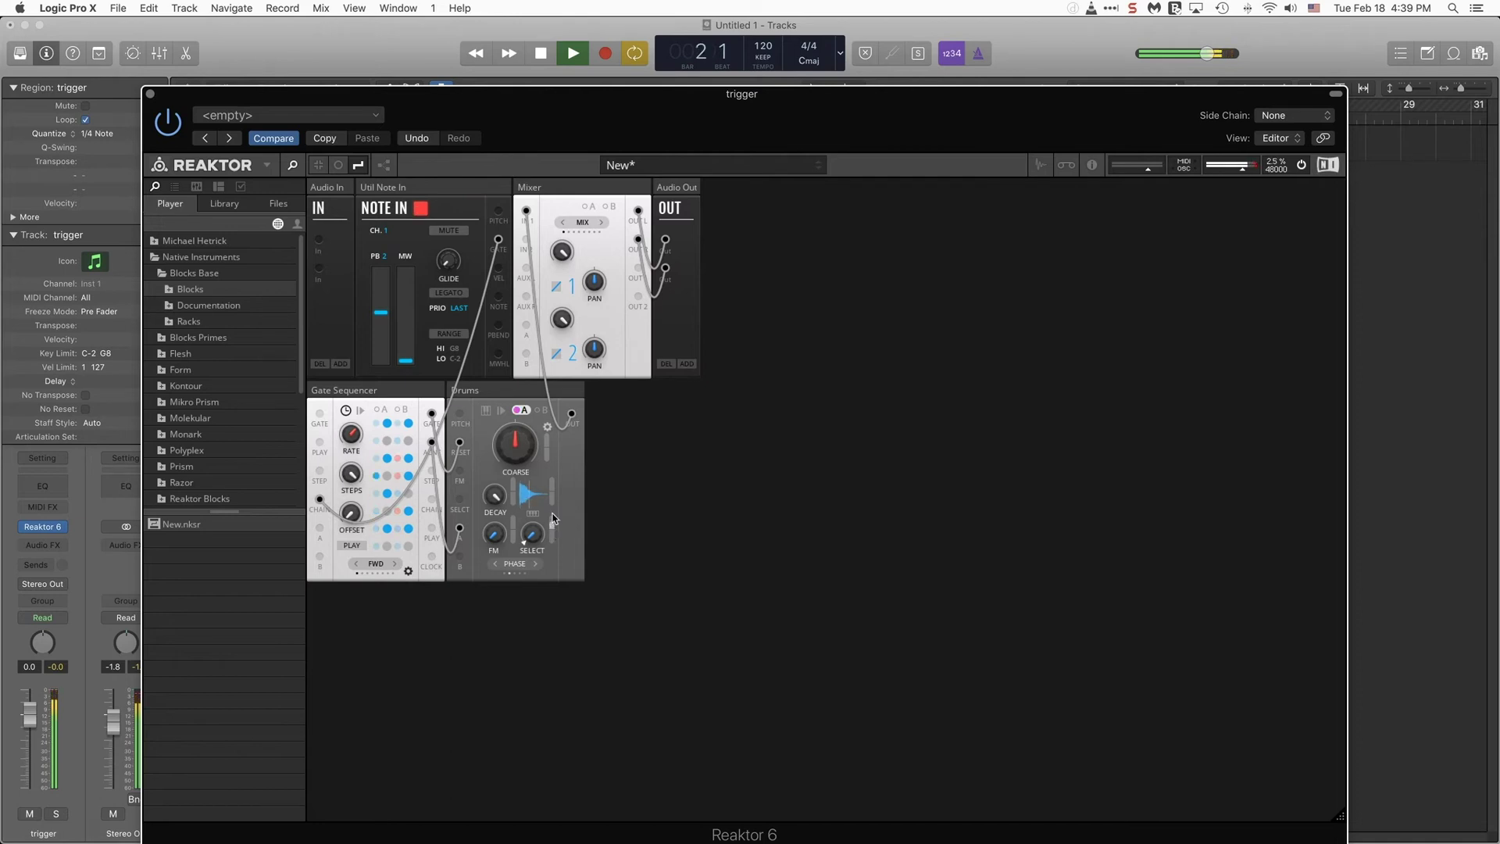
mouse_move(533, 534)
click(544, 54)
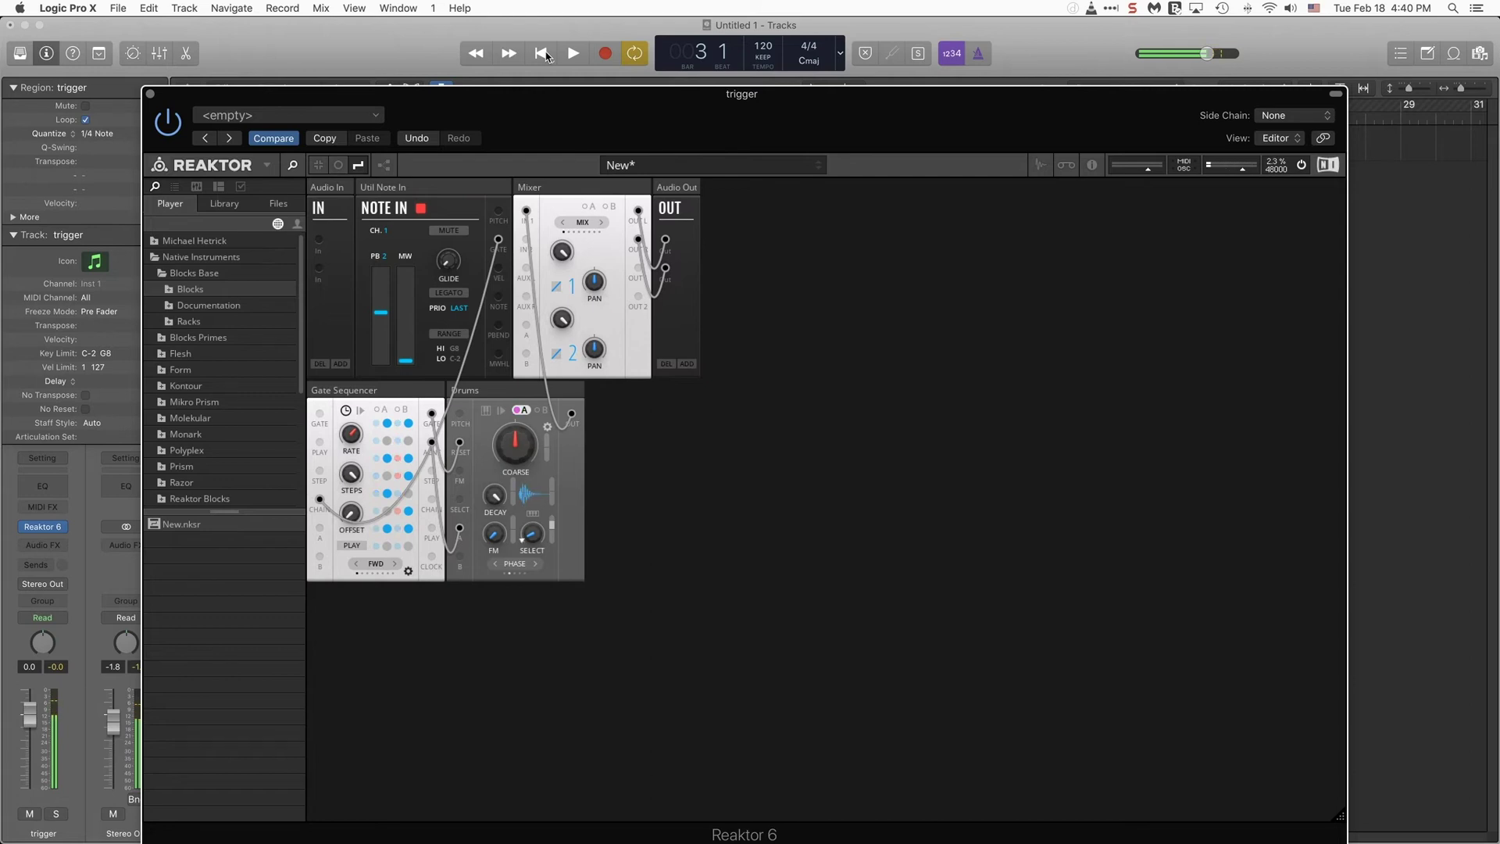
Step: Search for "gate", add a second Toy Box Free Pack SEQ-Gate Sequencer, and place it below the first one
double_click(675, 510)
text(gate)
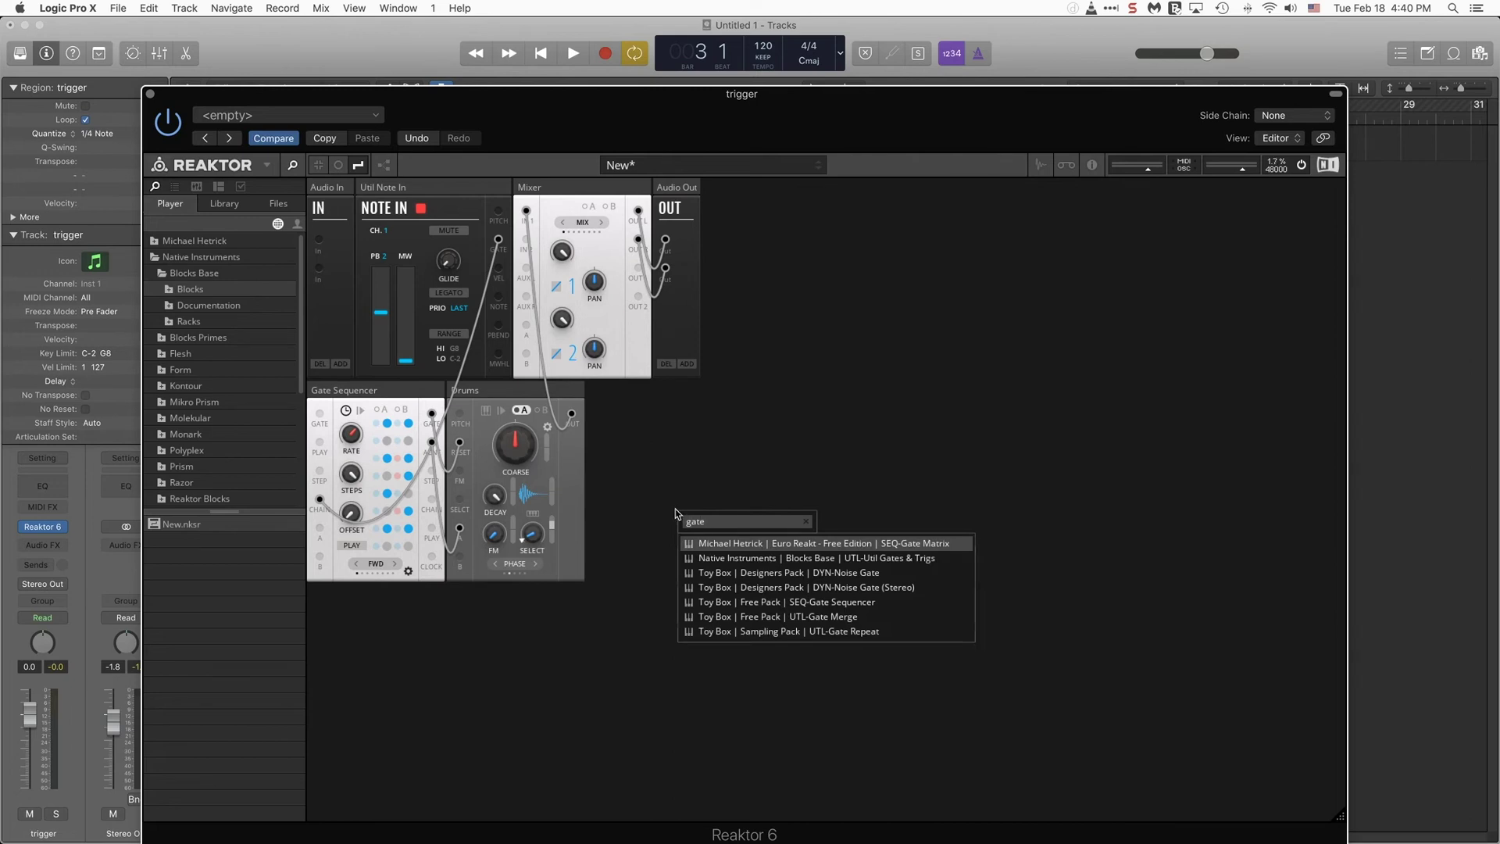
click(711, 607)
drag(677, 398, 394, 602)
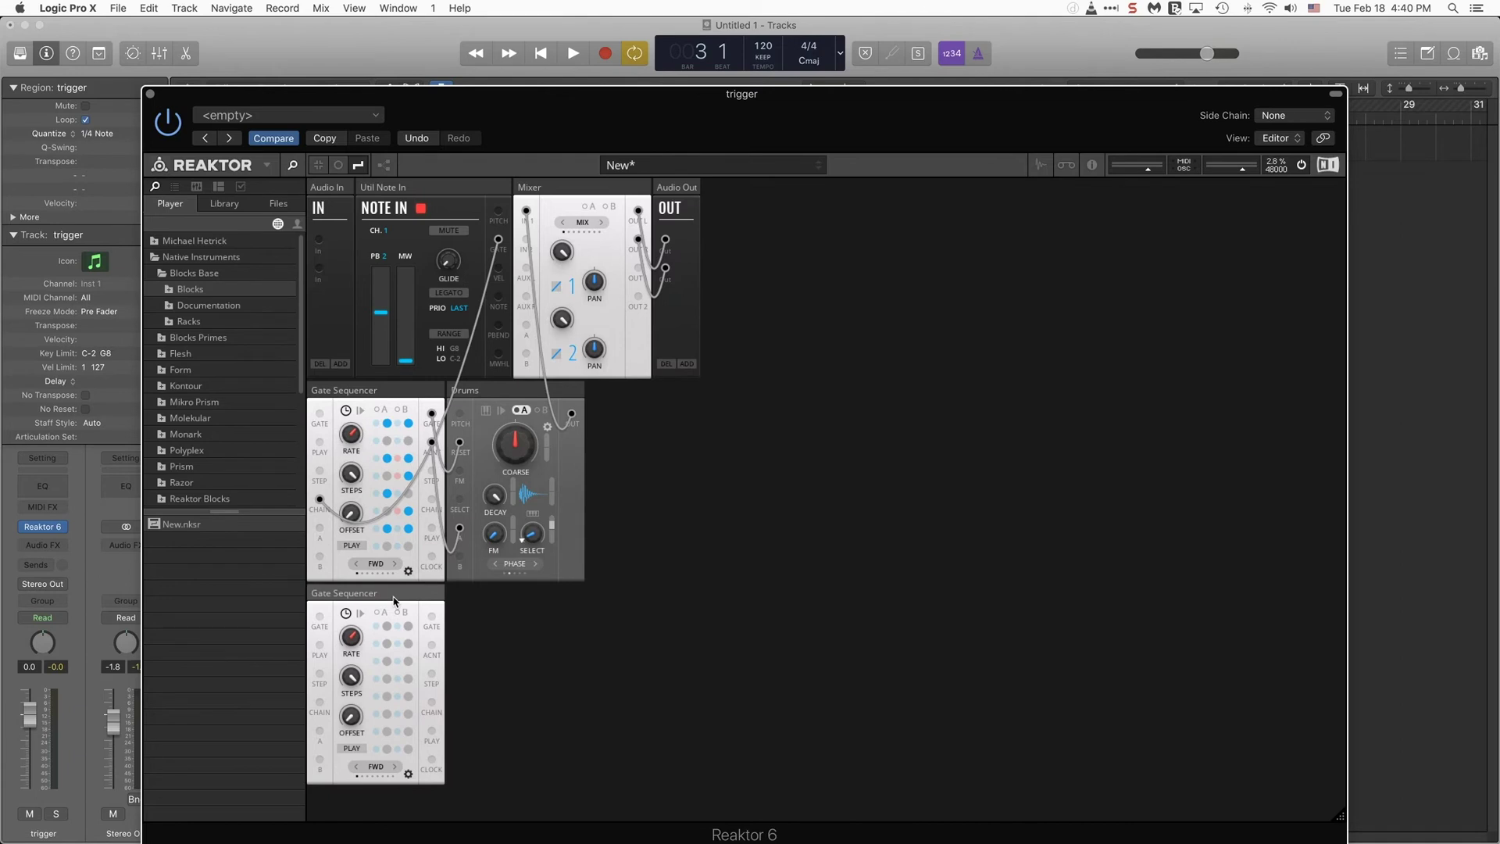
Step: Add a second Toy Box Free Pack OSC-Drums block beside the lower Gate Sequencer and patch its output to Mixer In 2
double_click(811, 488)
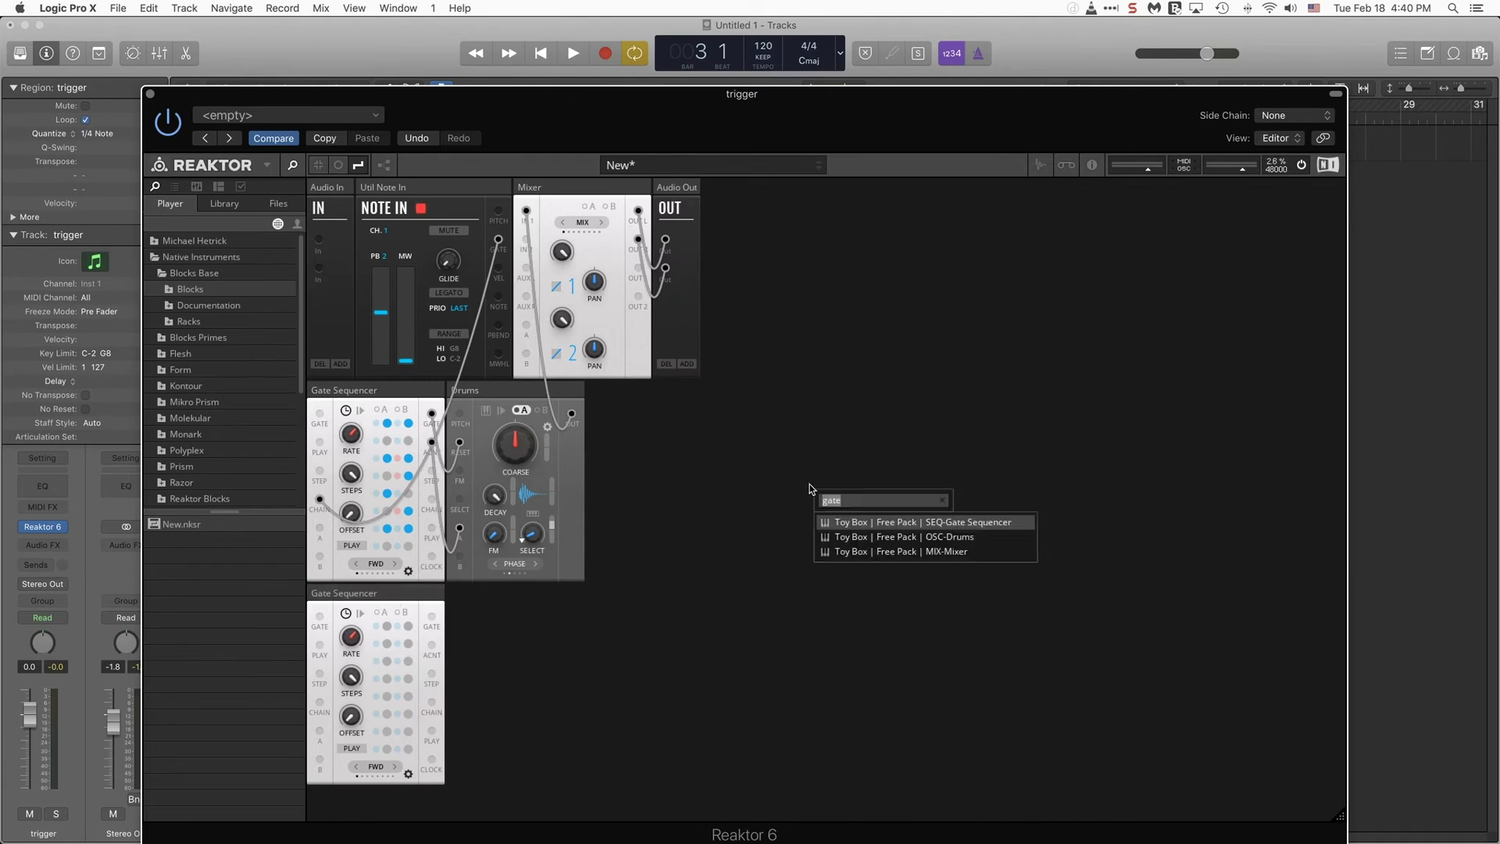
text(dru)
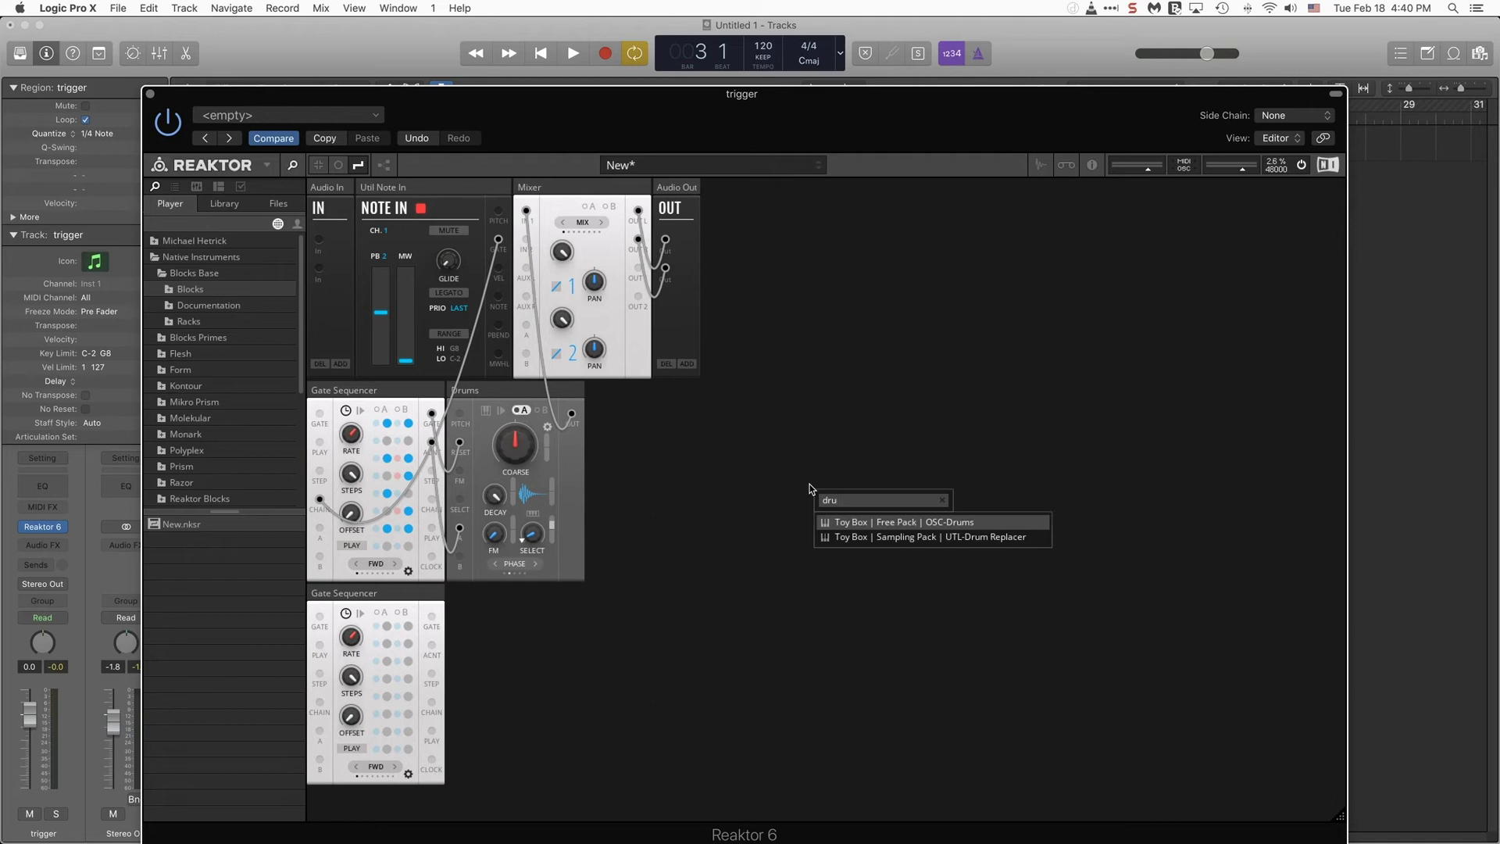
click(851, 521)
drag(682, 385, 524, 247)
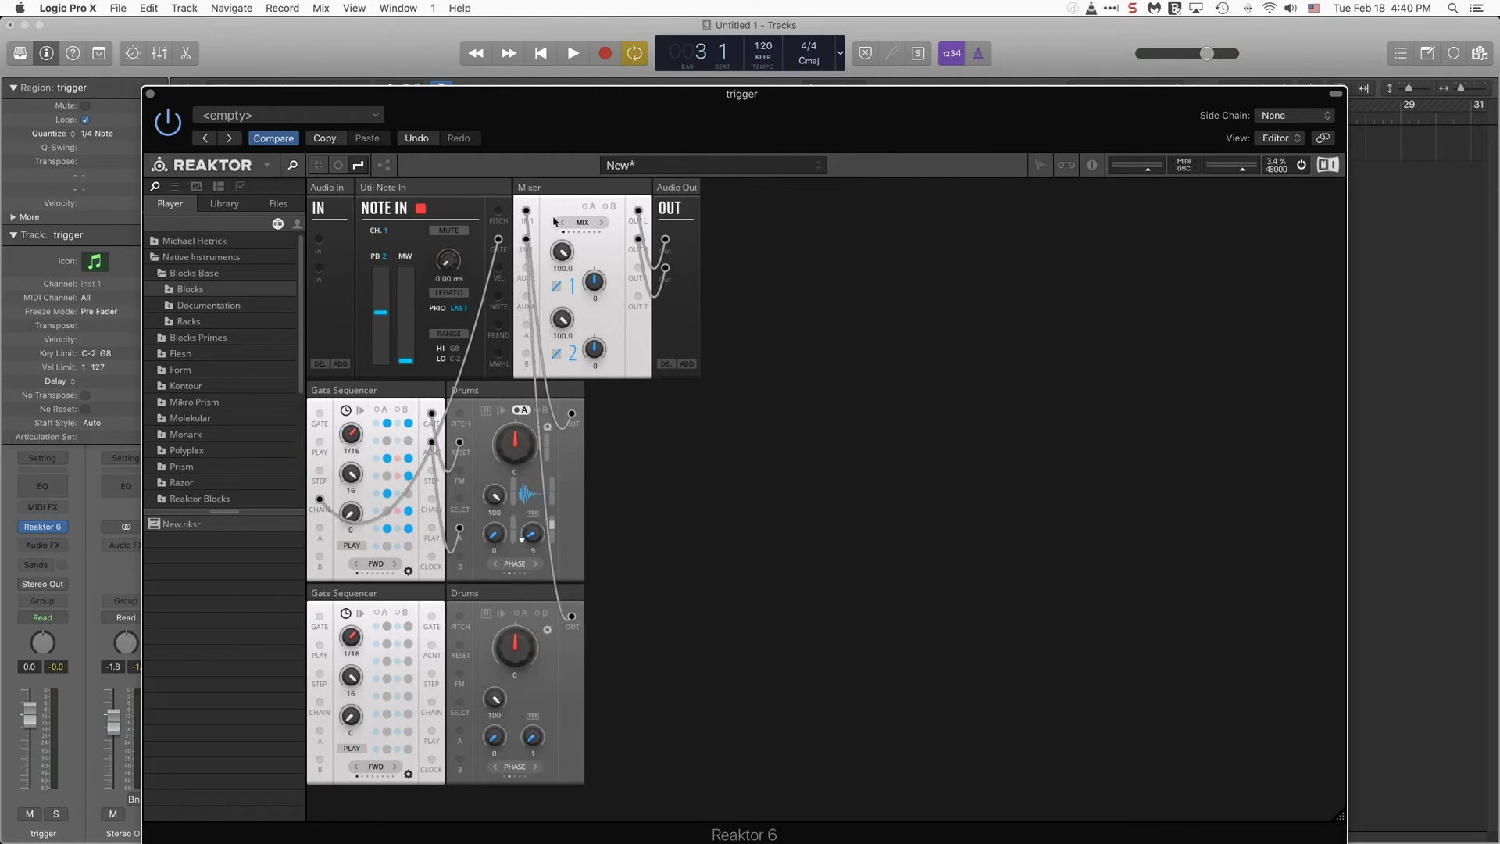
Step: Move the Mixer and Audio Out beside the lower Drums, and patch the lower Gate Sequencer's Gate output to that Drums' Reset
drag(563, 194, 636, 600)
drag(541, 191, 751, 593)
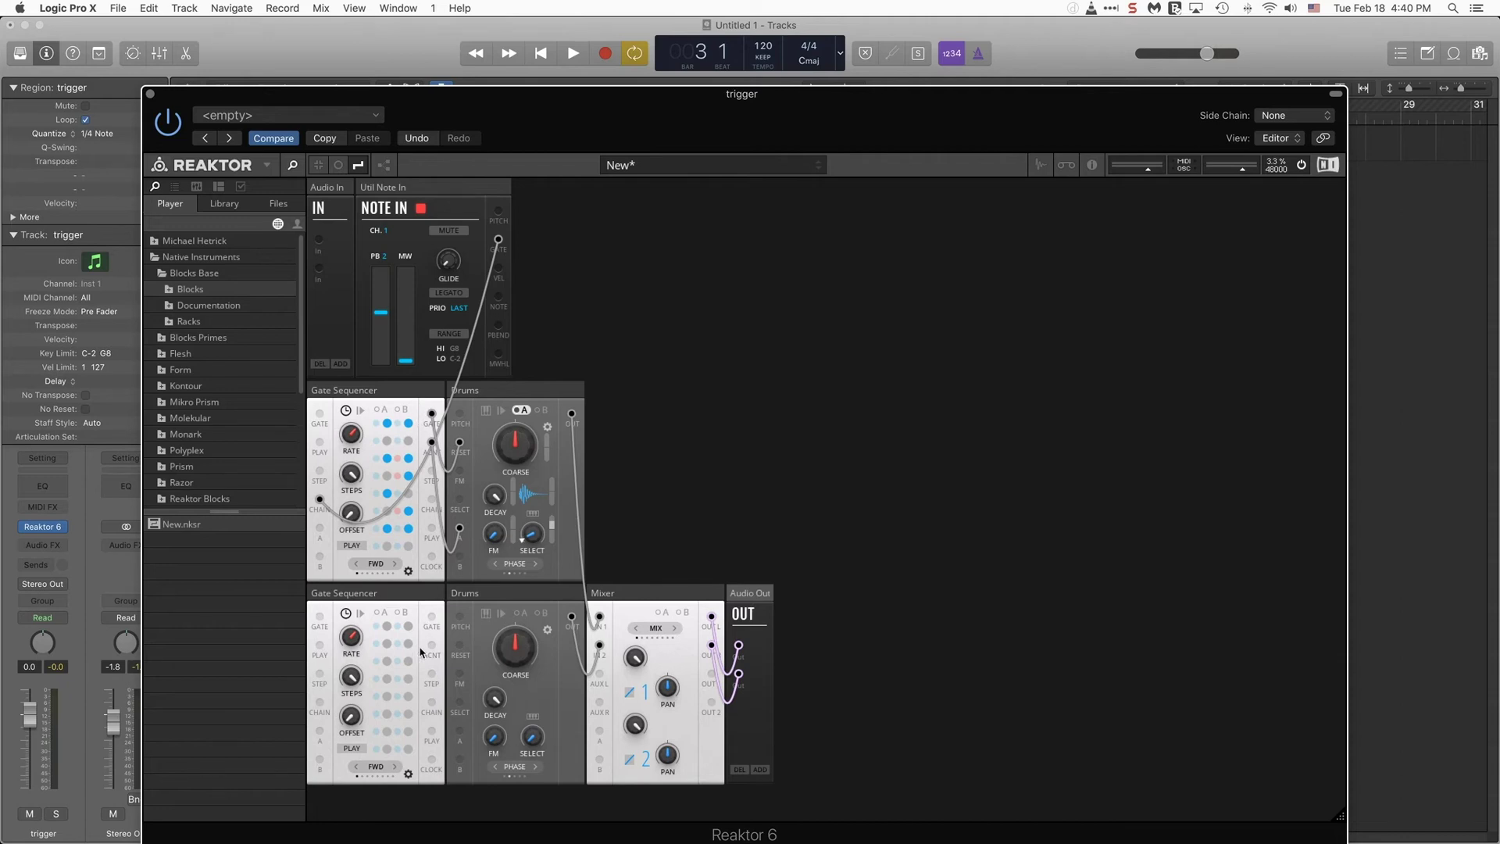
click(432, 621)
drag(432, 618, 458, 647)
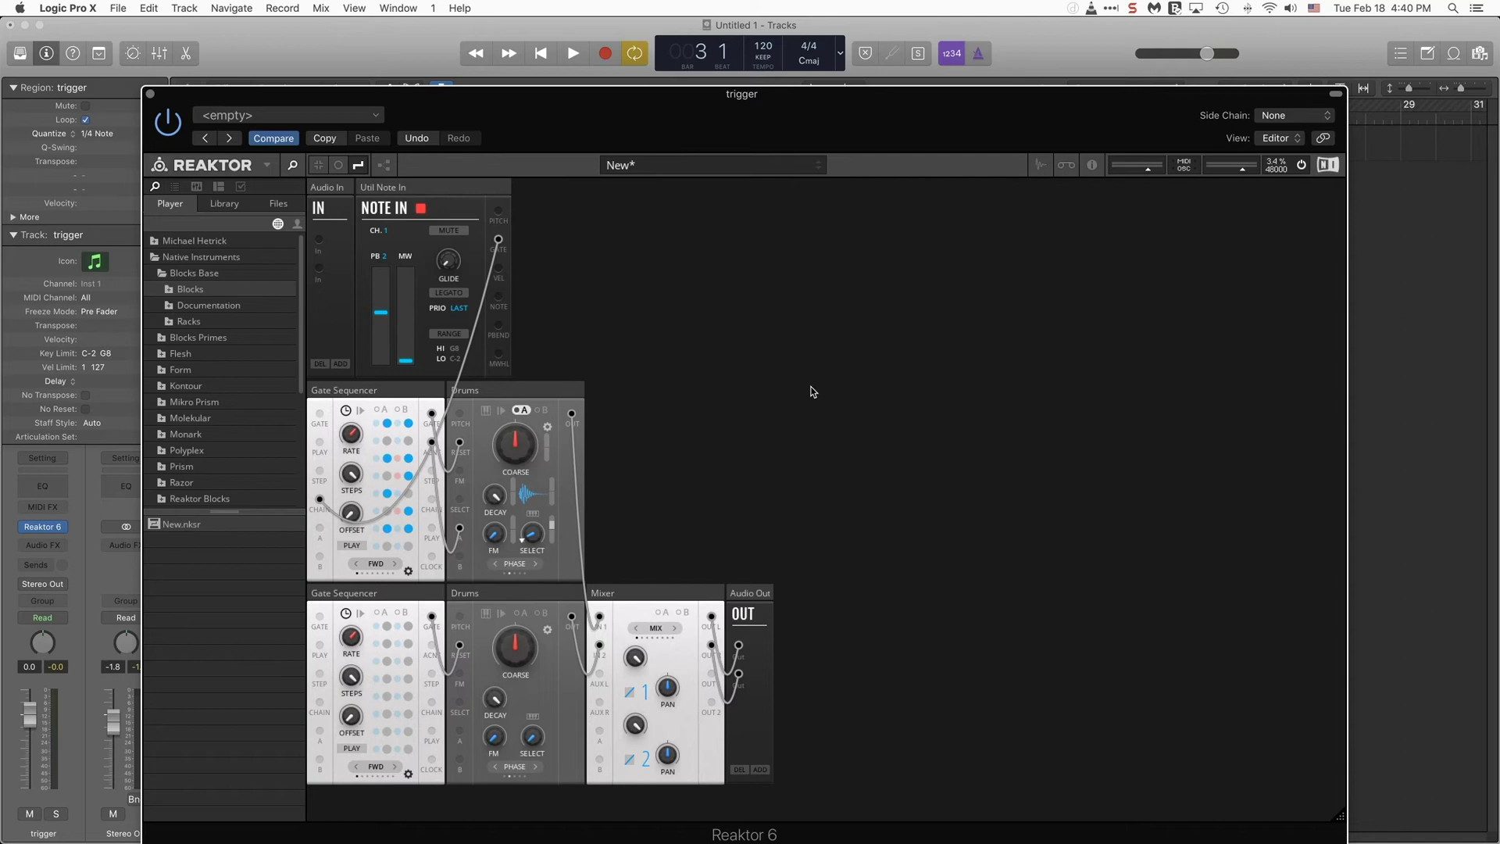
Step: With the loop playing, switch on lower Gate Sequencer gates, including rows 1, 3 and 7 of the first column and 3, 6 and 7 of the second
key(space)
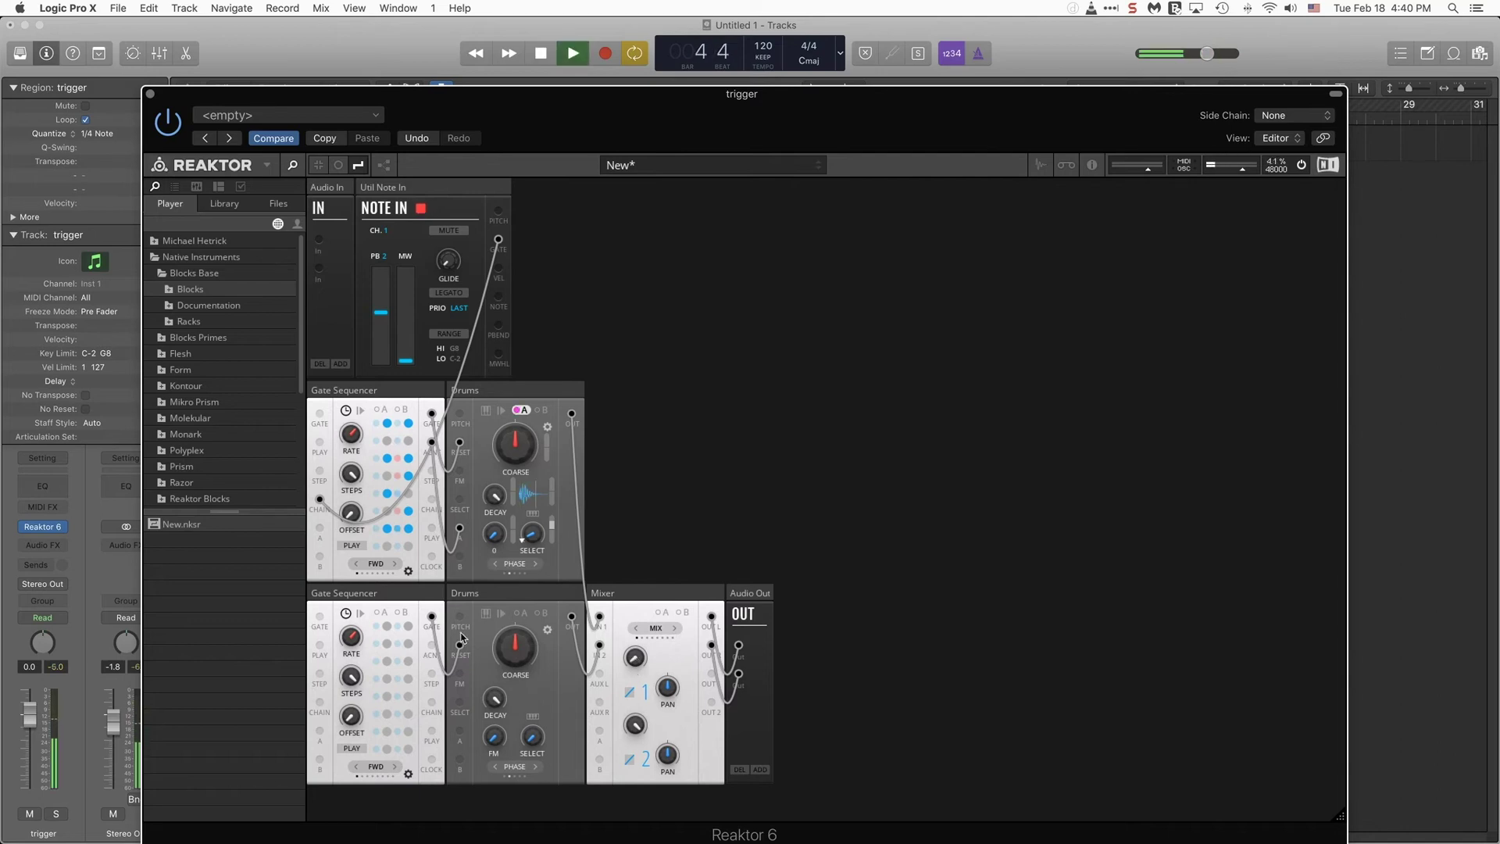
click(386, 626)
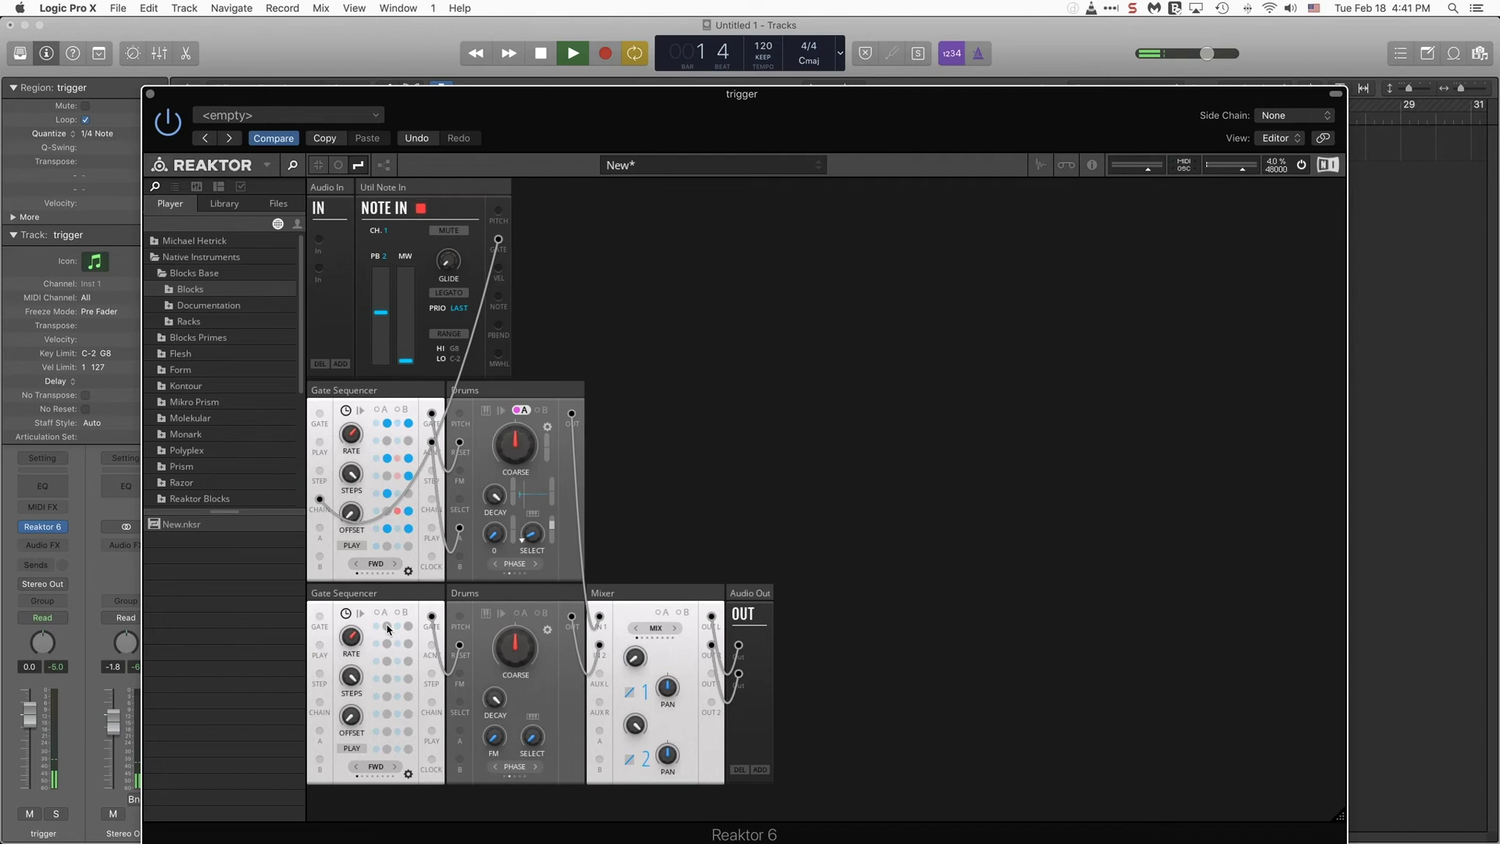
click(387, 661)
click(388, 732)
click(408, 661)
click(408, 714)
click(407, 731)
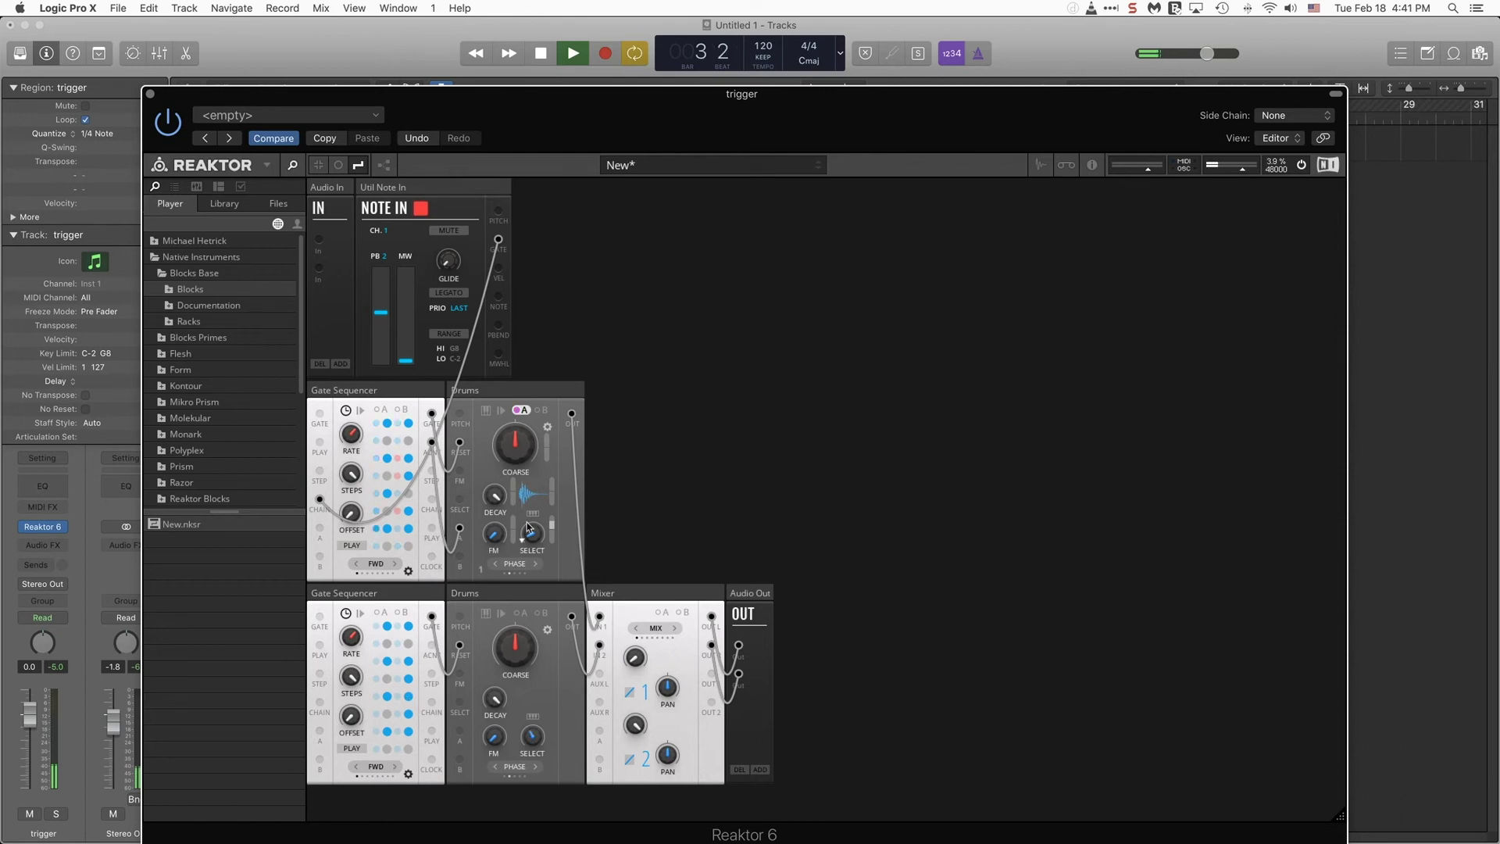
Step: Patch Note In's Gate to the lower Gate Sequencer's Chain input, toggle its first-column row 3 gate, and stop playback
drag(499, 239, 321, 702)
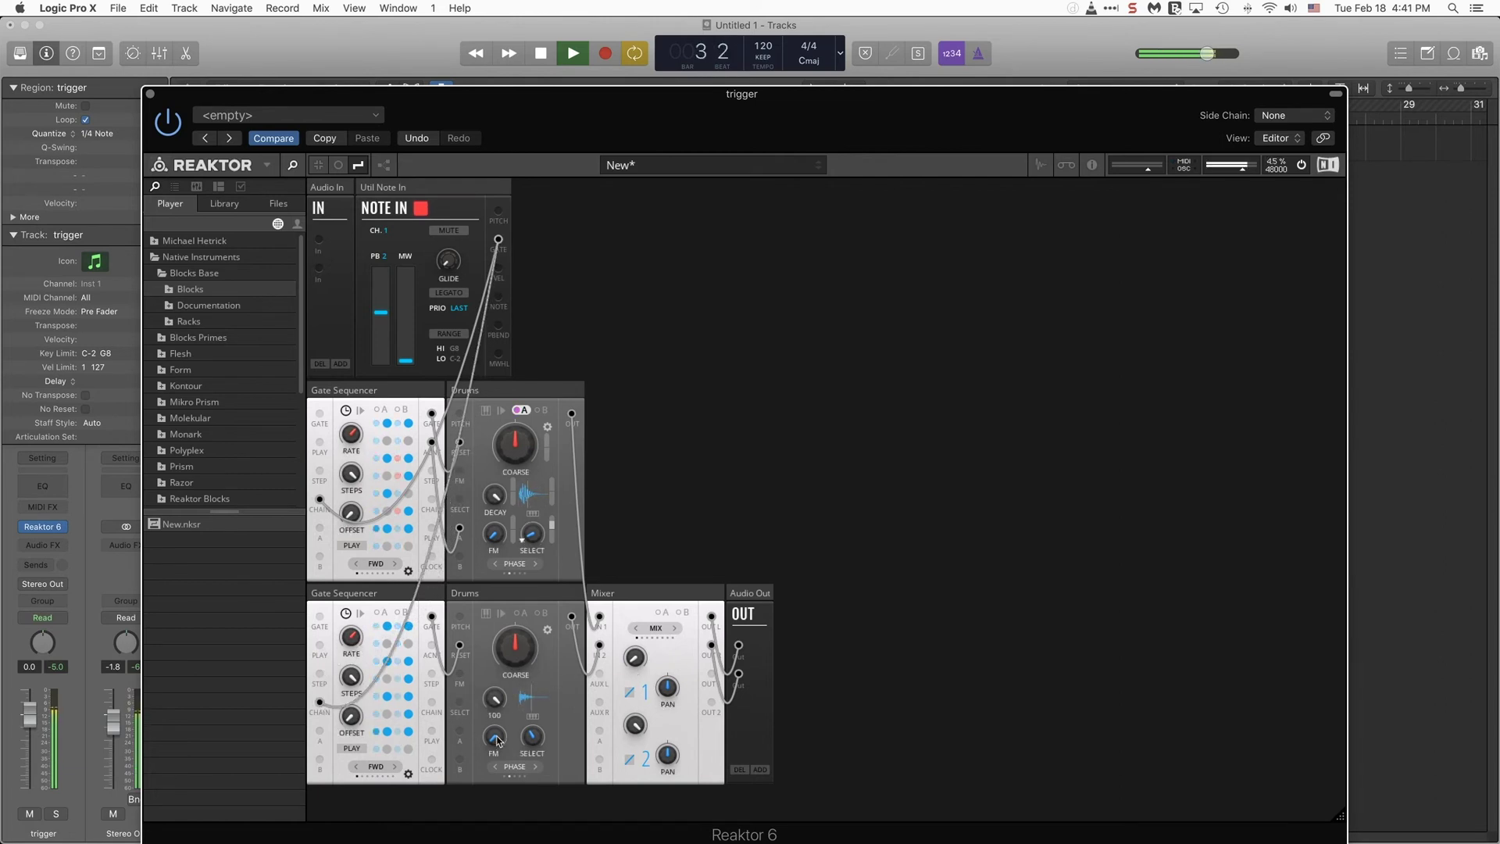
mouse_move(531, 735)
click(388, 659)
key(space)
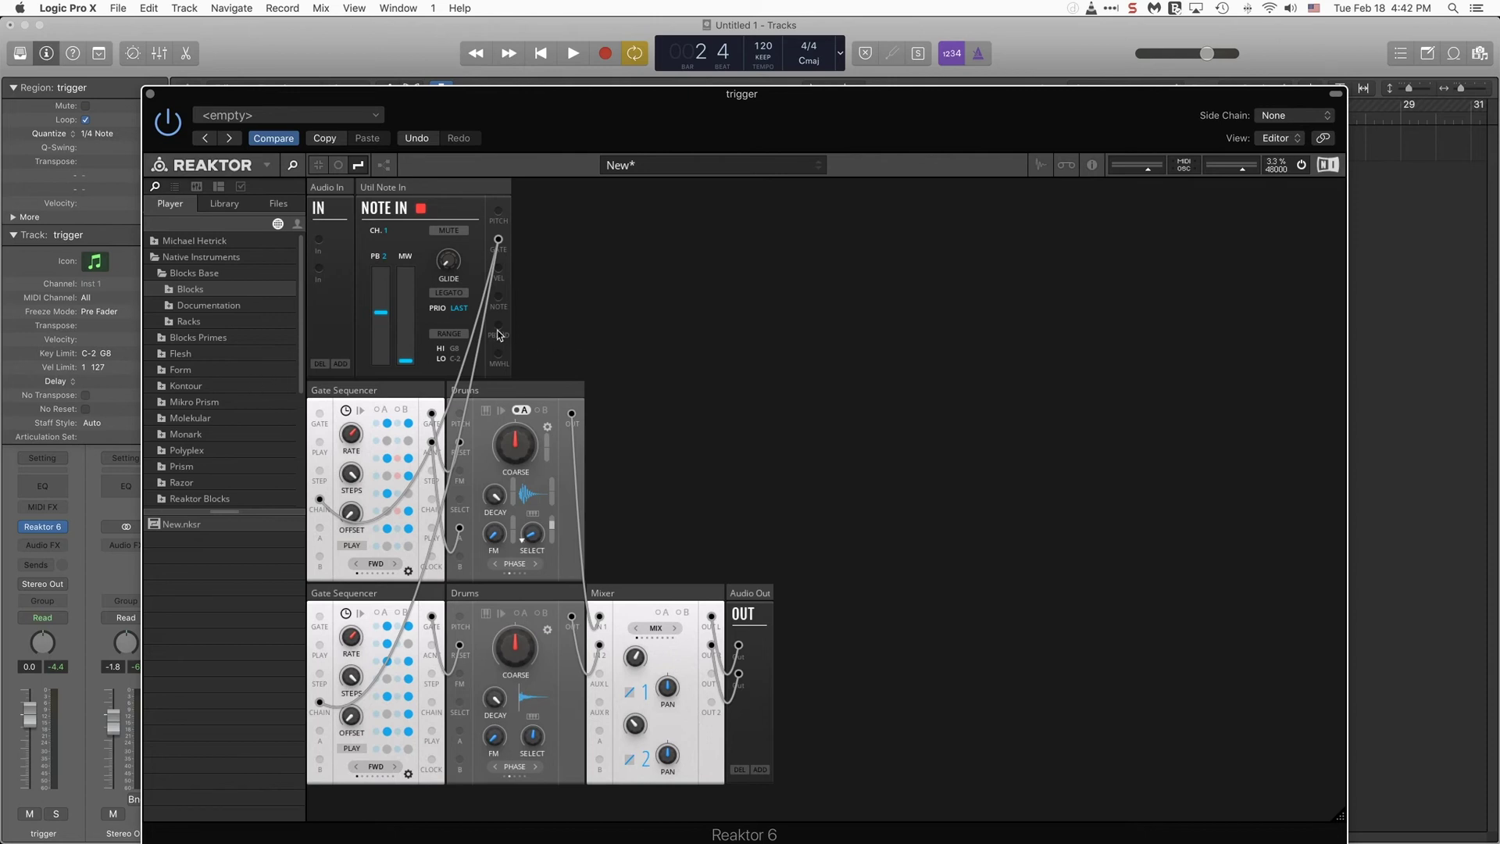
Step: Patch Note In's pitch bend output to the upper Drums' B input and its mod wheel output to the lower Drums' B input
drag(499, 327, 461, 557)
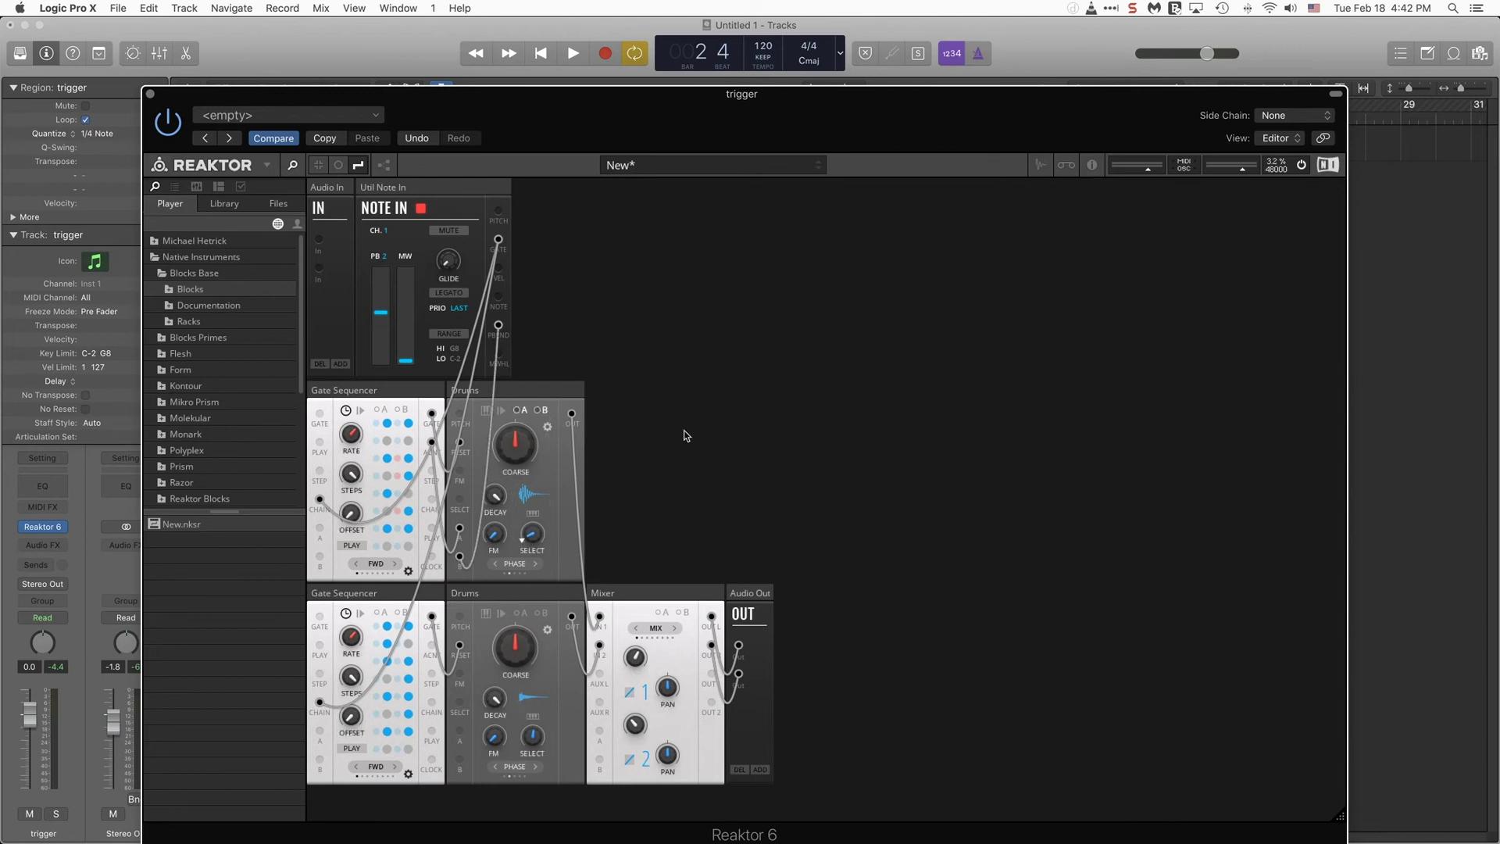
drag(499, 356, 460, 769)
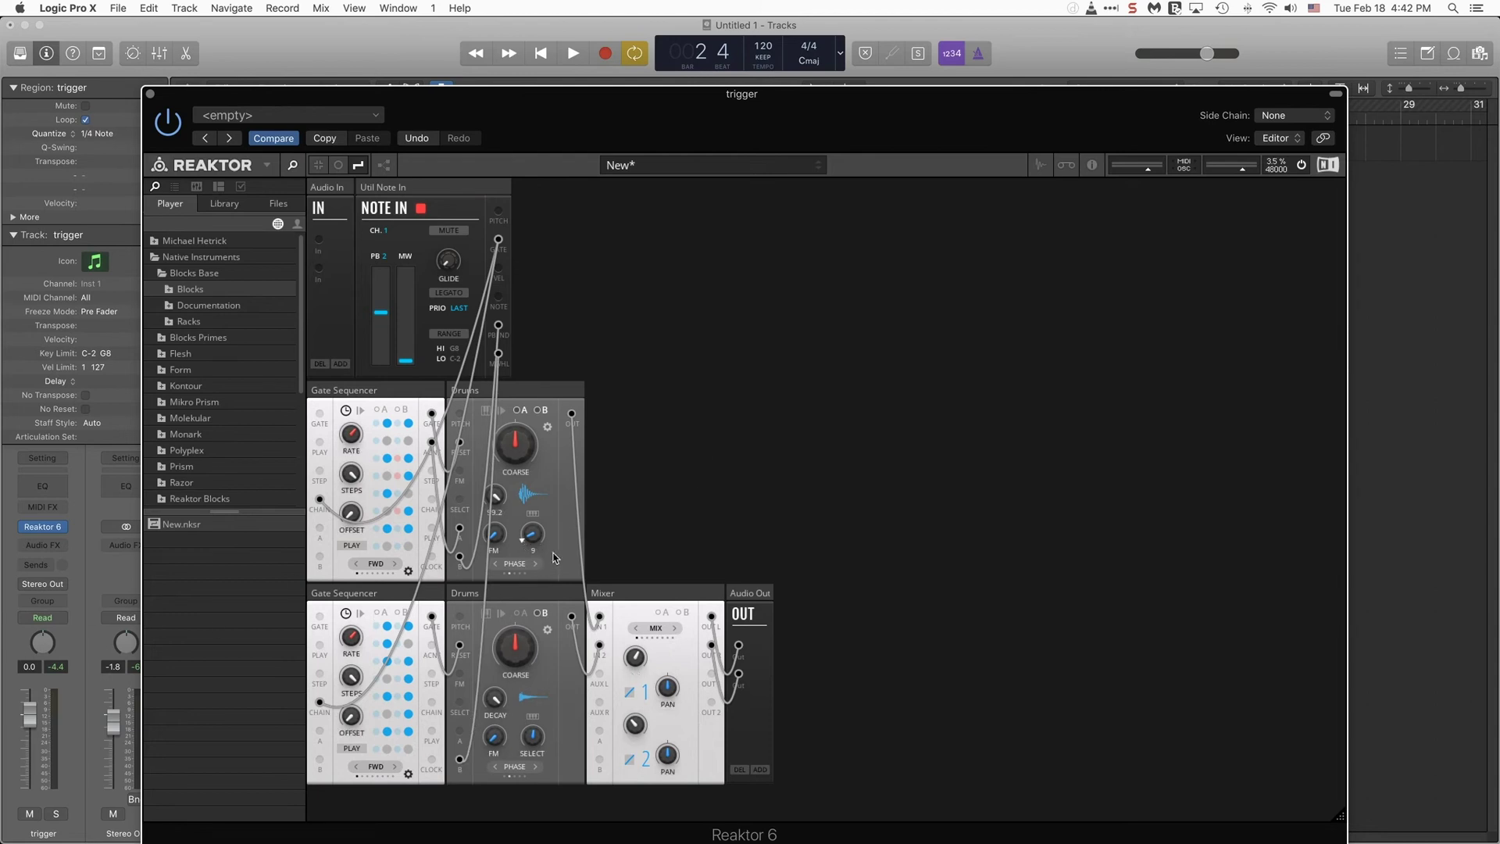
Step: Assign B modulation to Coarse on the upper Drums and to Select on the lower Drums
click(538, 414)
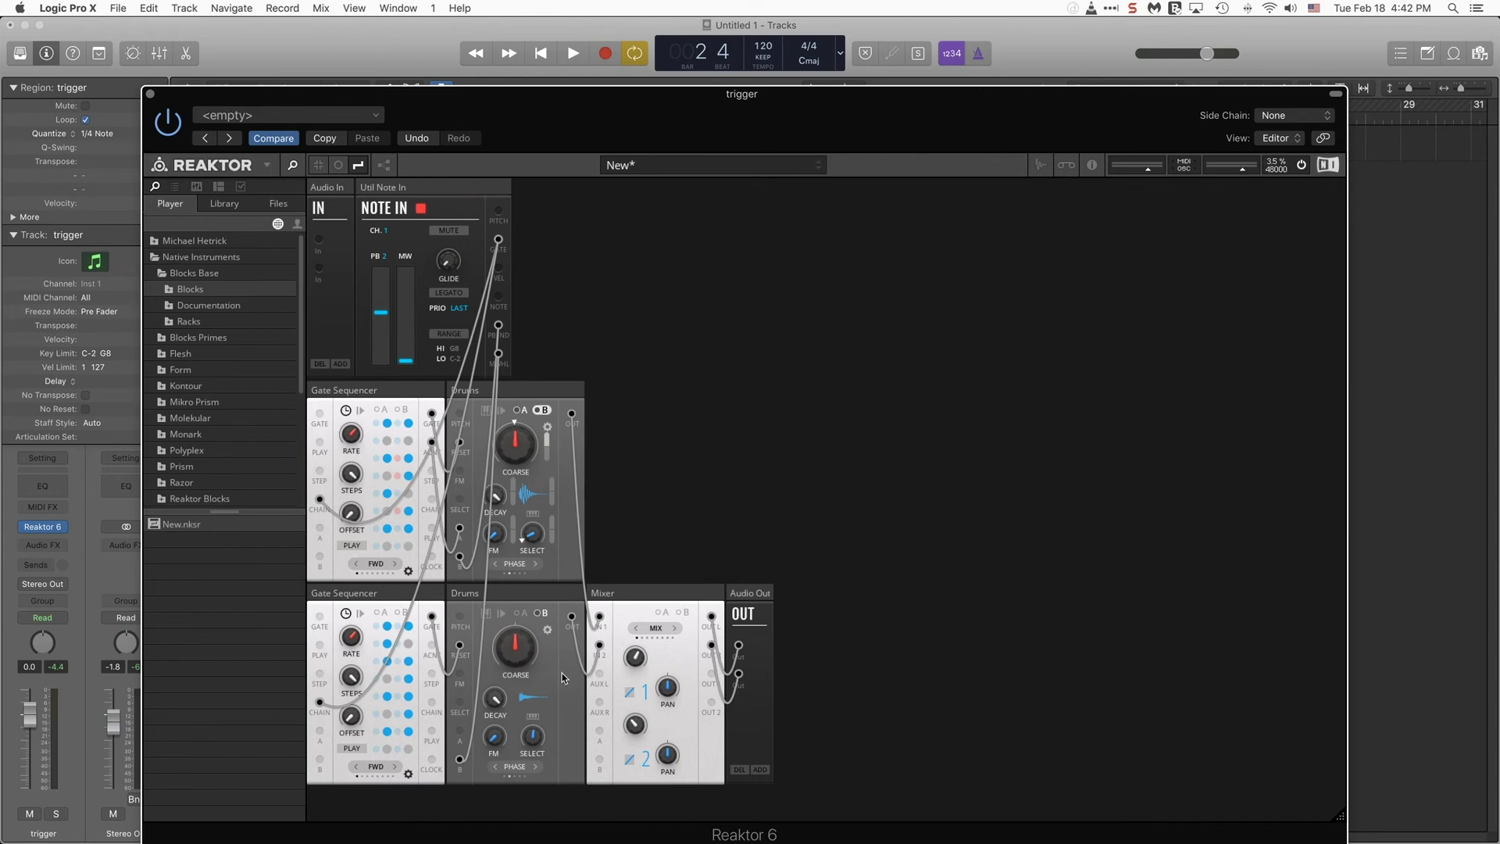
click(539, 411)
click(539, 614)
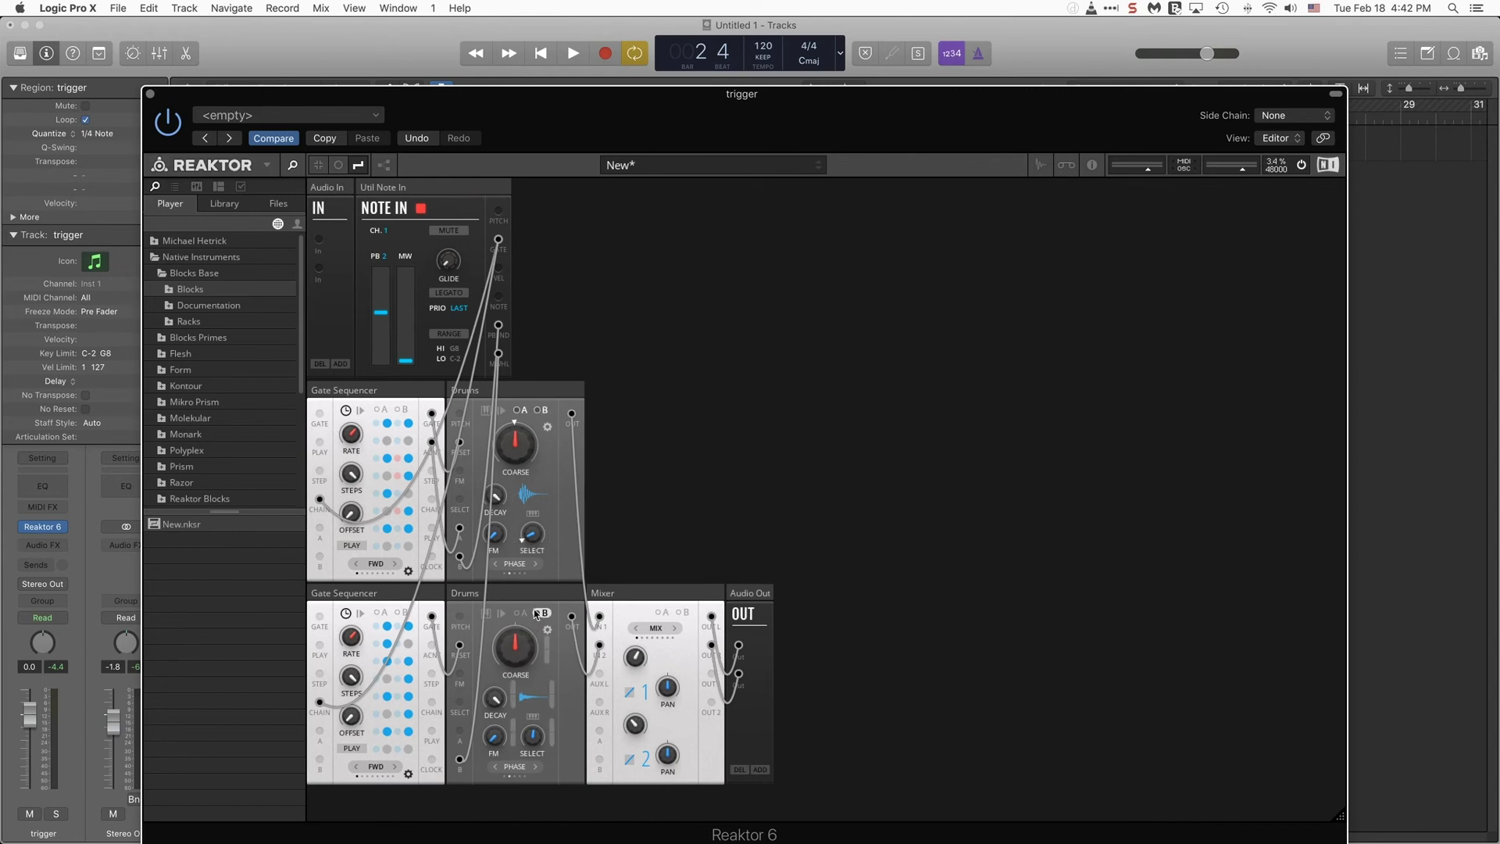
drag(534, 740, 528, 842)
Step: Play the loop twice to audition the mod wheel's effect on the lower Drums
key(space)
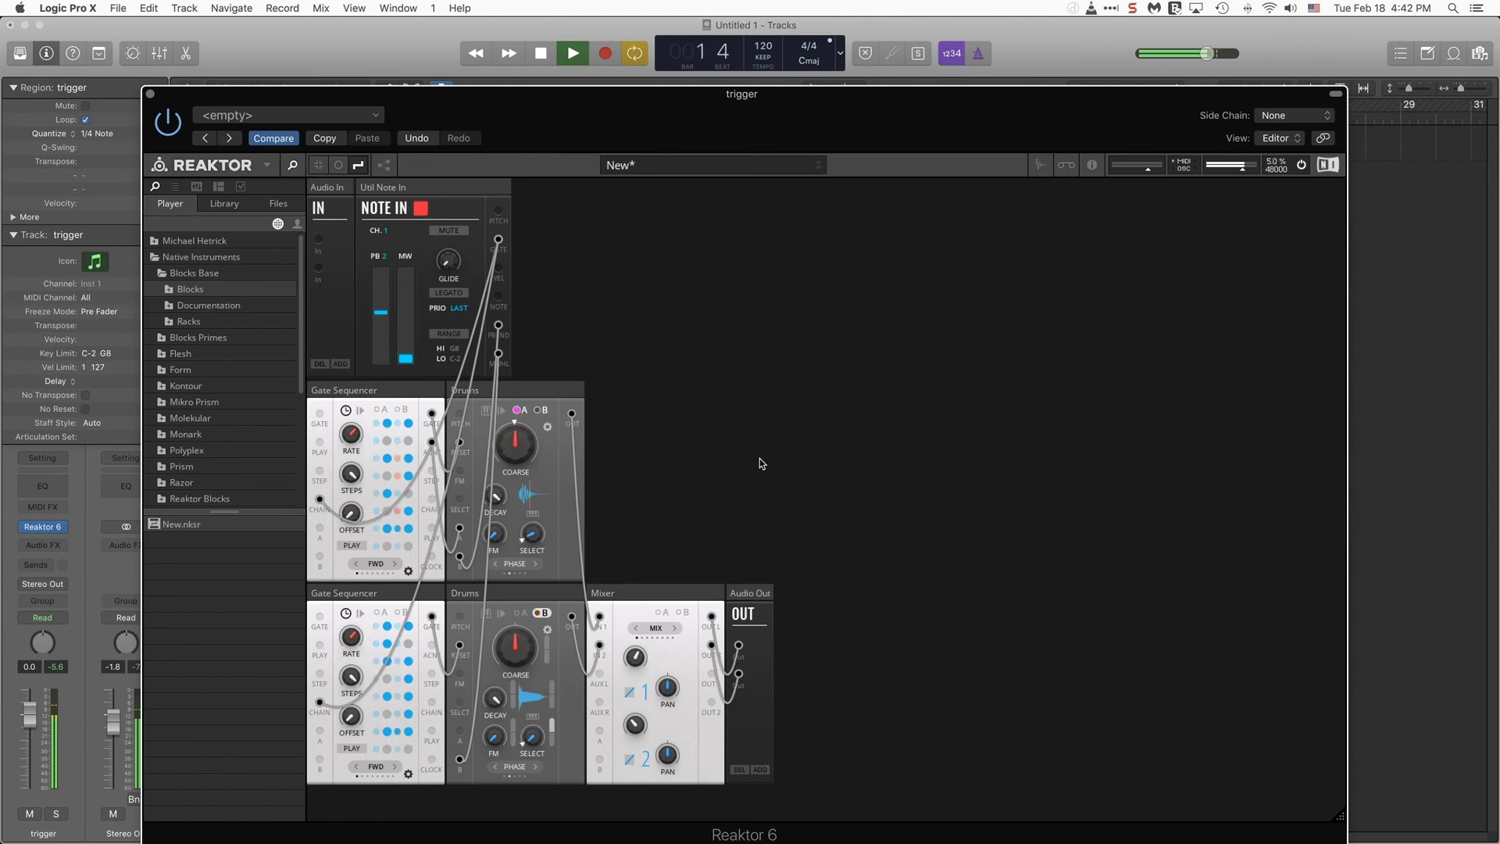
key(space)
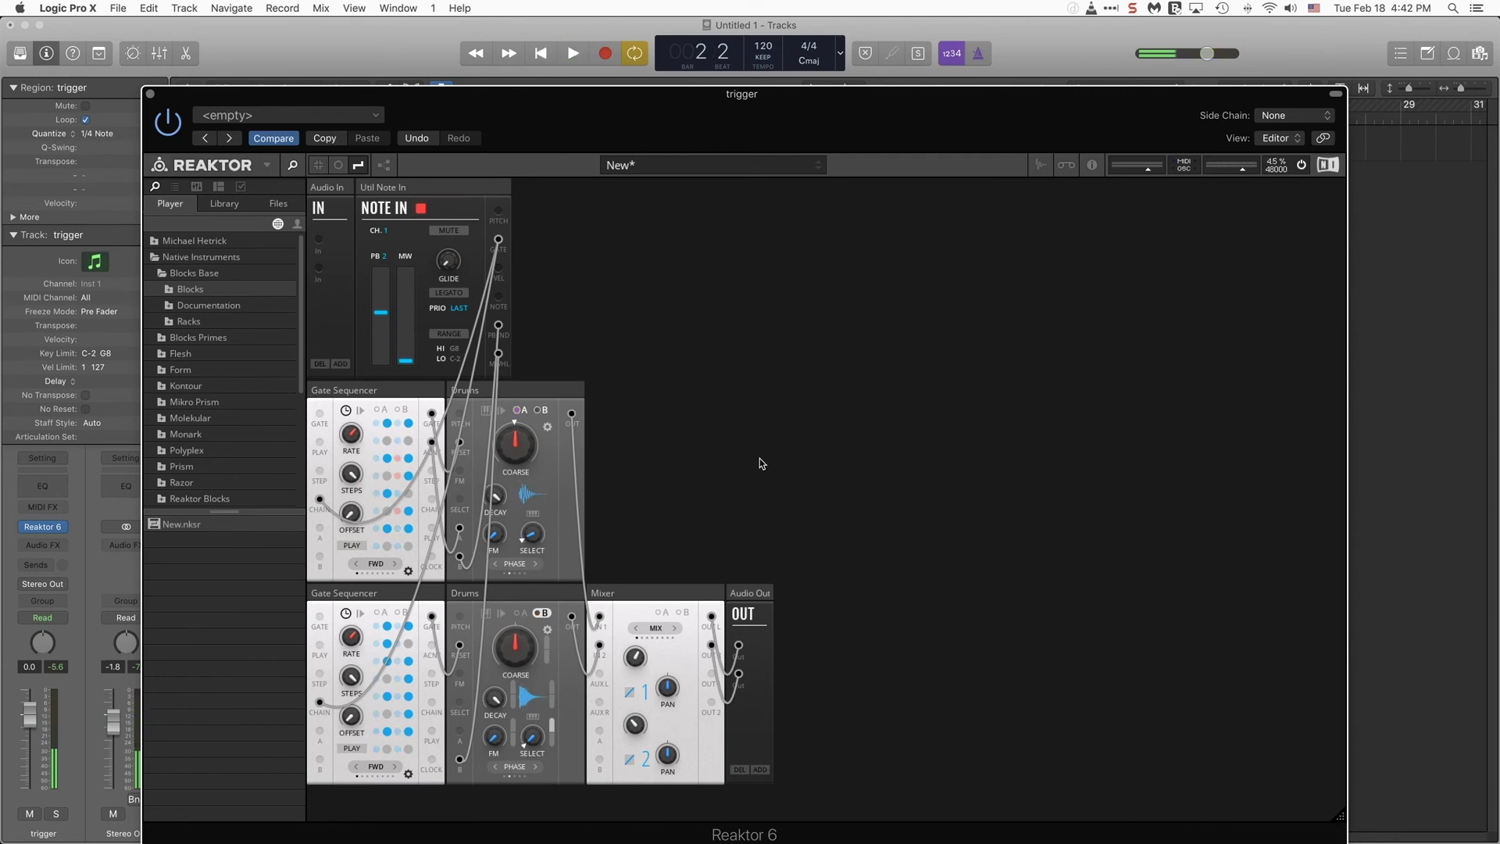
key(space)
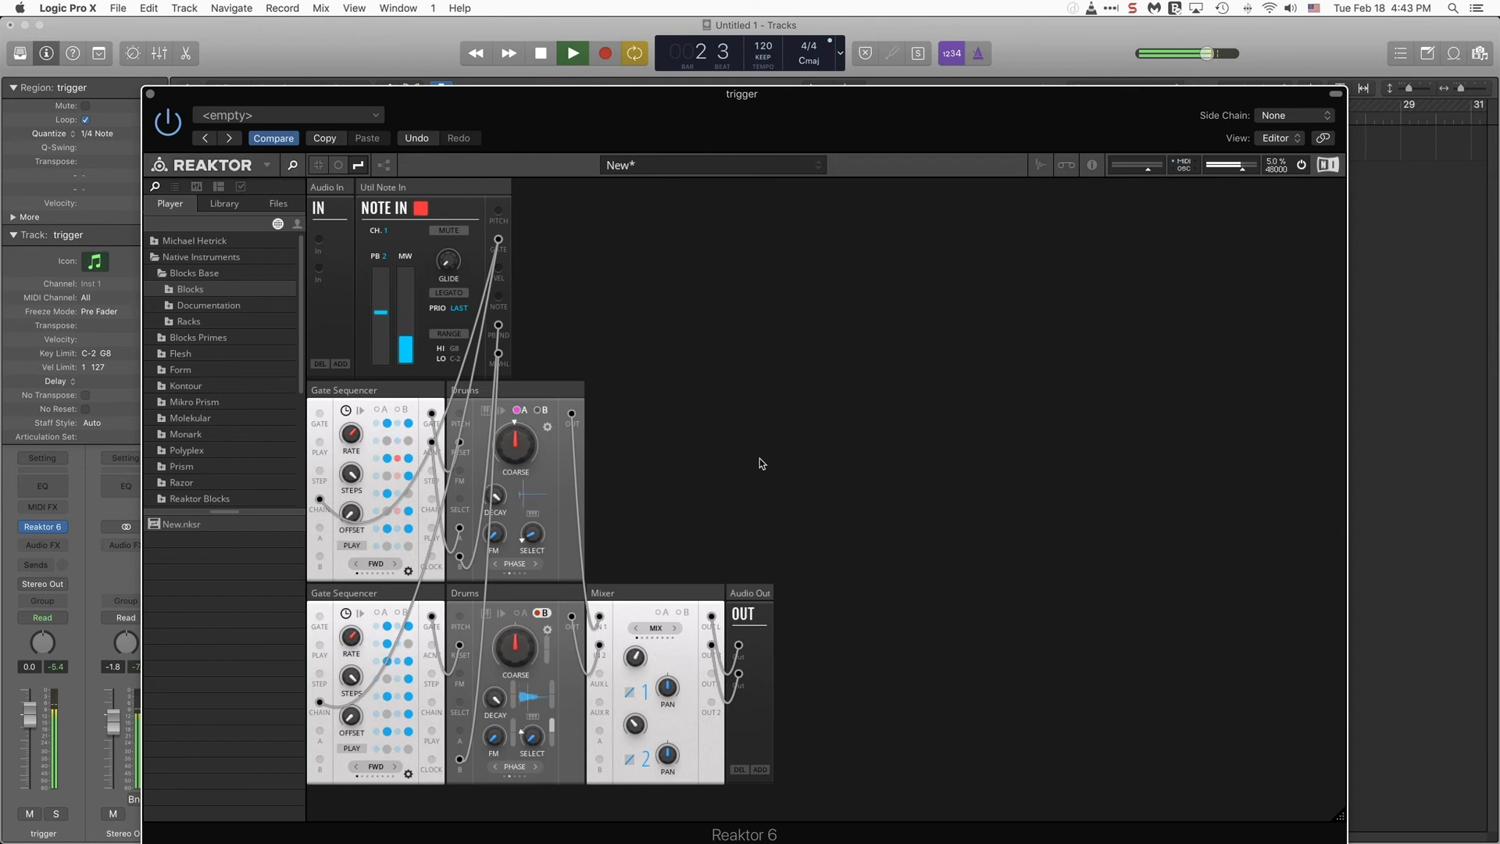
key(space)
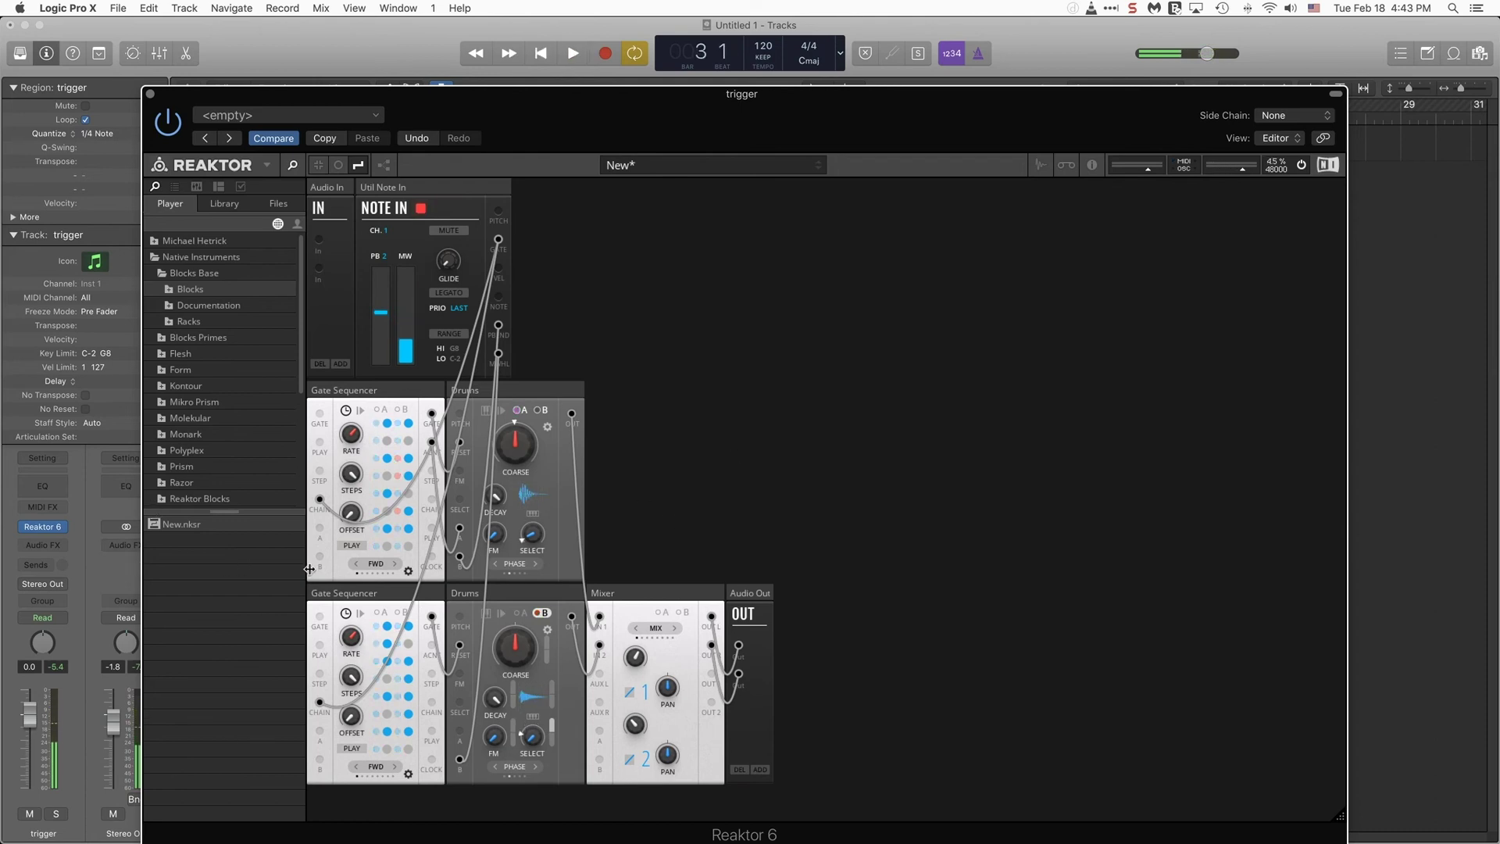
Step: Insert the Replika XT delay after Reaktor 6 on the trigger track and move its window clear of the patched blocks
click(63, 547)
mouse_move(62, 594)
key(Escape)
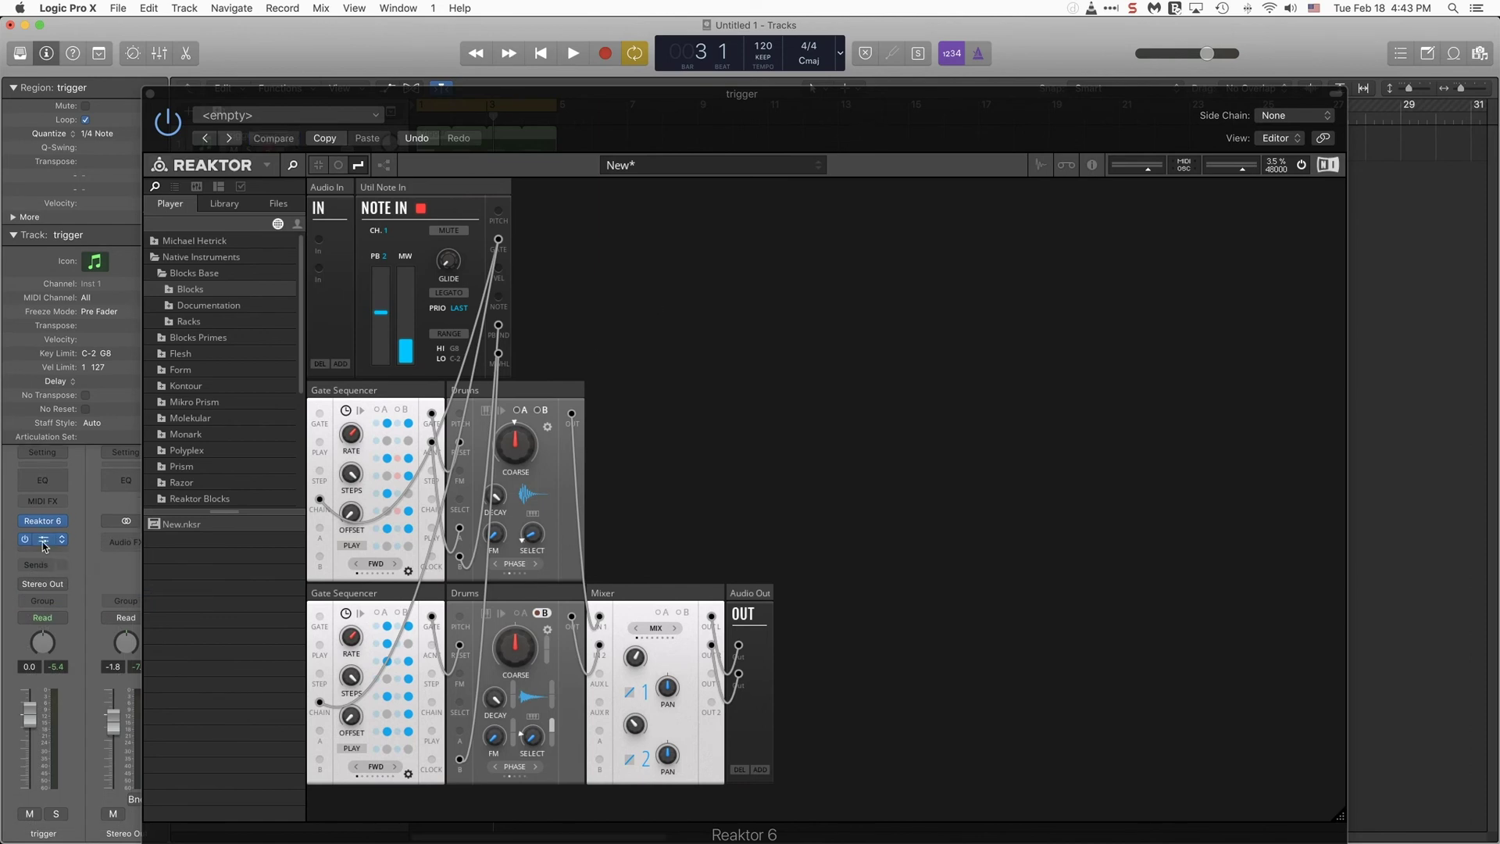
drag(673, 92, 1093, 126)
Step: With the loop playing, switch Replika XT to Ping Pong and adjust its Feedback and Mix
key(space)
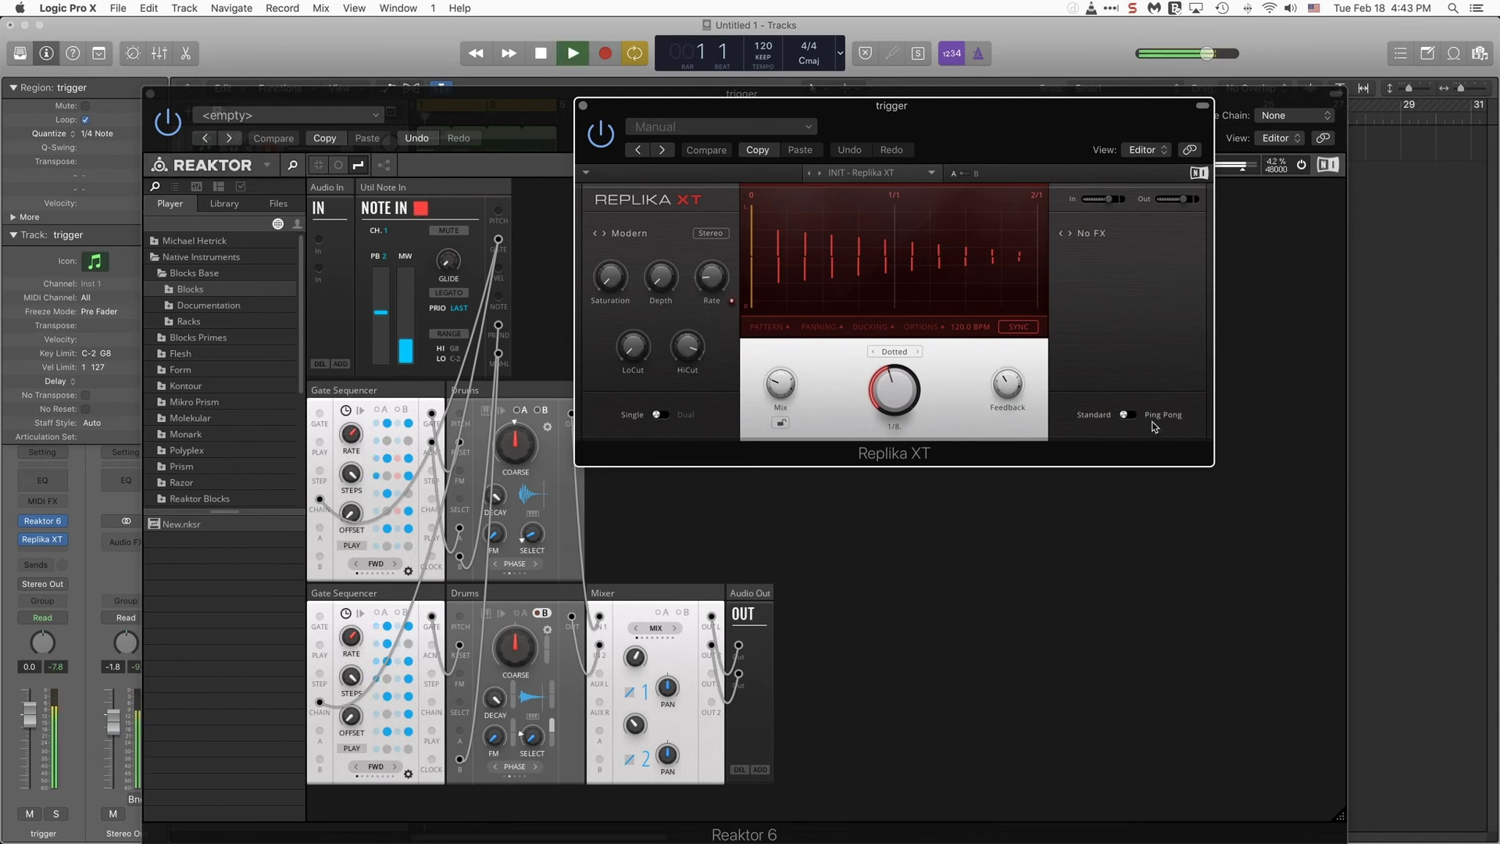
click(1126, 415)
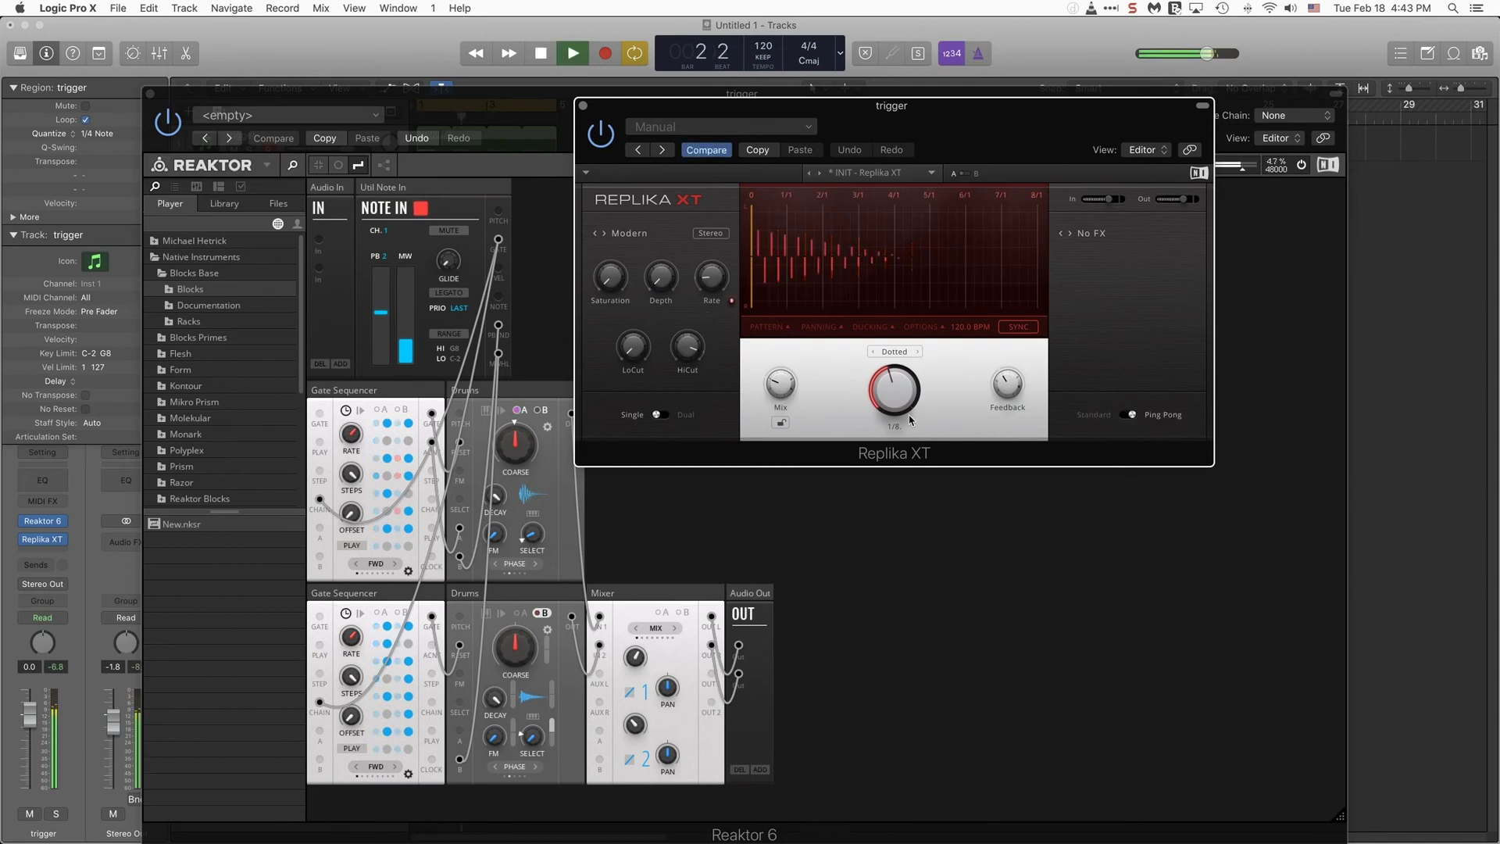
drag(1022, 390, 1022, 406)
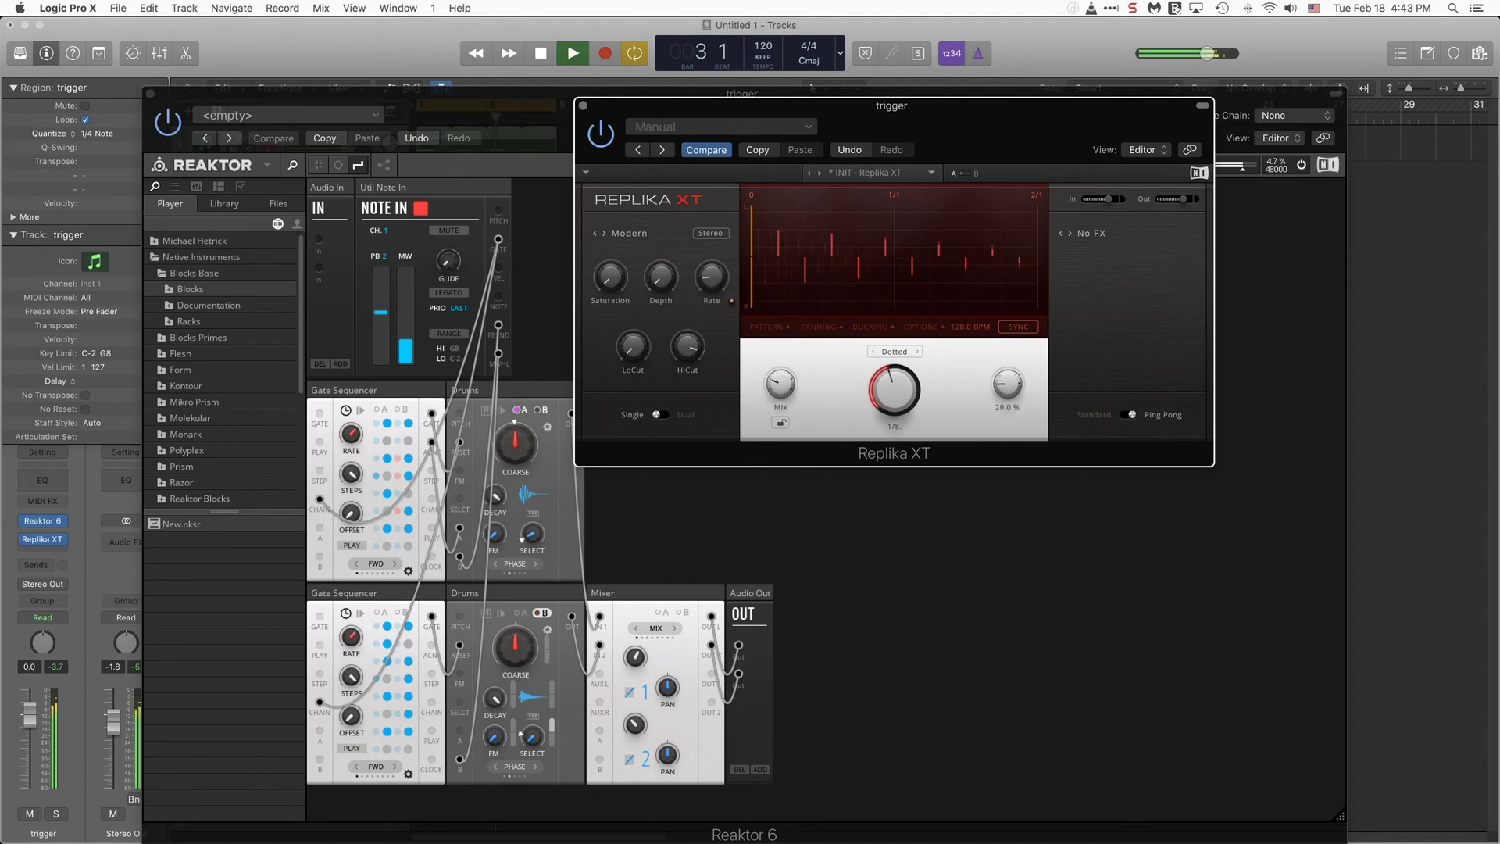
drag(782, 387, 782, 400)
drag(1008, 387, 1008, 398)
drag(779, 398, 779, 390)
click(635, 726)
drag(634, 726, 634, 721)
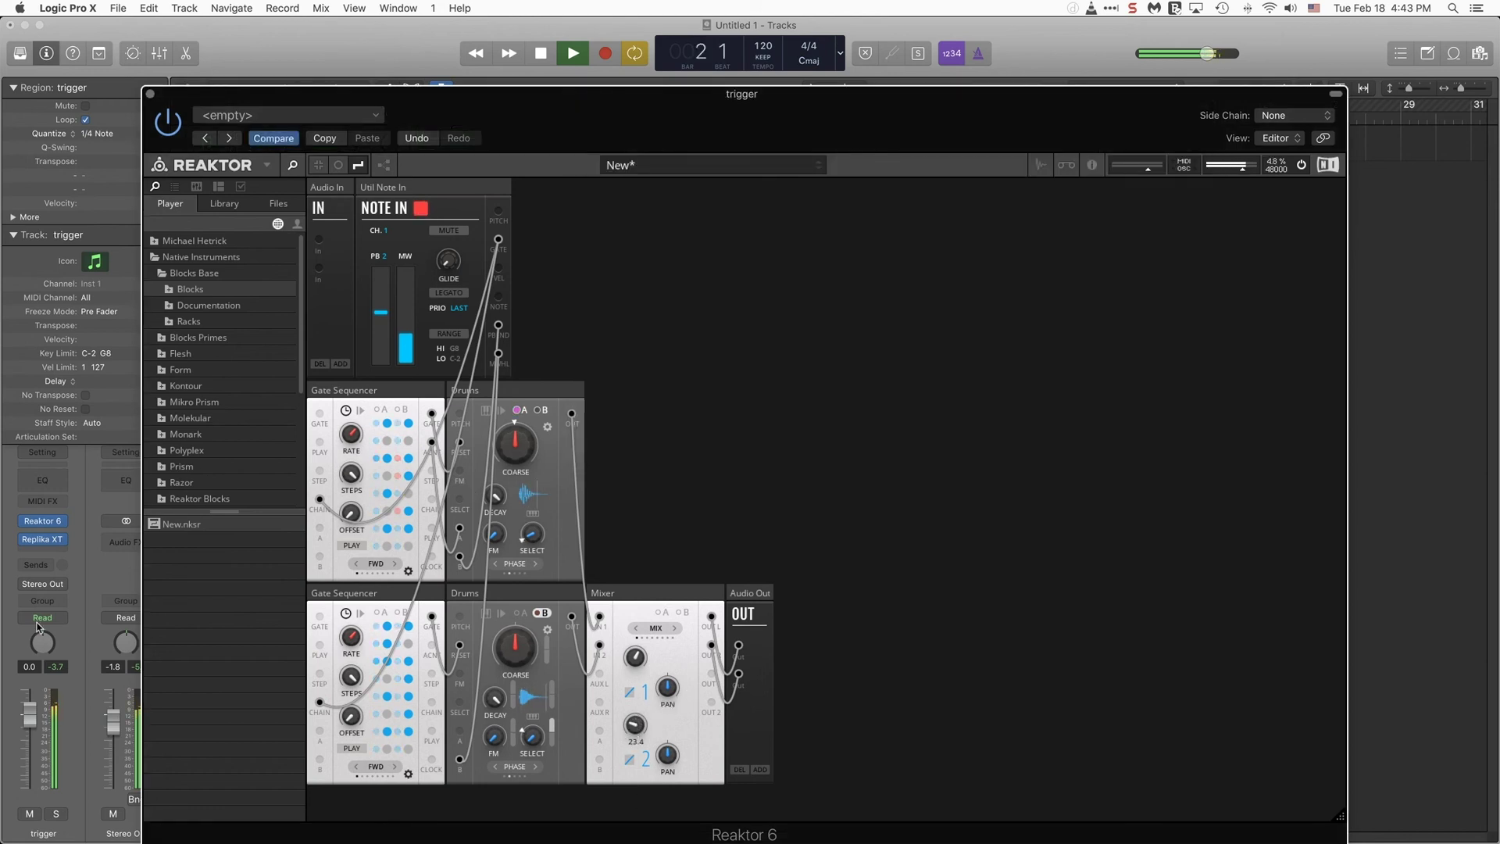
Step: Insert a stereo Raum reverb after Replika XT, lower its Decay, close its window, and stop playback
click(40, 551)
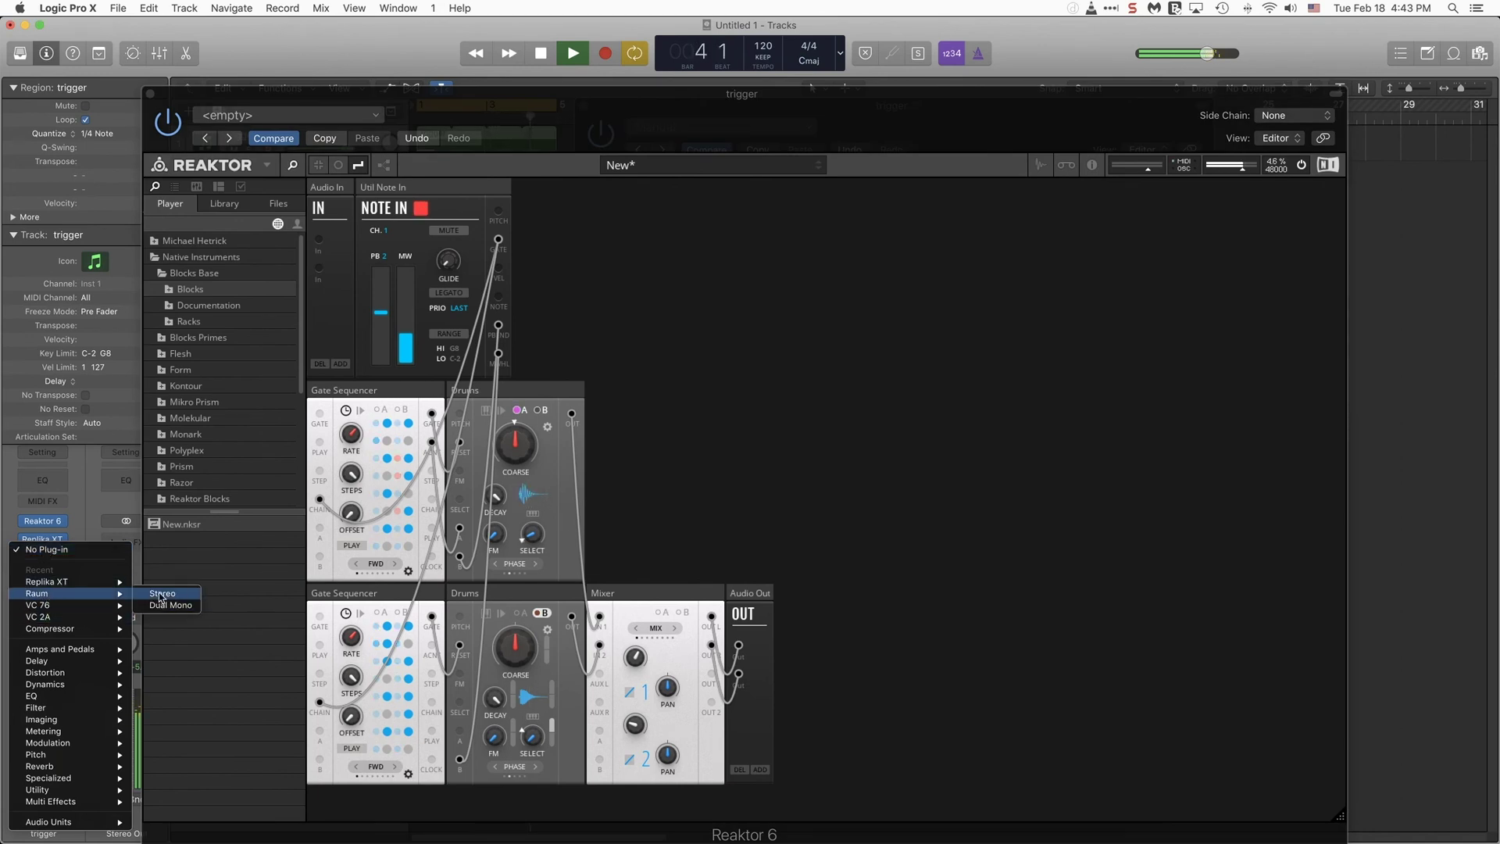
click(883, 249)
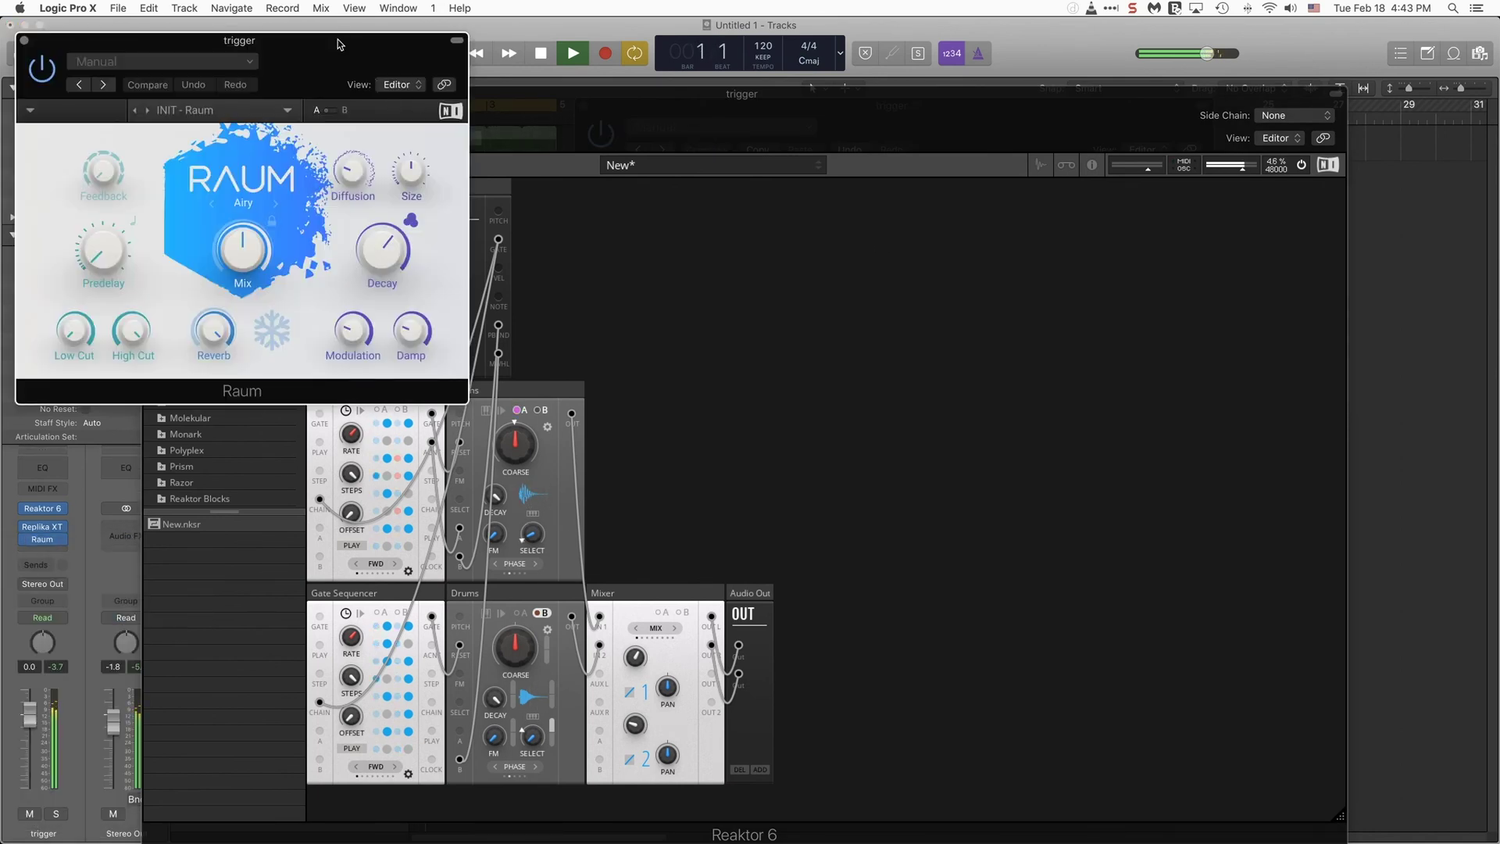
drag(339, 43, 950, 112)
drag(987, 310, 986, 388)
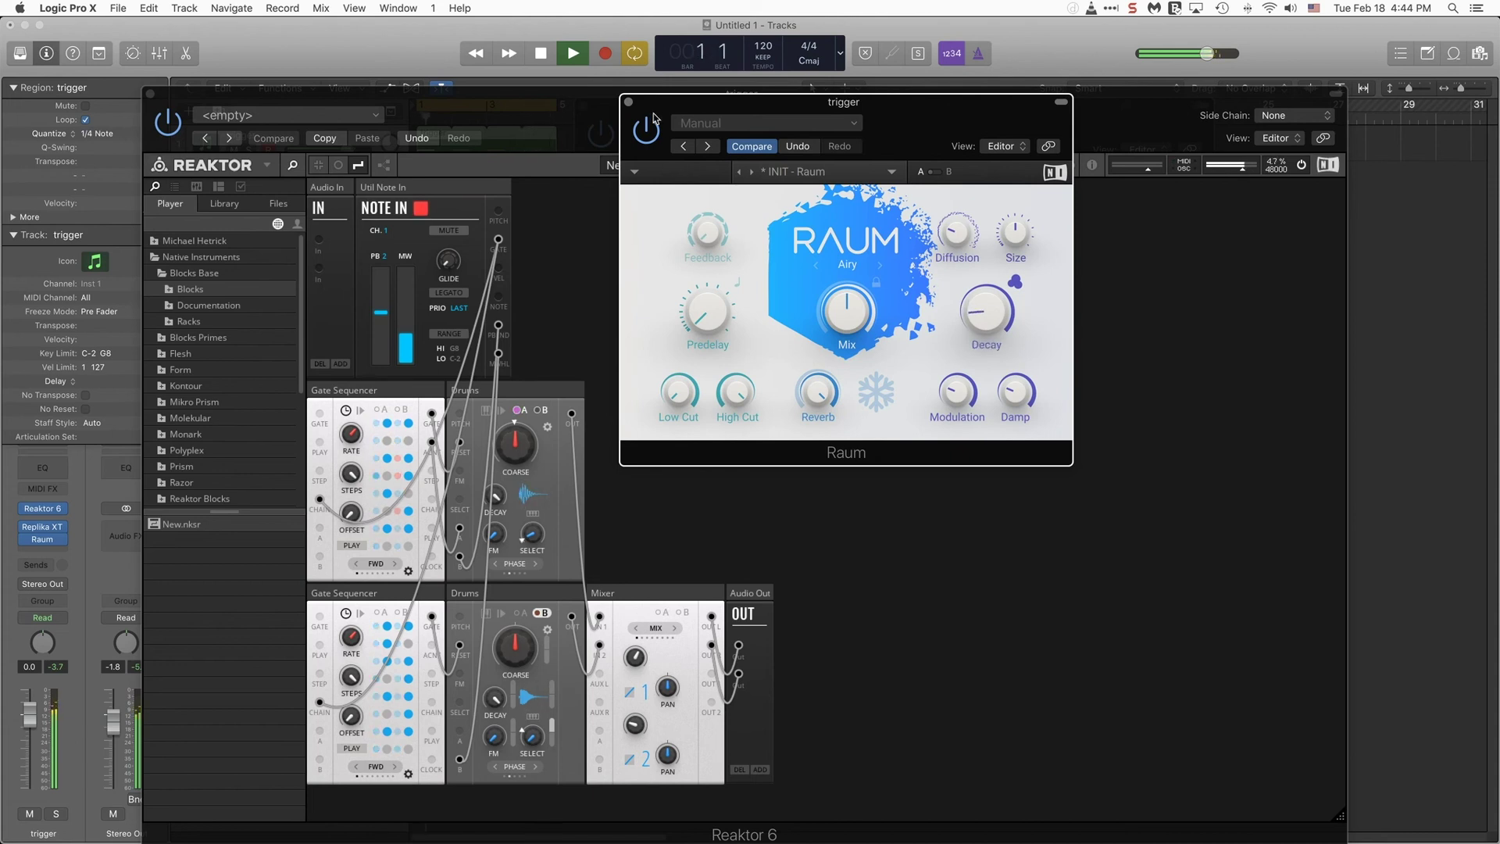
click(629, 102)
click(540, 53)
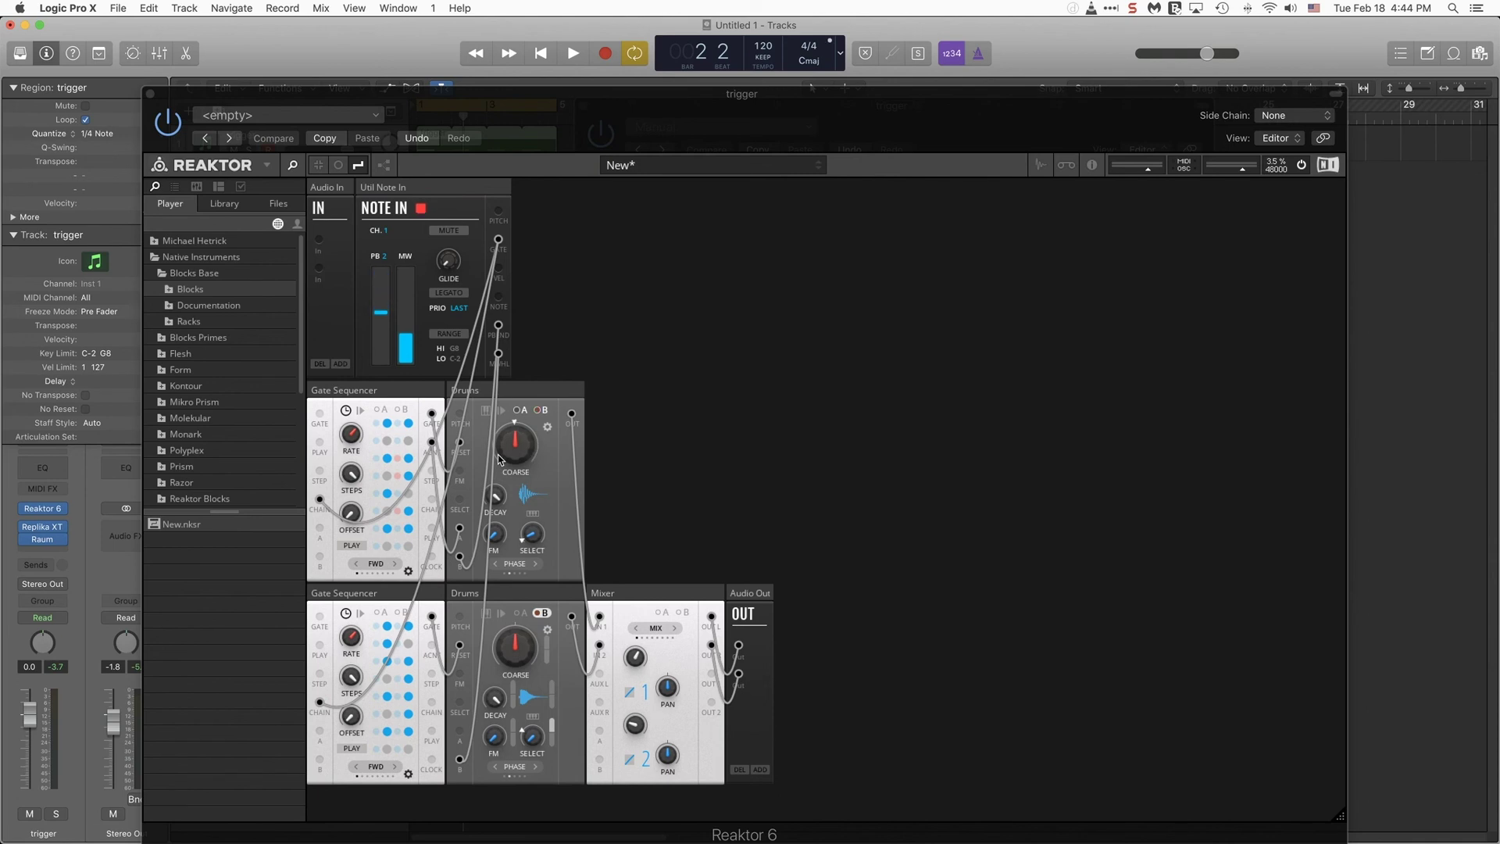
Step: Select the lower Drums block to examine its patch cables
click(513, 599)
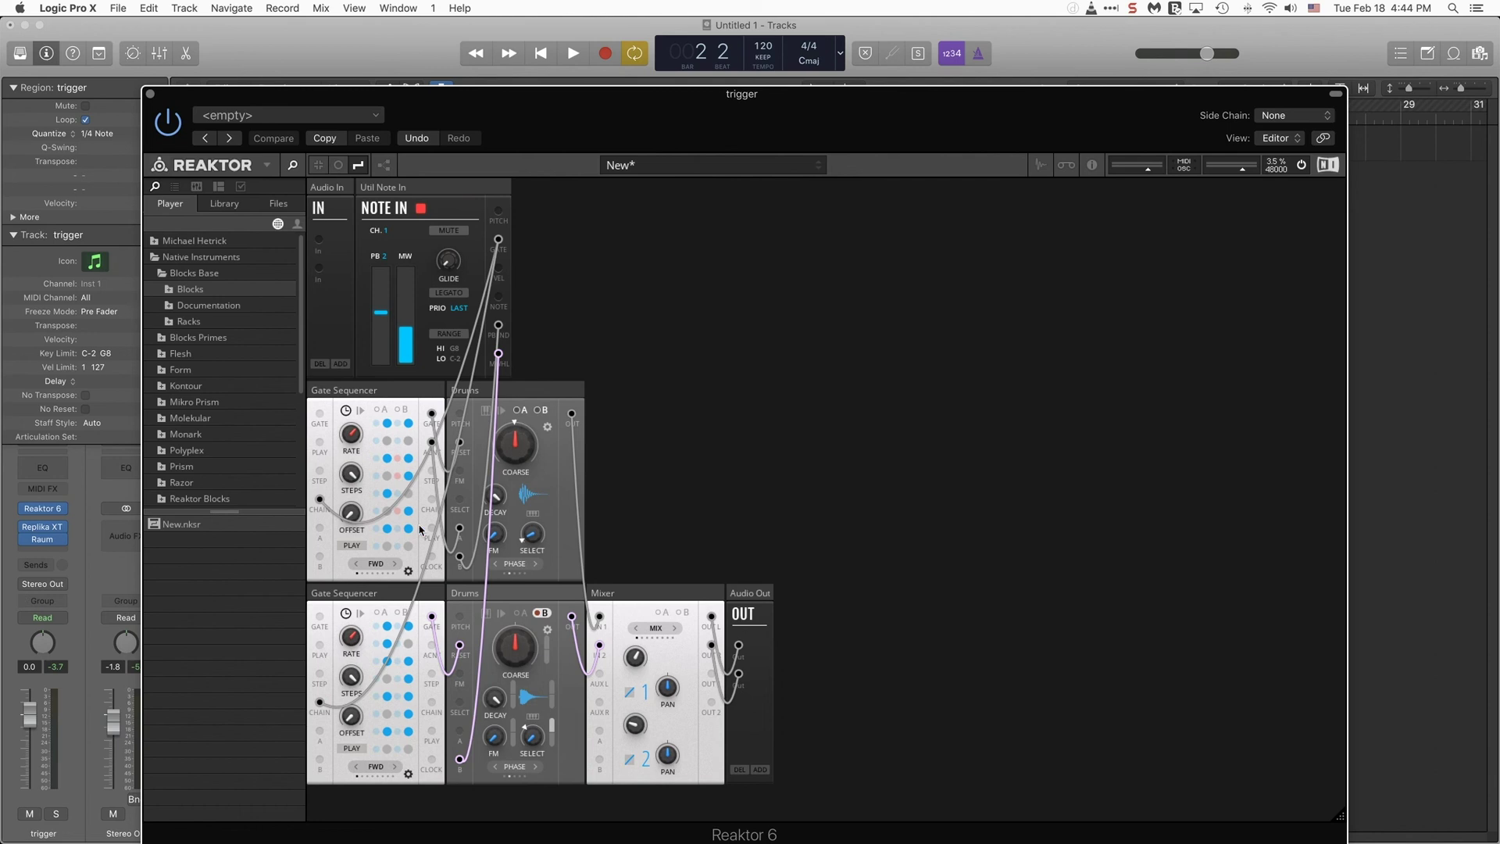
Step: Start loop playback, then raise the upper Drums block's Select and set its Coarse pitch slightly below centre
key(space)
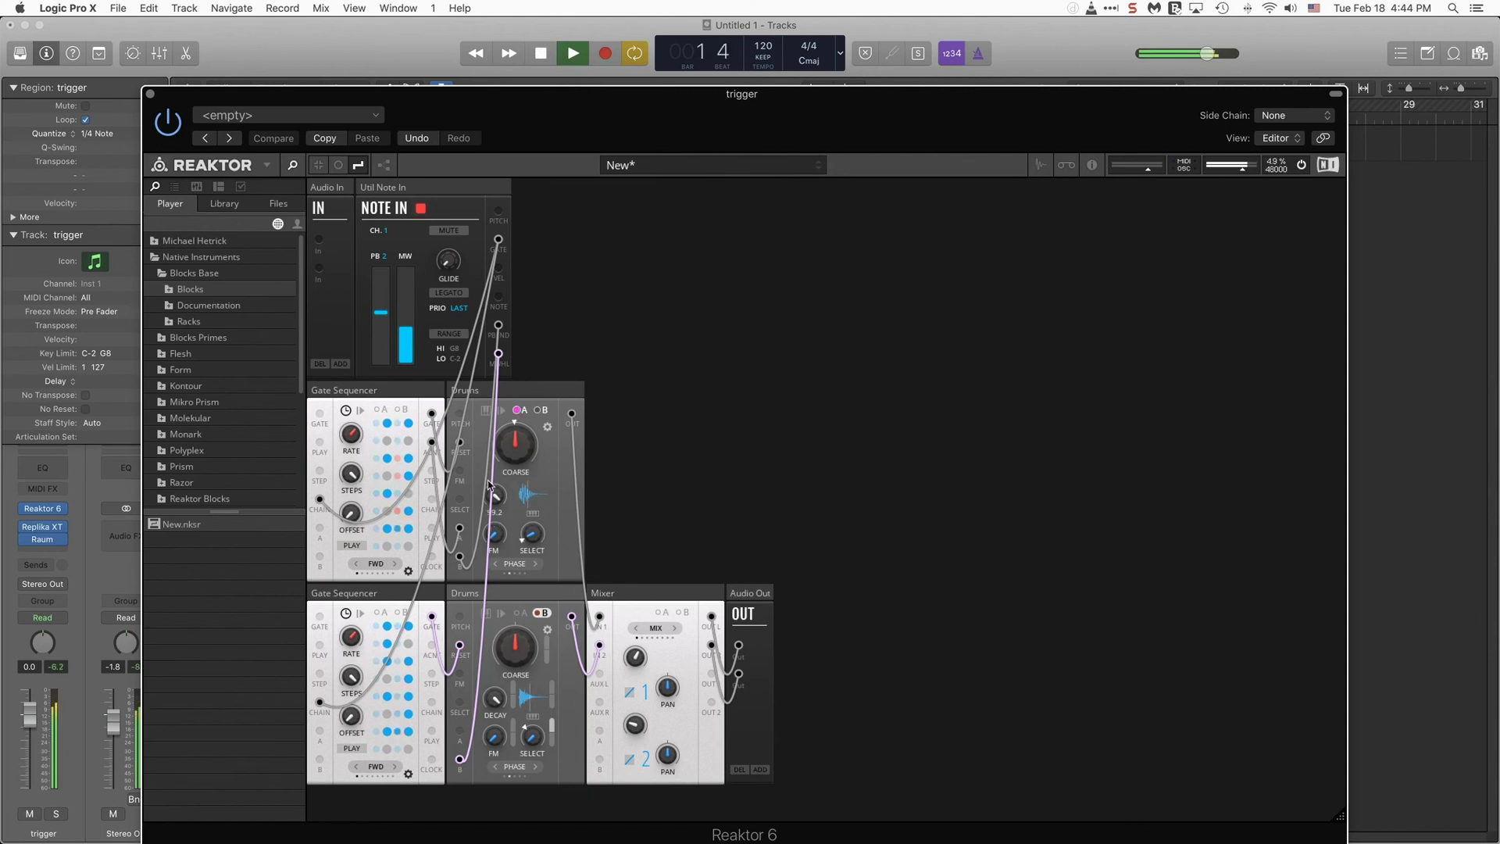
drag(513, 442, 513, 439)
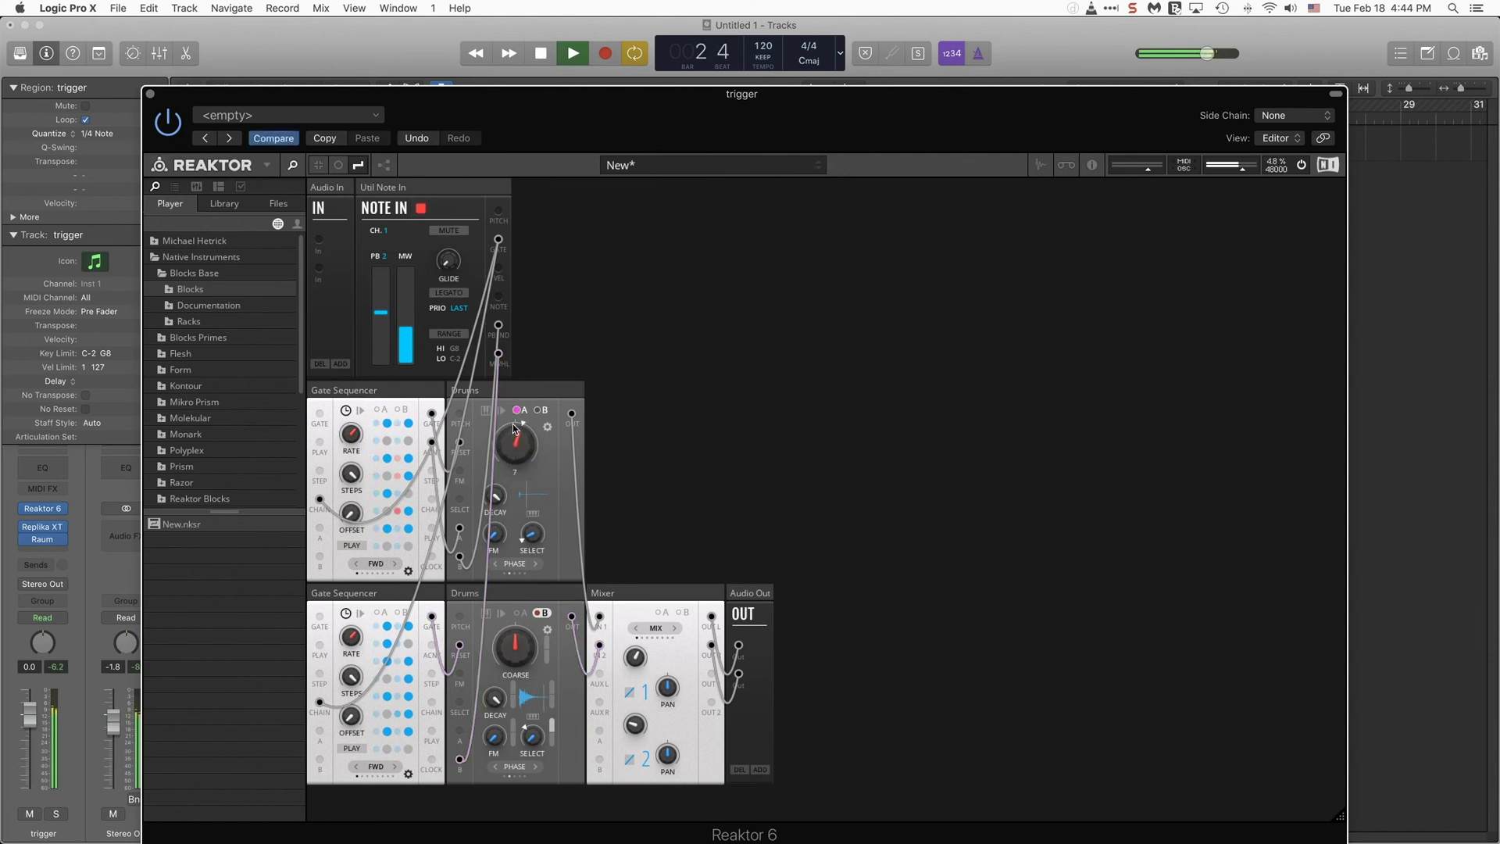
drag(532, 536, 531, 519)
mouse_move(517, 452)
mouse_down()
mouse_move(515, 562)
mouse_move(532, 549)
mouse_move(532, 562)
mouse_move(514, 568)
mouse_move(527, 543)
mouse_up()
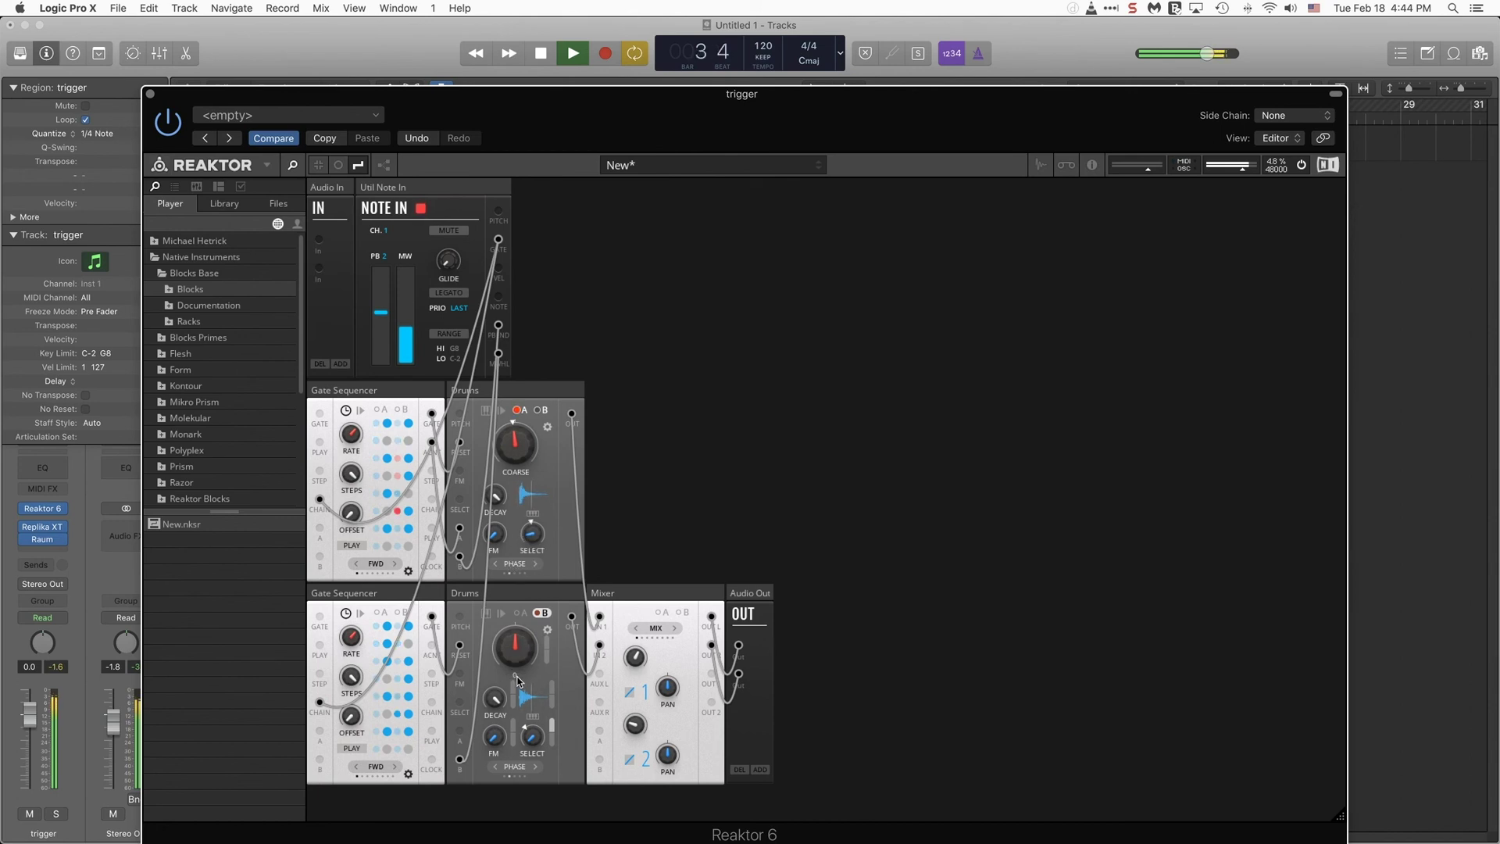
Step: Adjust the lower Drums block's Select, raise its Coarse pitch well above centre, and stop playback
drag(528, 735, 528, 726)
drag(515, 647, 545, 528)
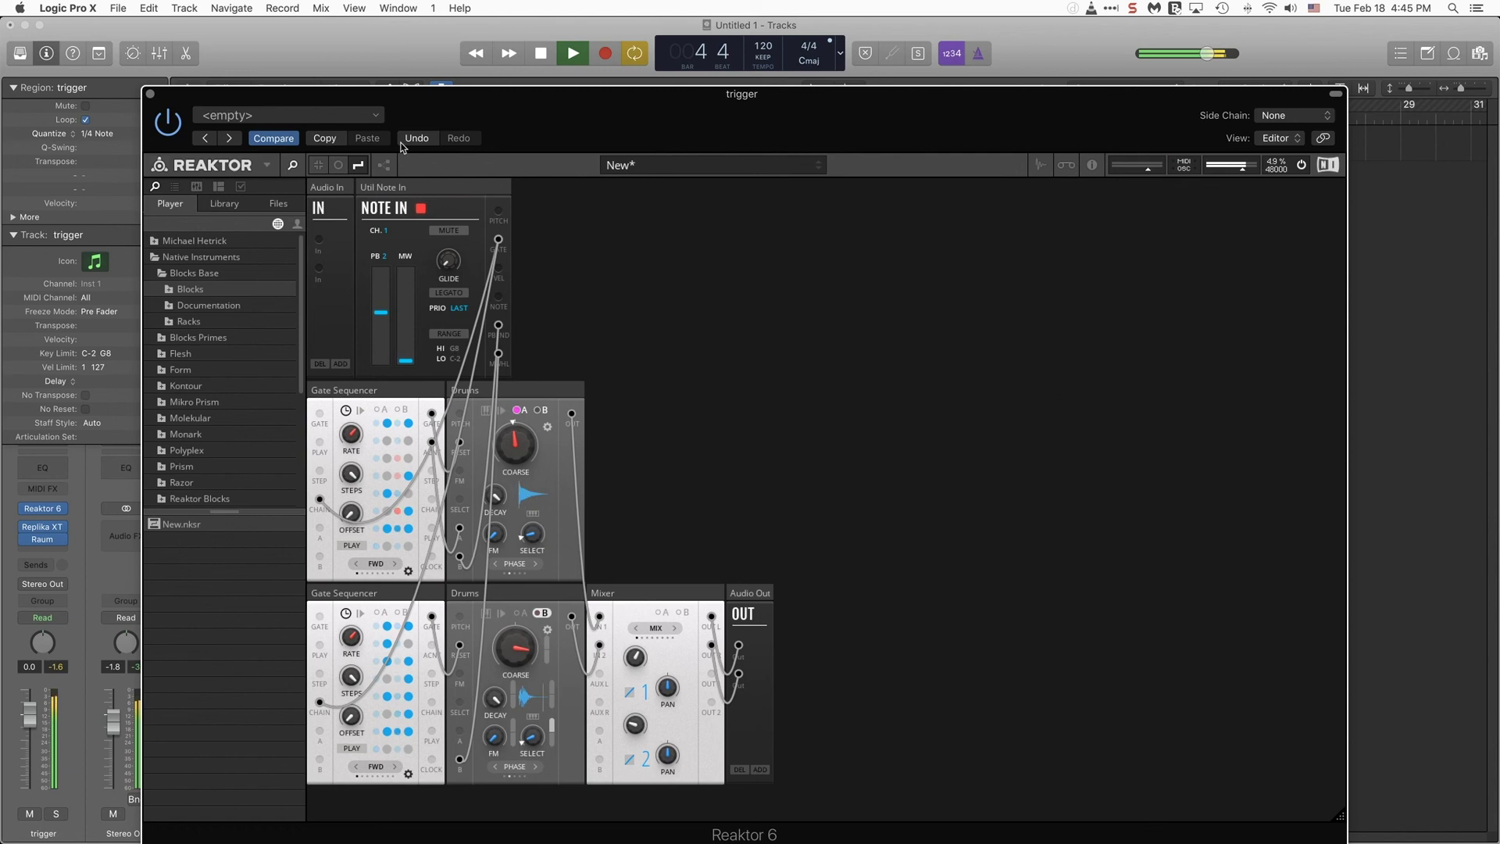
click(541, 55)
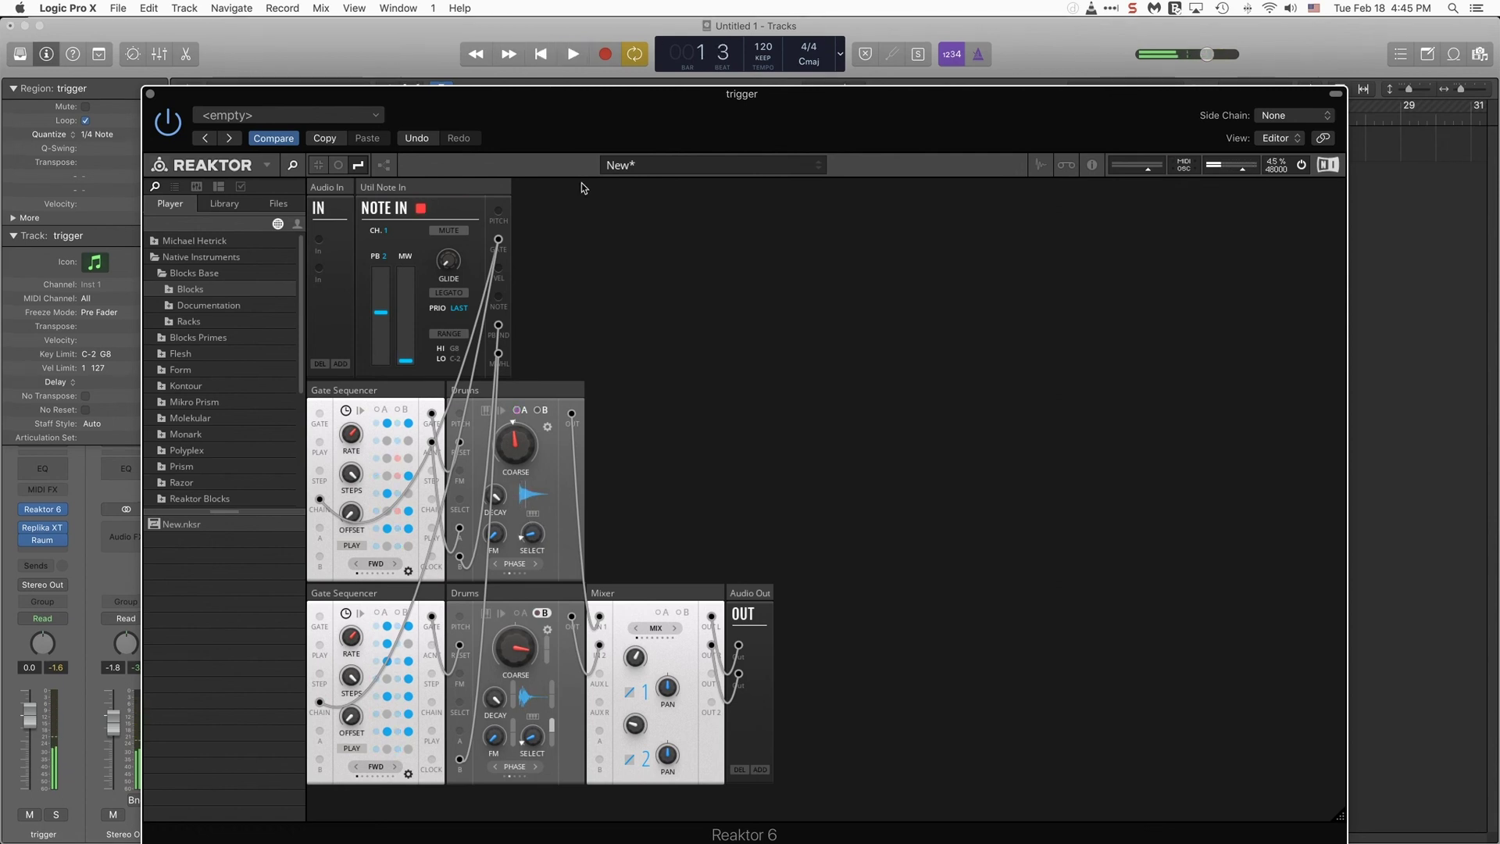
drag(582, 117, 621, 238)
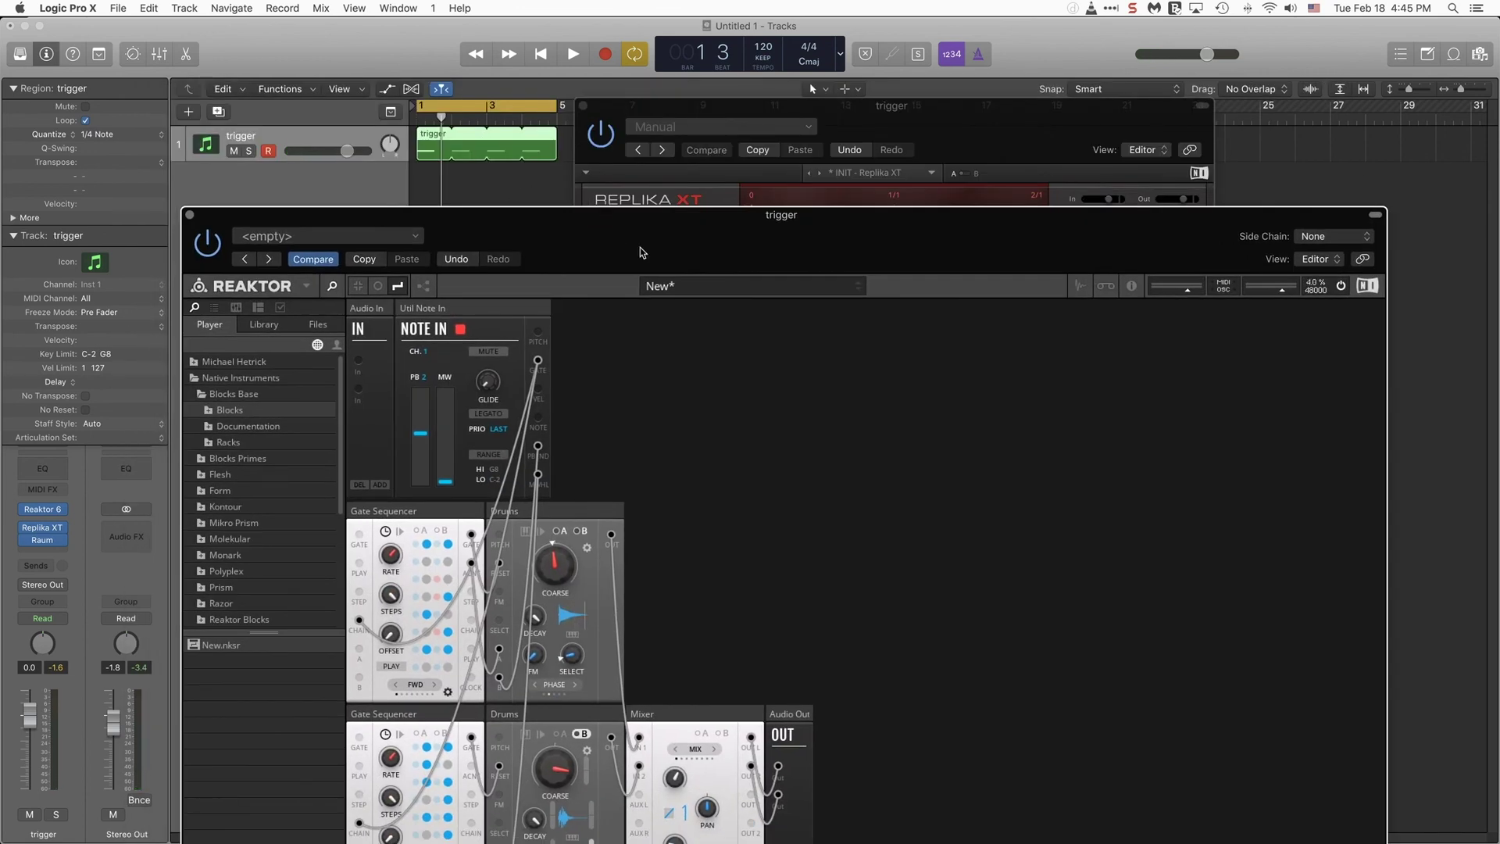
drag(639, 246, 714, 141)
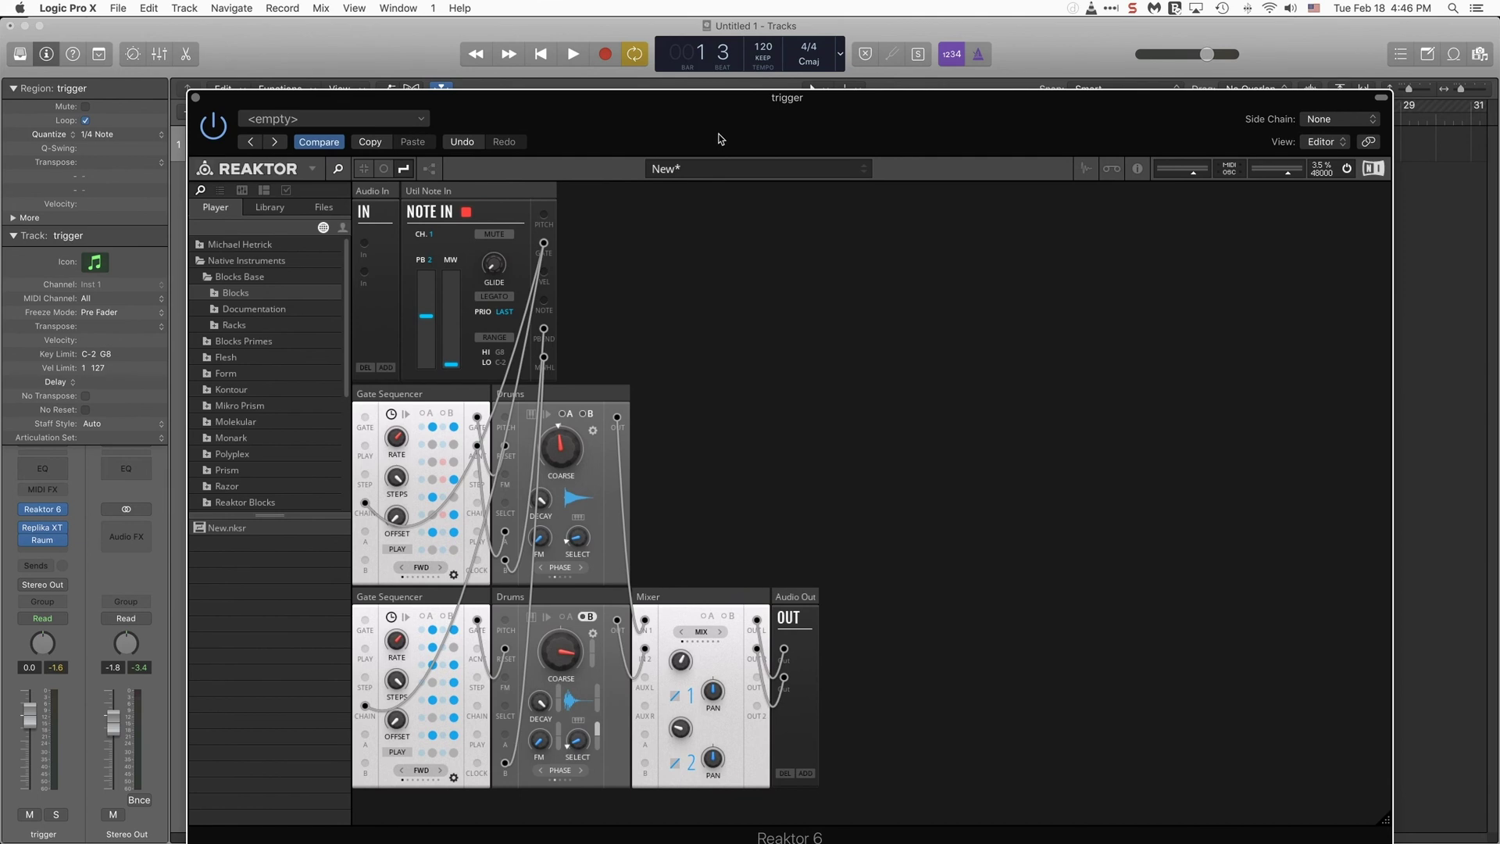
drag(713, 137, 714, 184)
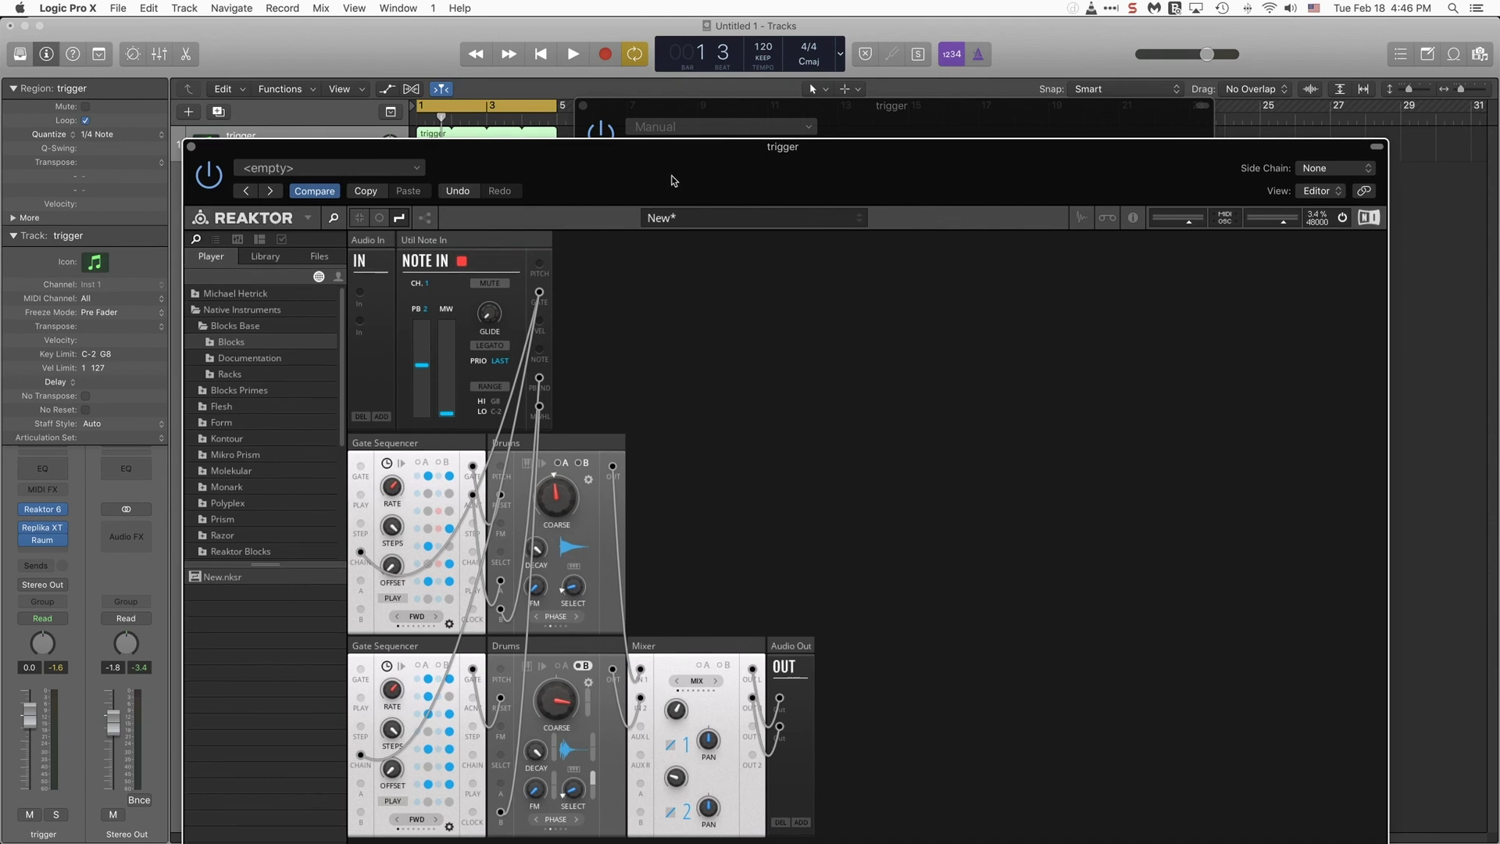